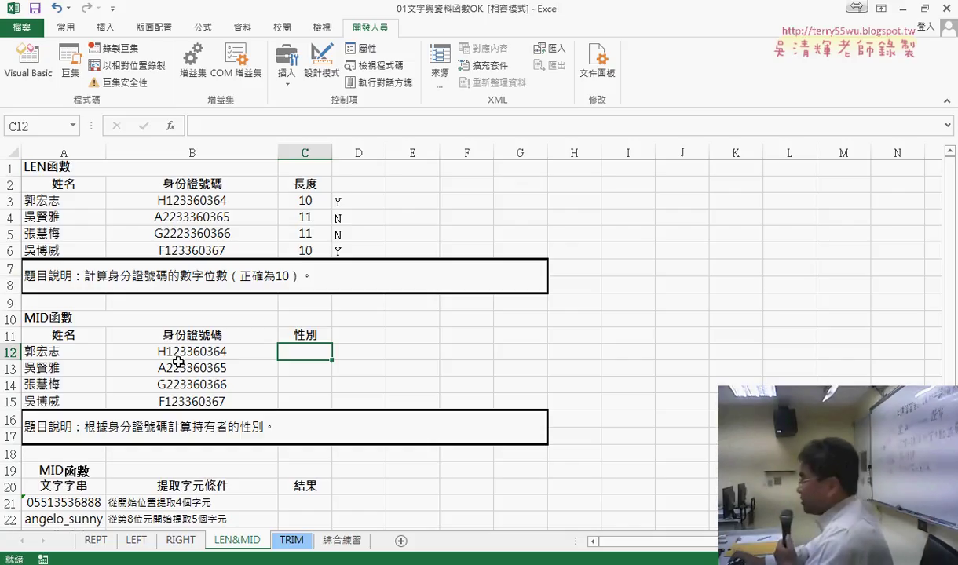
- Start a function in C12, filter Insert Function to the 文字 (Text) category, and select MID
left_click(170, 125)
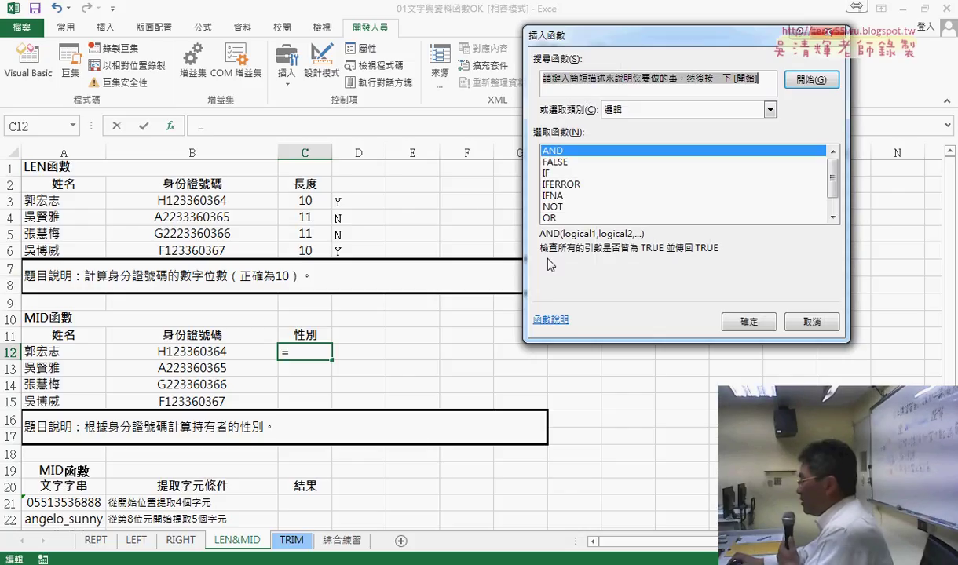
left_click(605, 110)
left_click(605, 212)
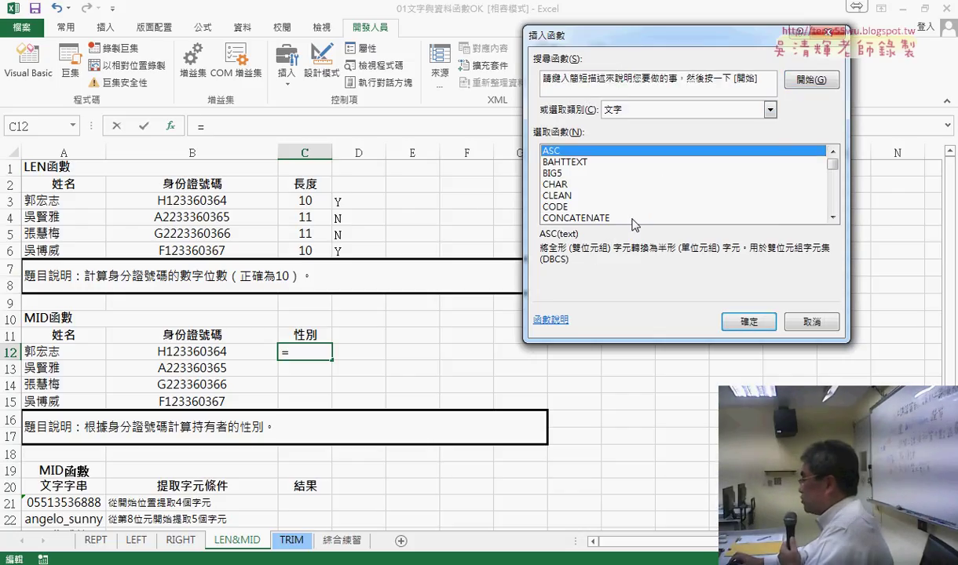
left_click_drag(832, 163, 832, 188)
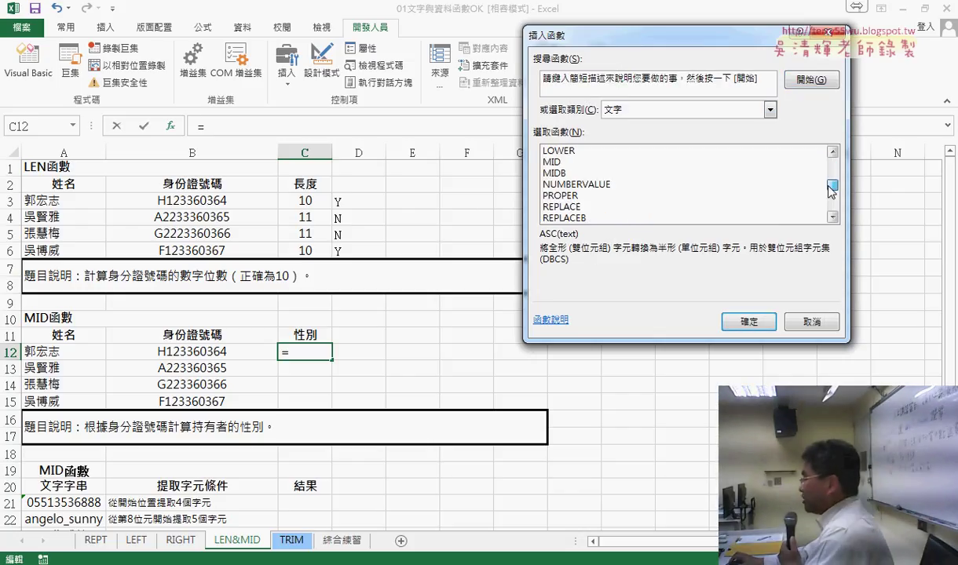
left_click(551, 162)
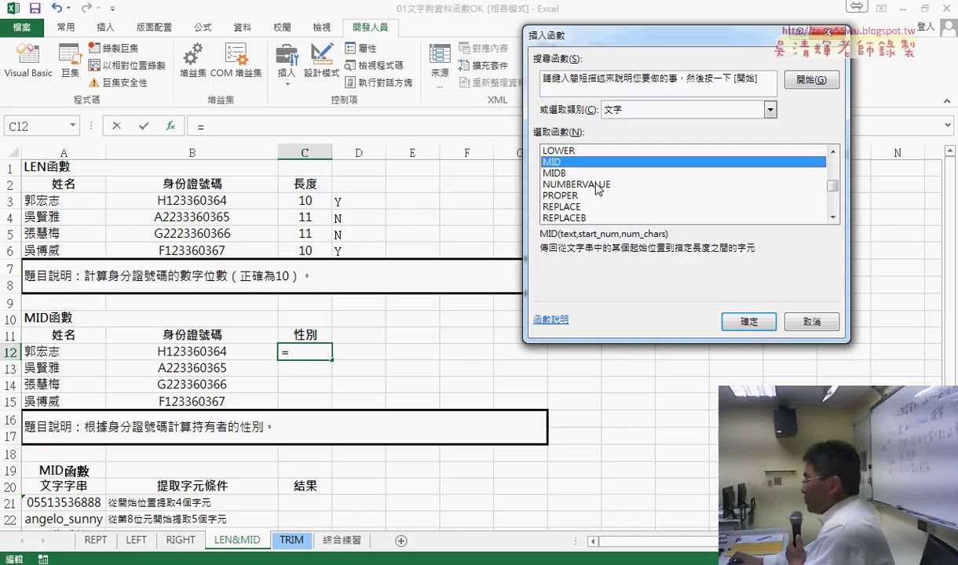
- Compare MIDB, REPLACE, REPLACEB, LEN, LENB, LEFT and LEFTB descriptions, ending with MID reselected
left_click(554, 174)
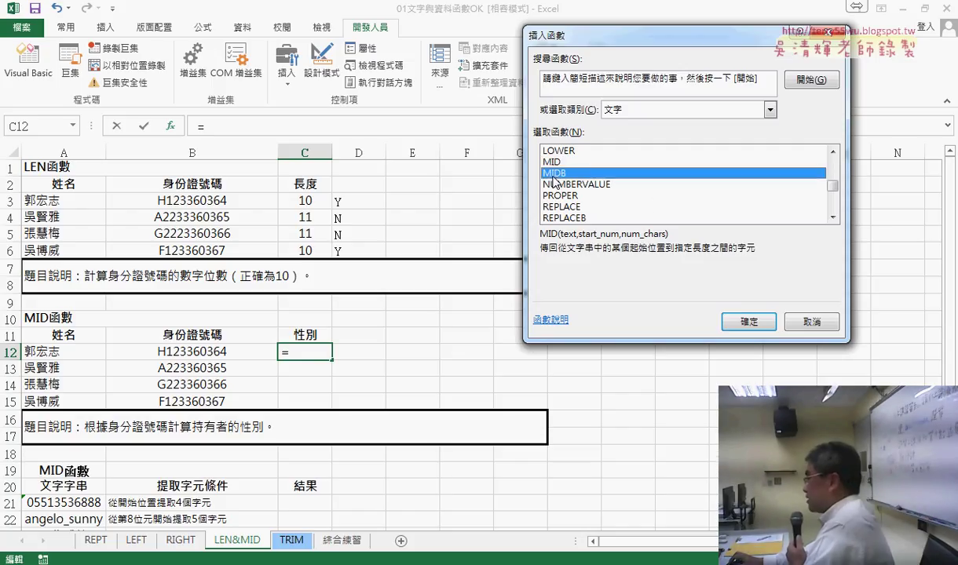
left_click(562, 207)
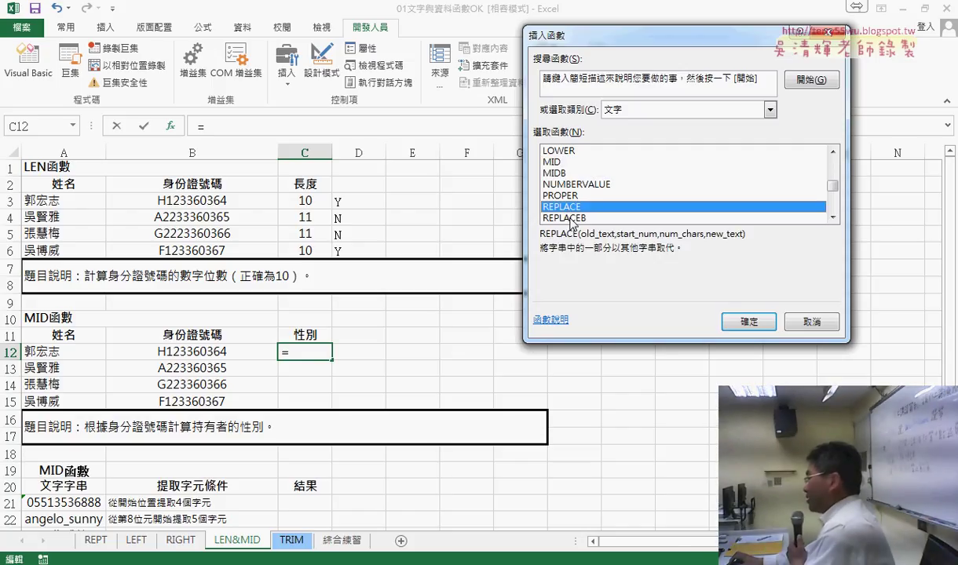
left_click(571, 219)
scroll(640, 200, "up", 1)
left_click(565, 163)
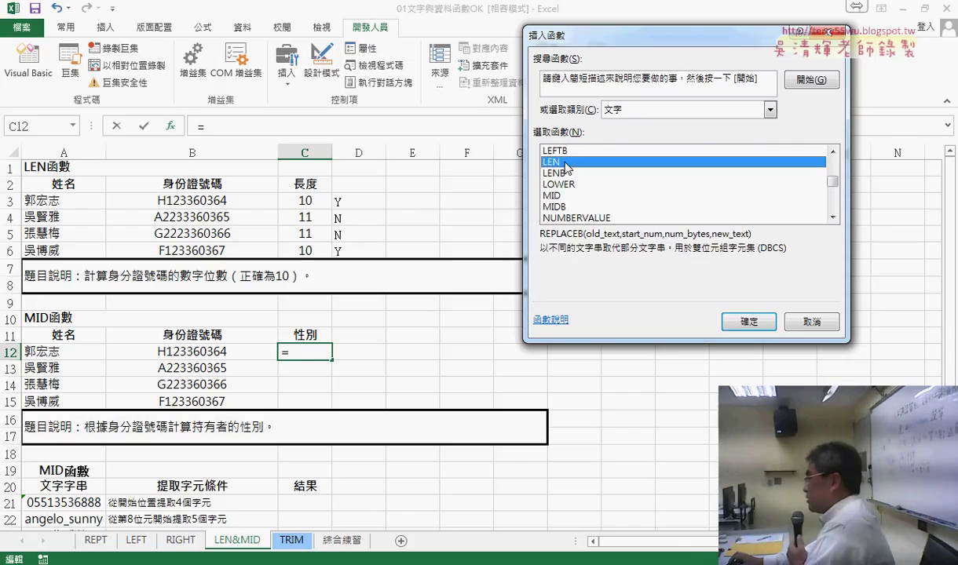
left_click(565, 174)
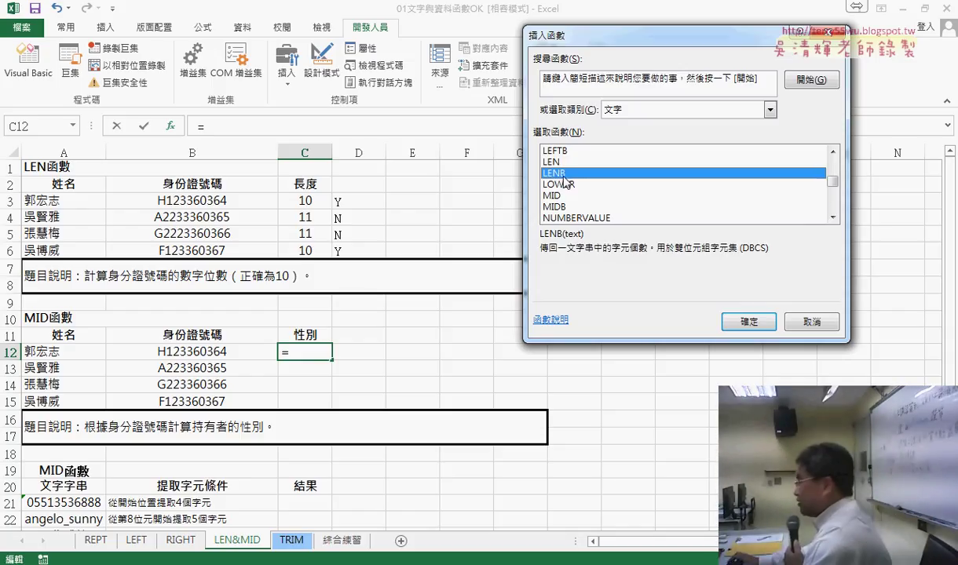
scroll(564, 182, "up", 1)
left_click(559, 172)
left_click(570, 185)
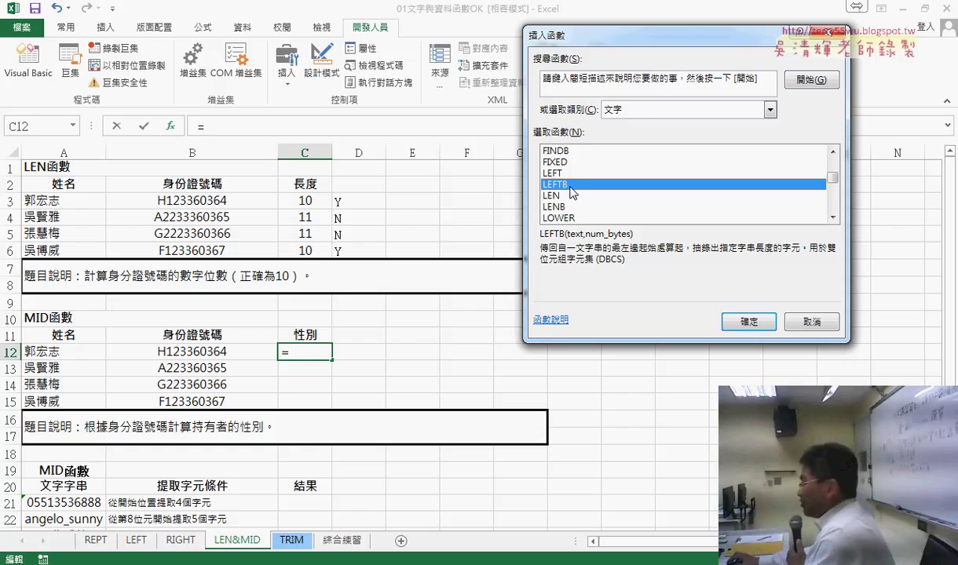
scroll(571, 193, "down", 2)
left_click(553, 162)
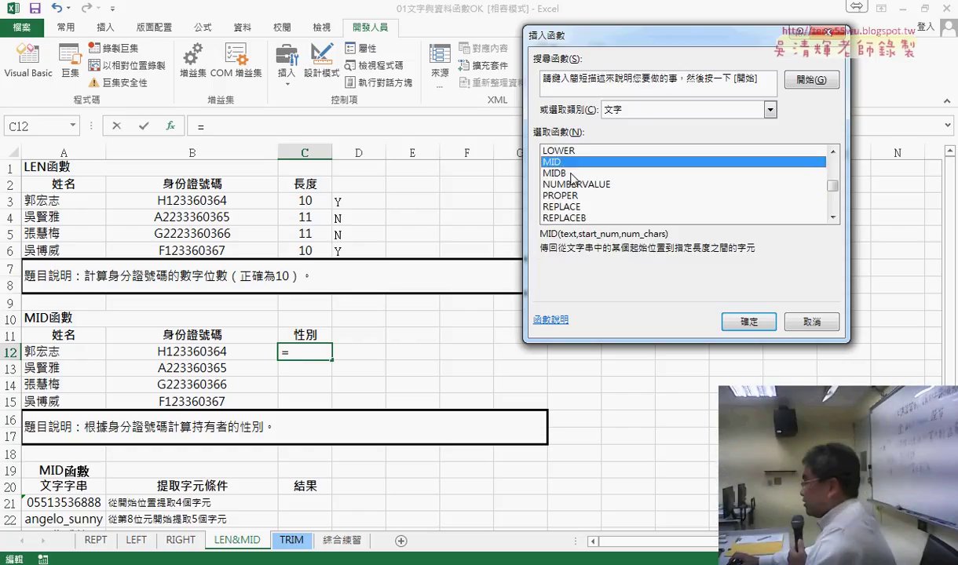
left_click(570, 173)
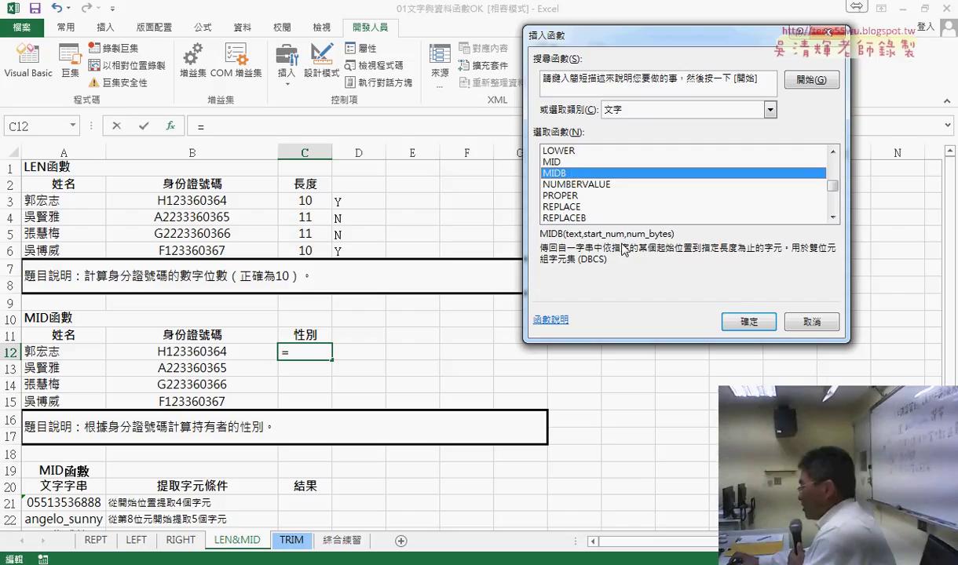
left_click(553, 162)
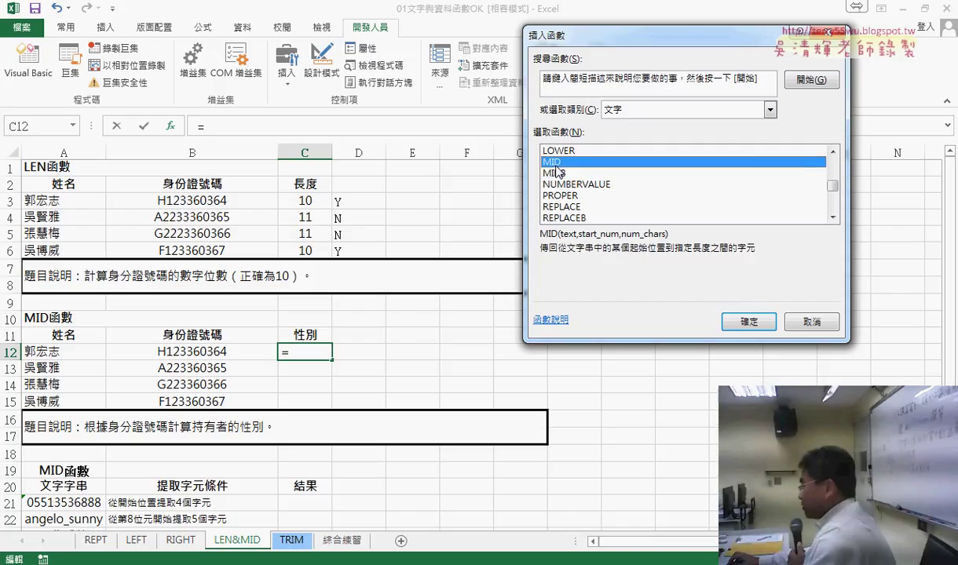
left_click(554, 173)
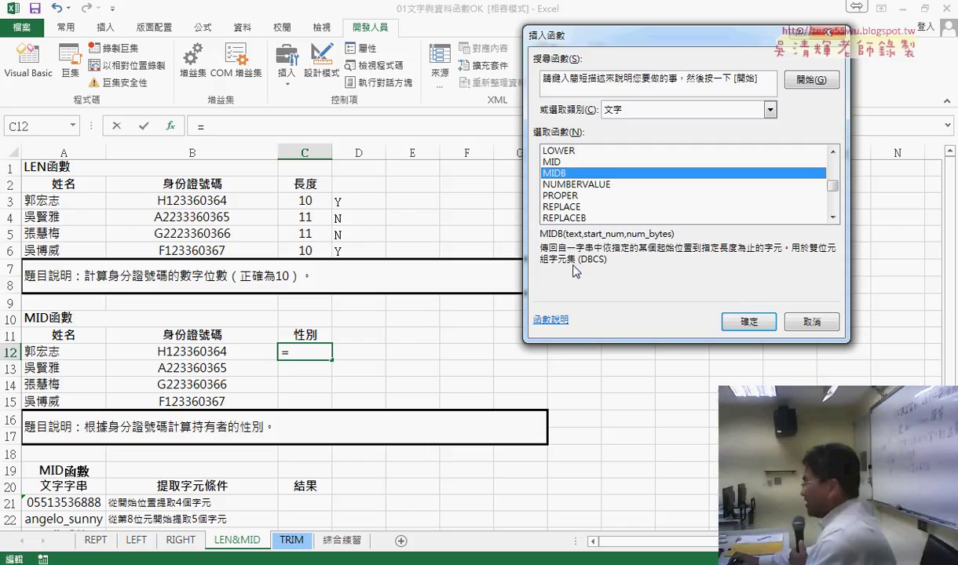
left_click(539, 161)
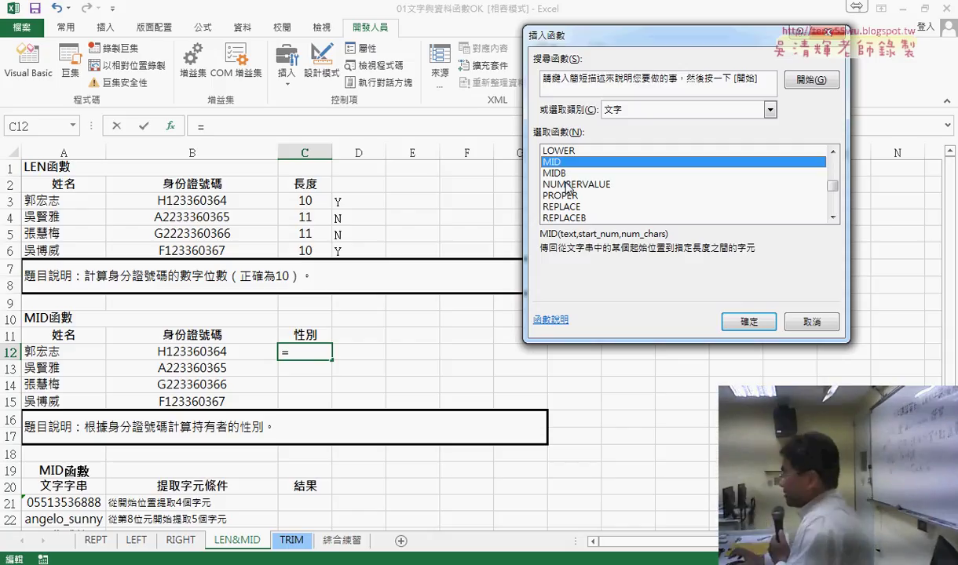
left_click(574, 175)
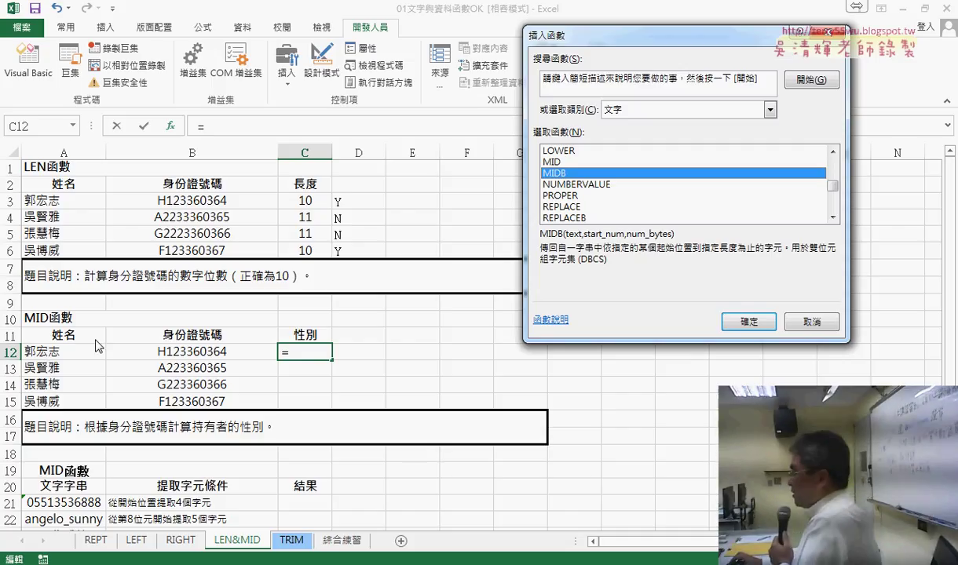
left_click(551, 163)
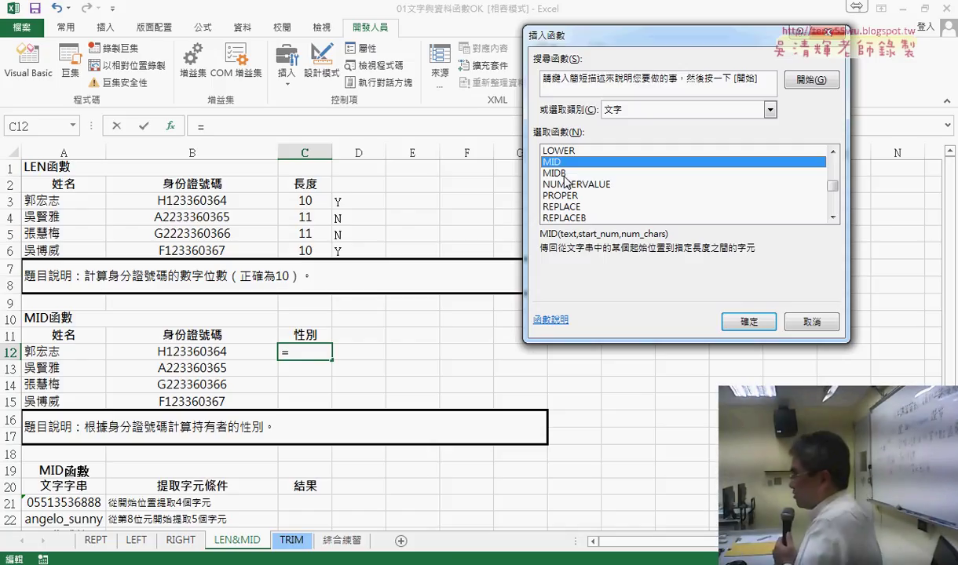
- Give MID the arguments Text B12, Start_num 2 and Num_chars 1
left_click(748, 322)
left_click(252, 352)
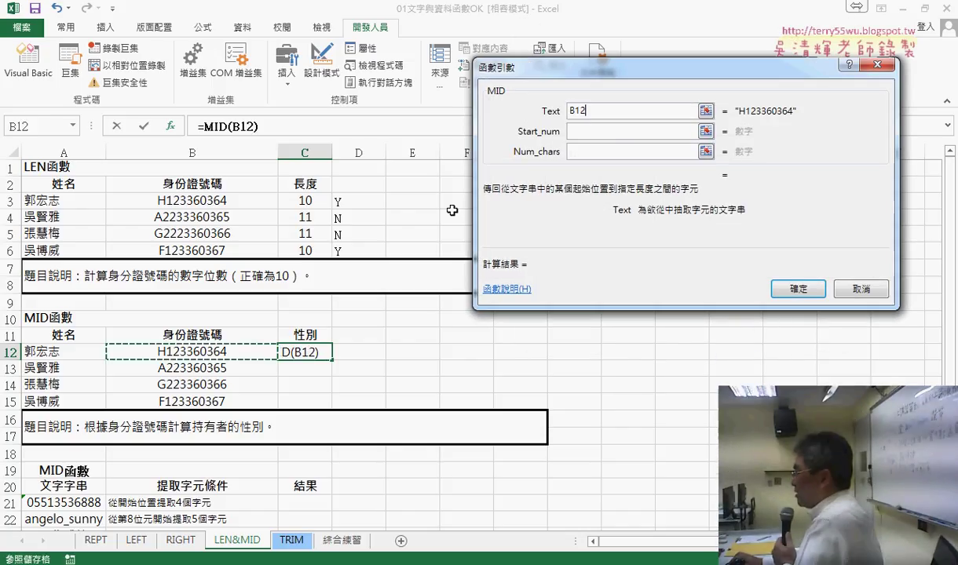
left_click(593, 131)
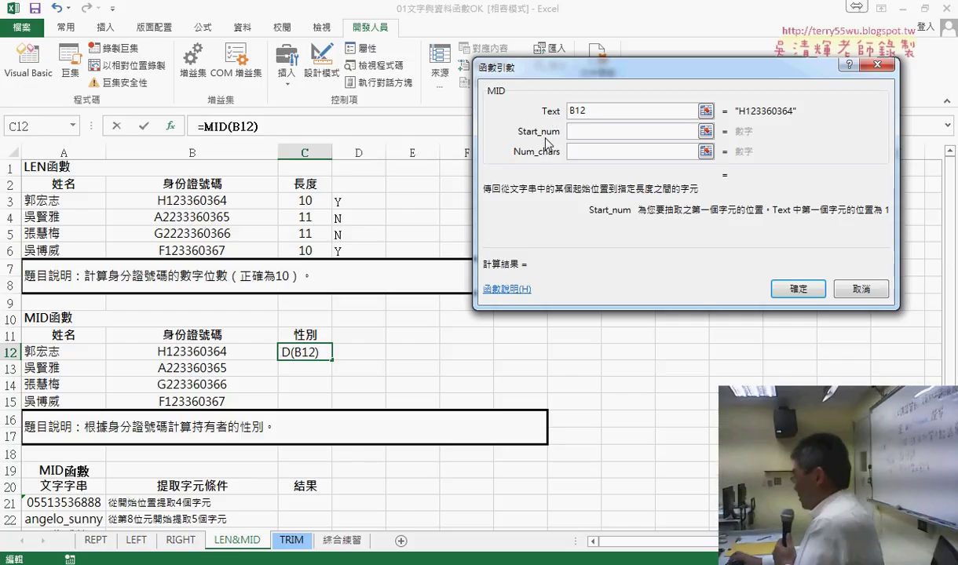
type("2")
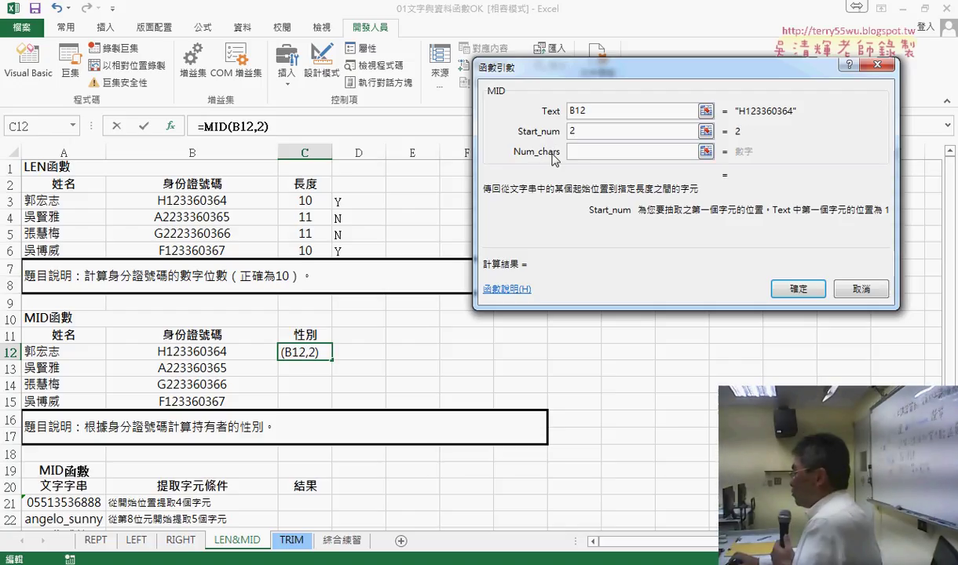
left_click(574, 153)
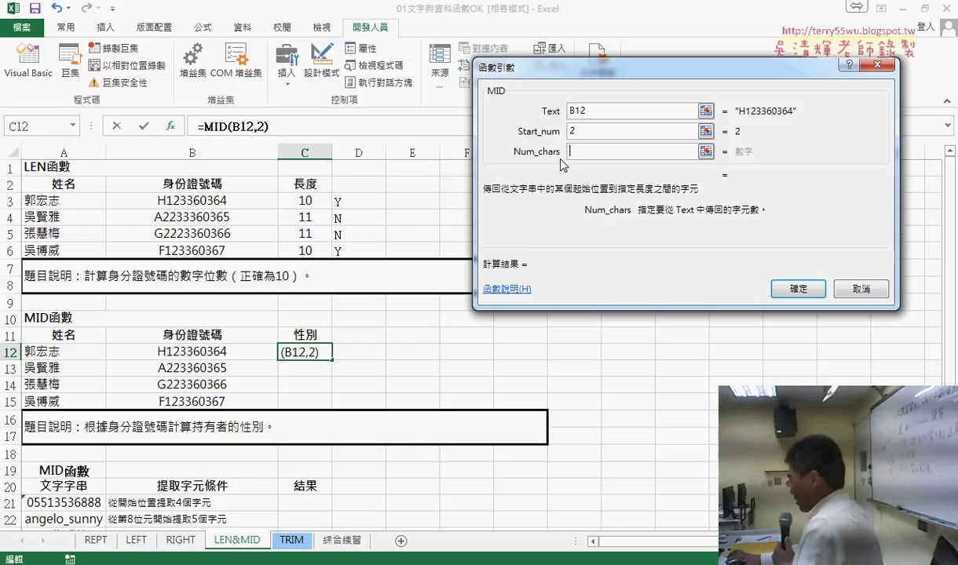
type("1")
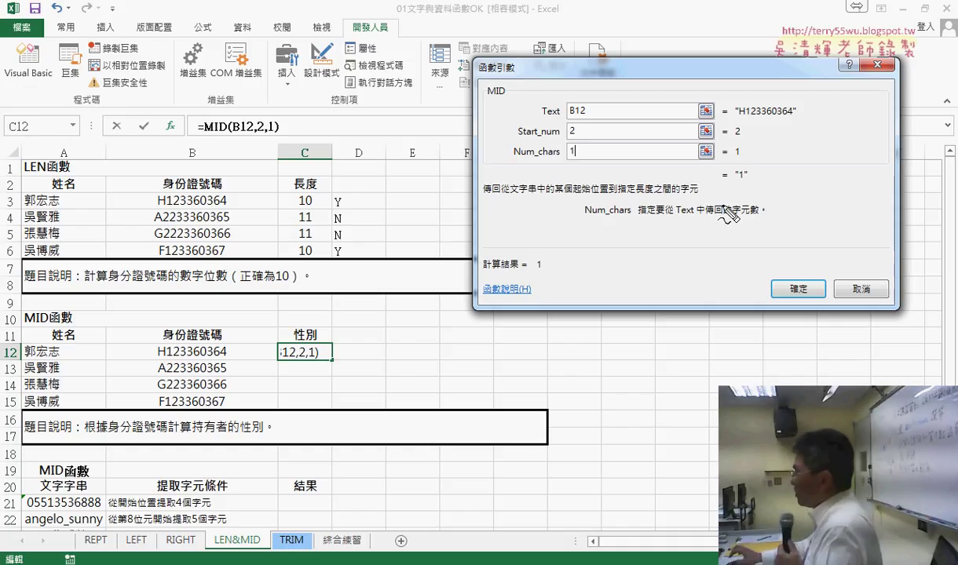
left_click_drag(512, 100, 480, 101)
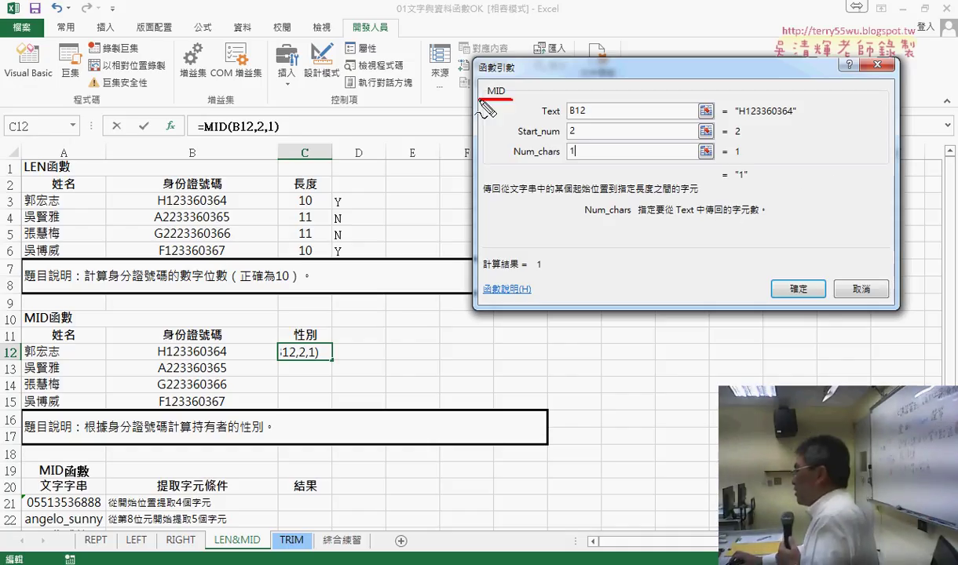
mouse_move(798, 112)
left_mouse_down()
mouse_move(735, 120)
mouse_move(745, 113)
mouse_move(794, 120)
left_mouse_up()
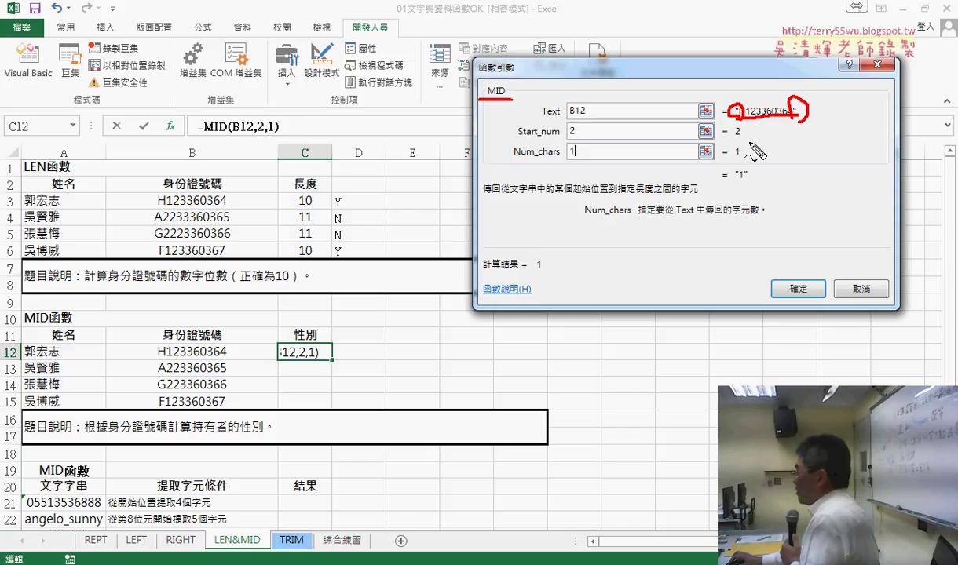
left_click_drag(738, 183, 745, 194)
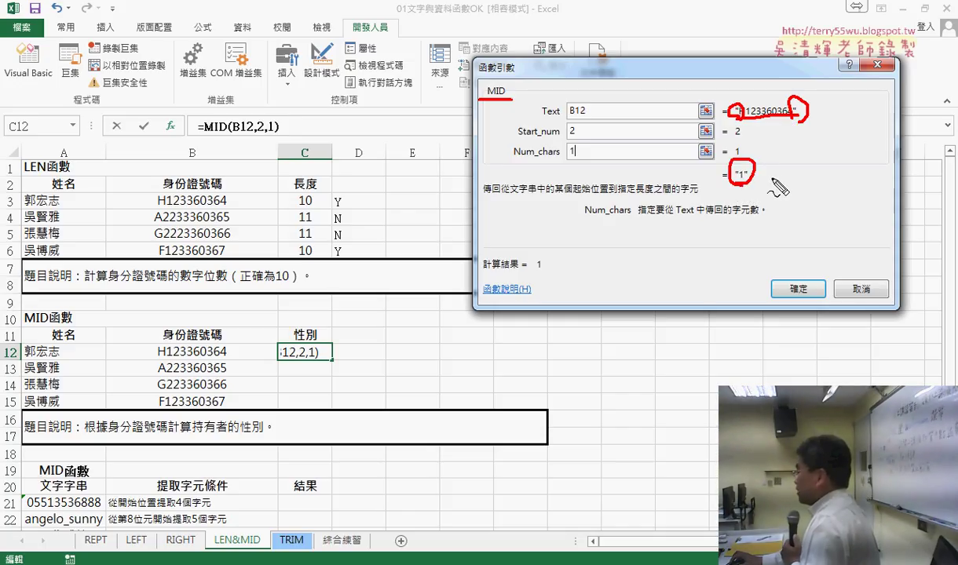
mouse_move(758, 176)
left_mouse_down()
mouse_move(801, 191)
mouse_move(764, 194)
left_mouse_up()
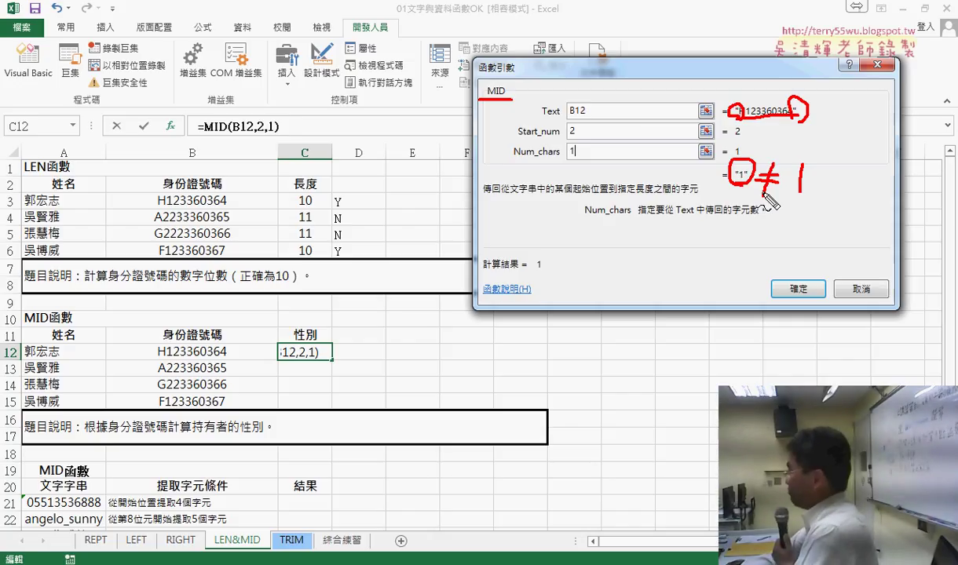
key("Escape")
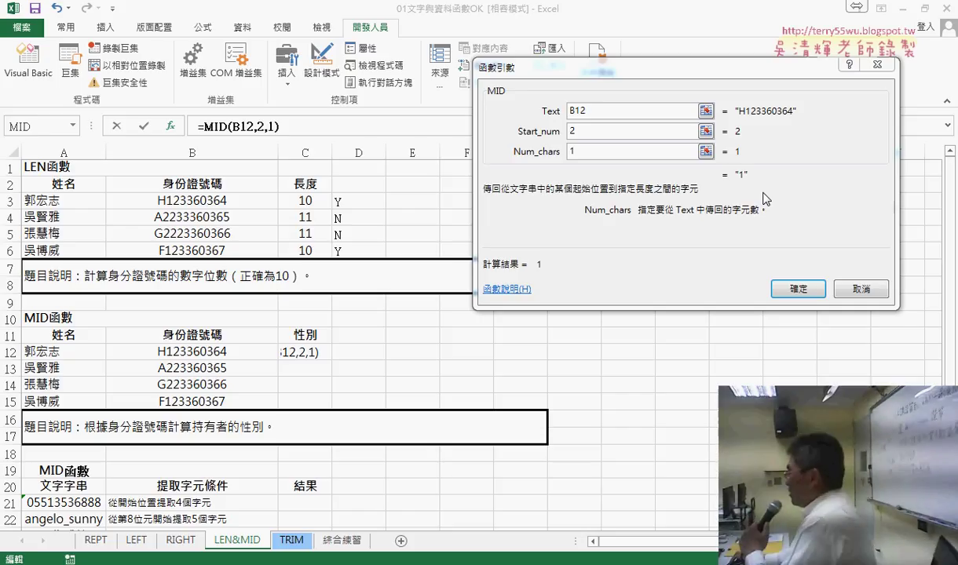
- Confirm =MID(B12,2,1) in C12, then select the MID(B12,2,1) text in the formula bar
left_click(797, 289)
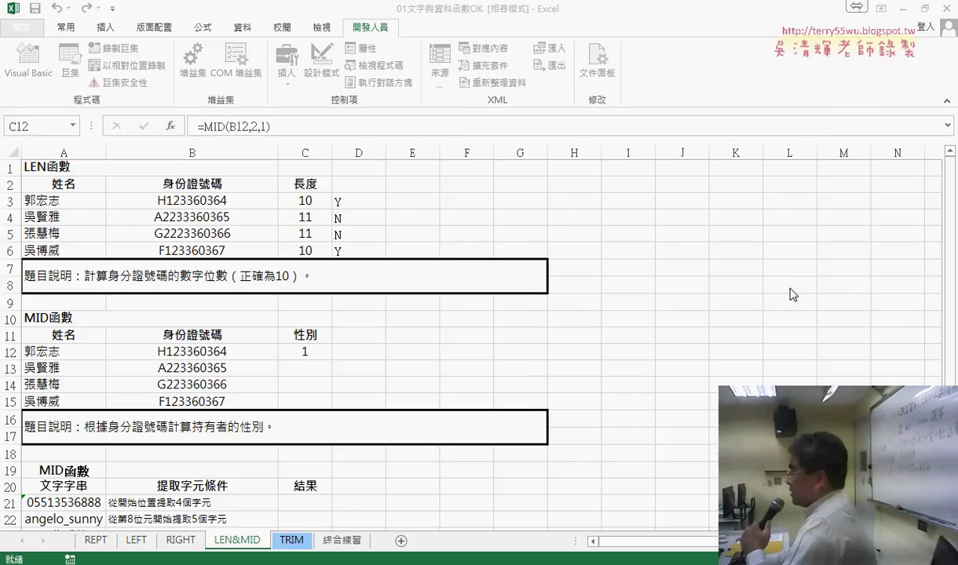
left_click(309, 353)
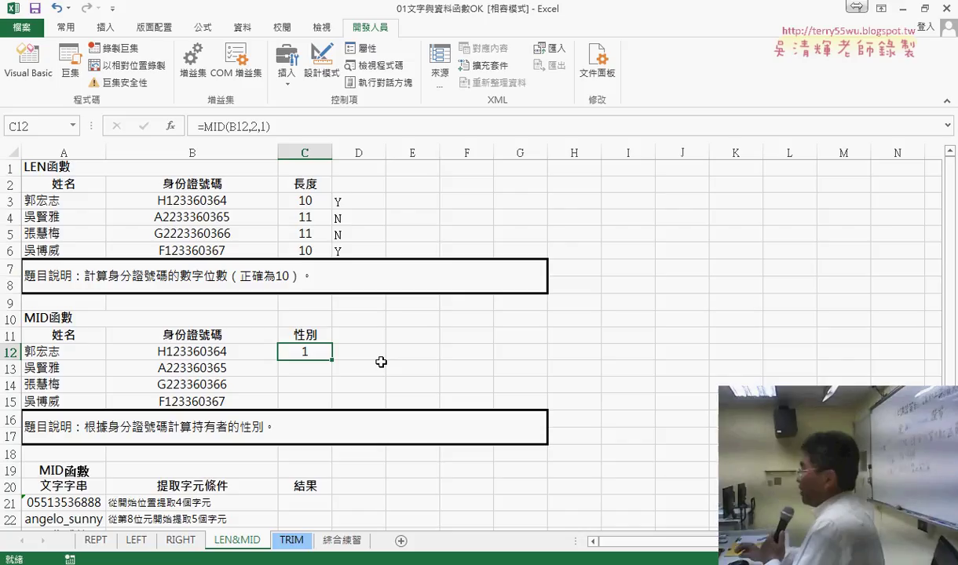
left_click(203, 127)
left_click(170, 126)
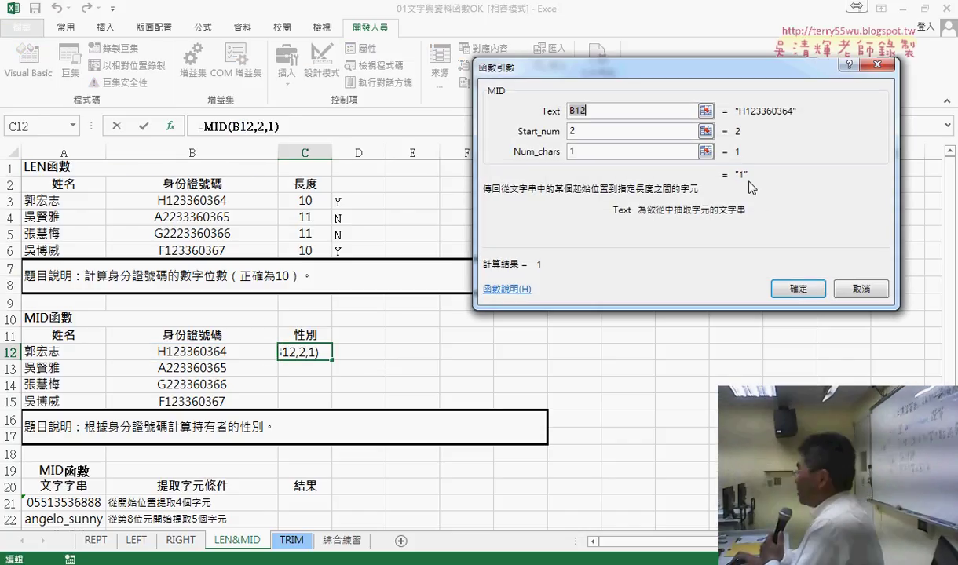
left_click(861, 288)
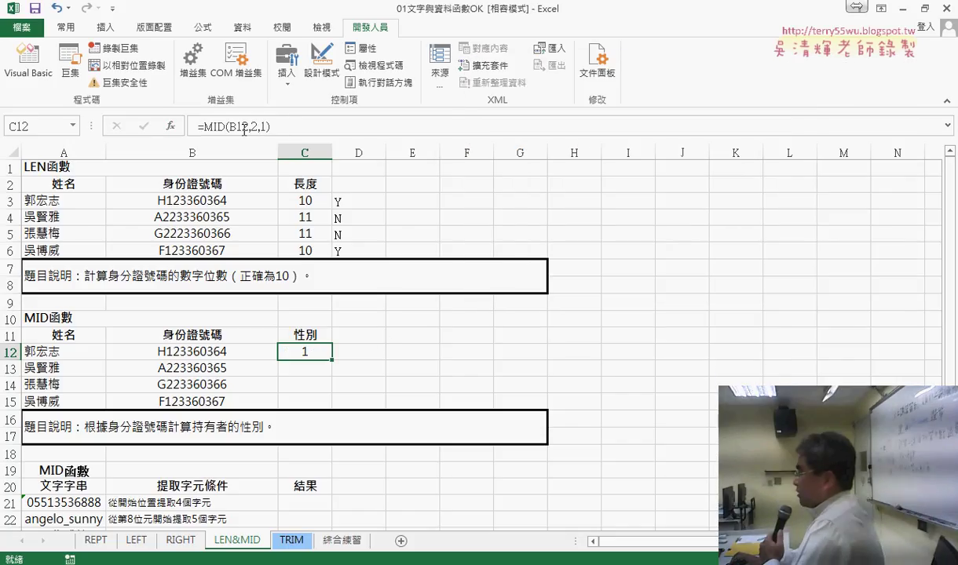
left_click_drag(267, 126, 204, 128)
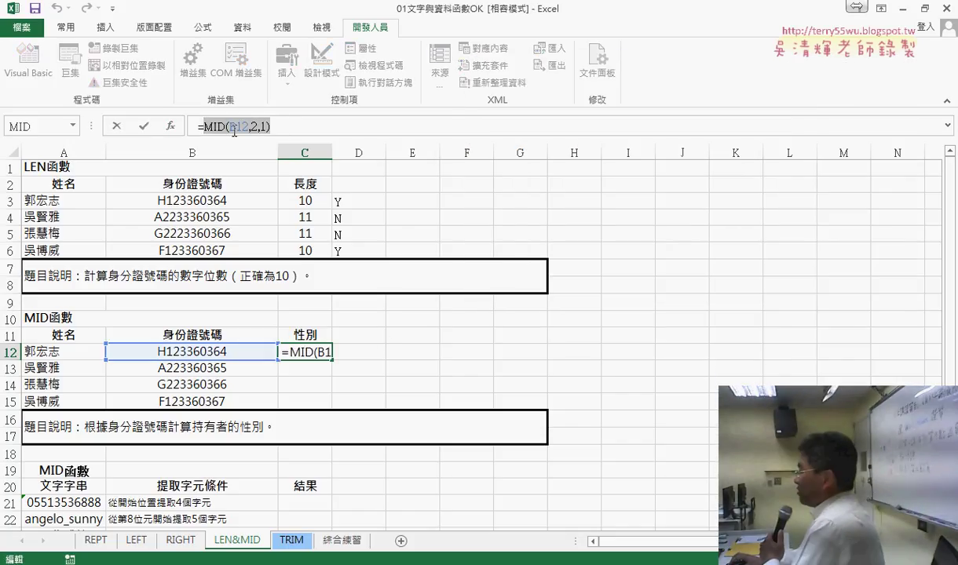
- Cut MID(B12,2,1) and paste it as the Logical_test of a new IF function
right_click(234, 131)
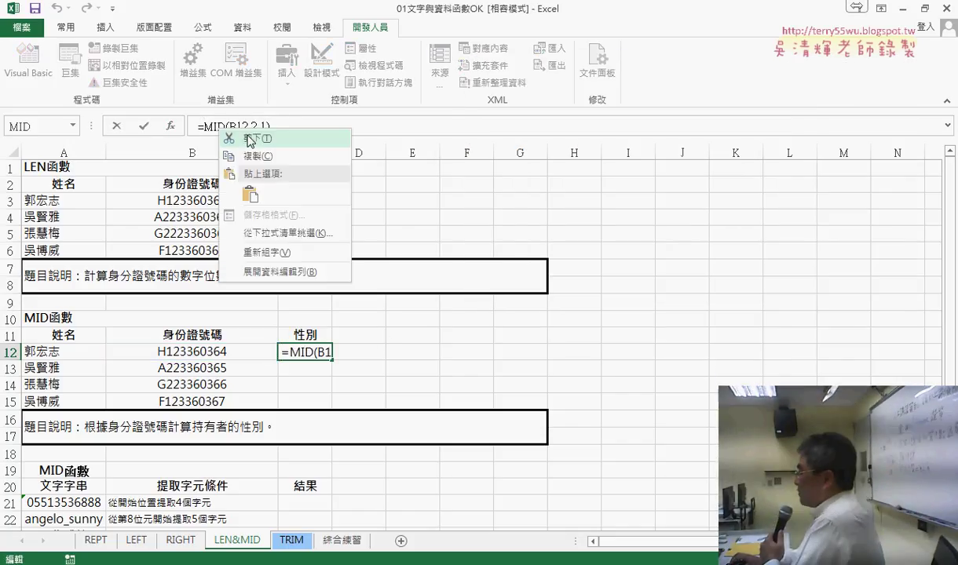
key("Escape")
key("Delete")
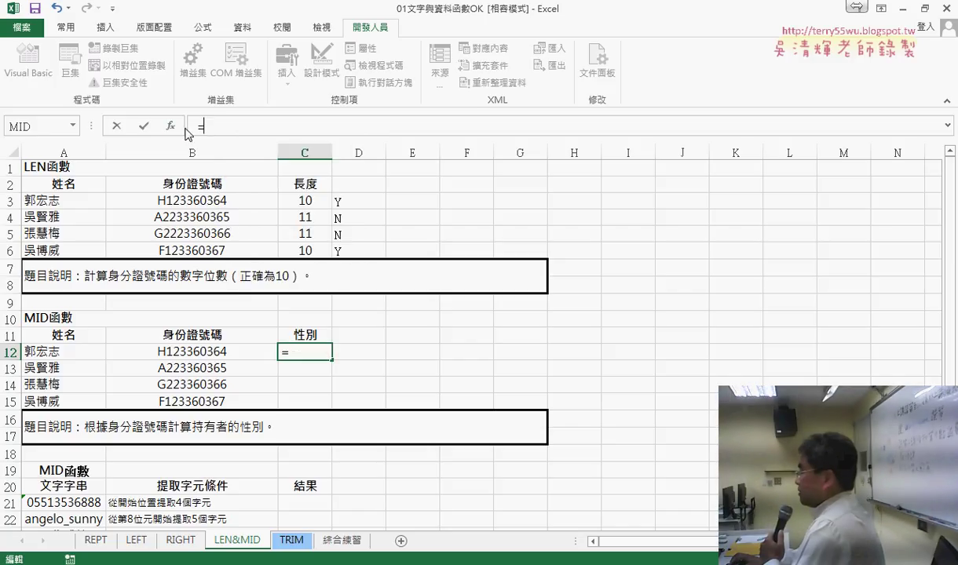
left_click(168, 127)
left_click(605, 112)
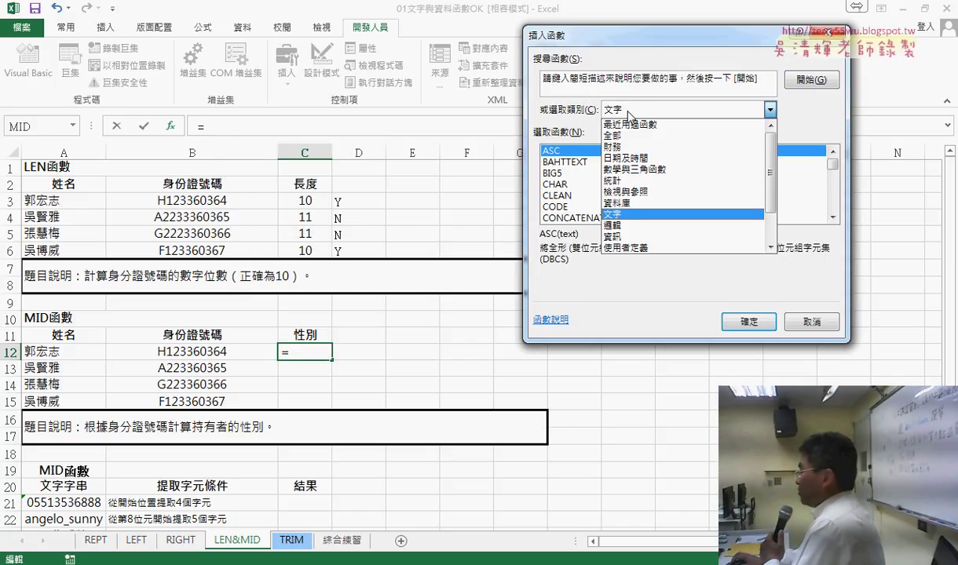
left_click(627, 226)
double_click(552, 173)
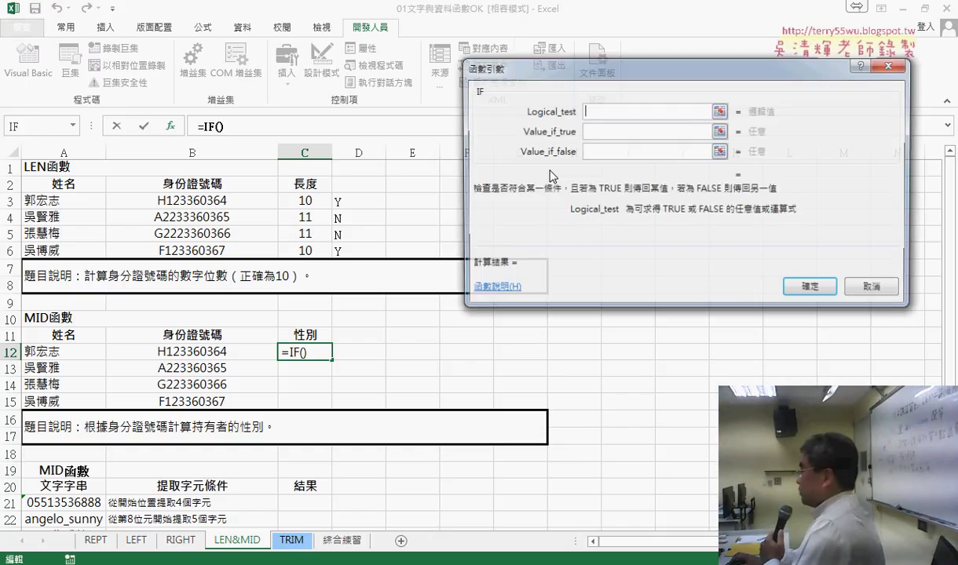
right_click(608, 116)
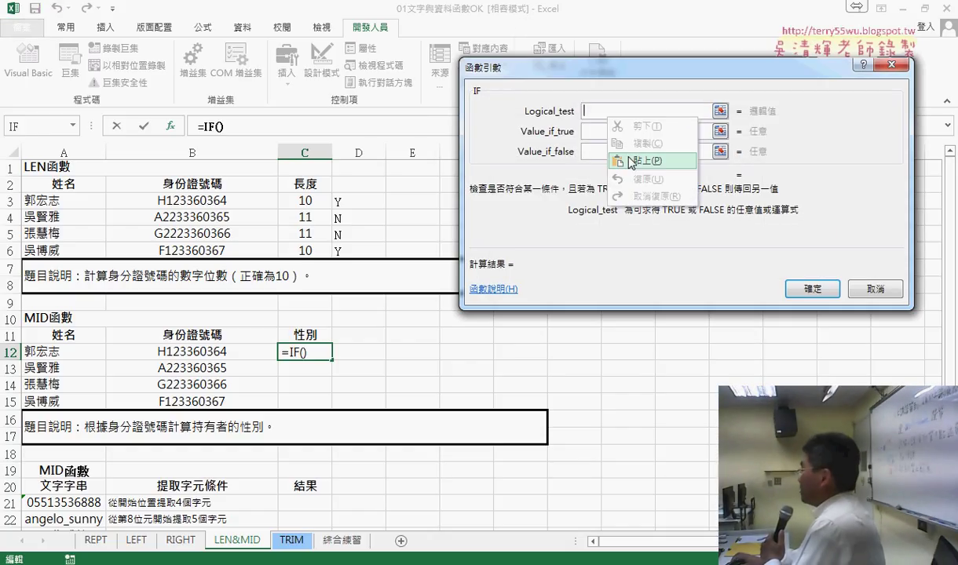
left_click(630, 160)
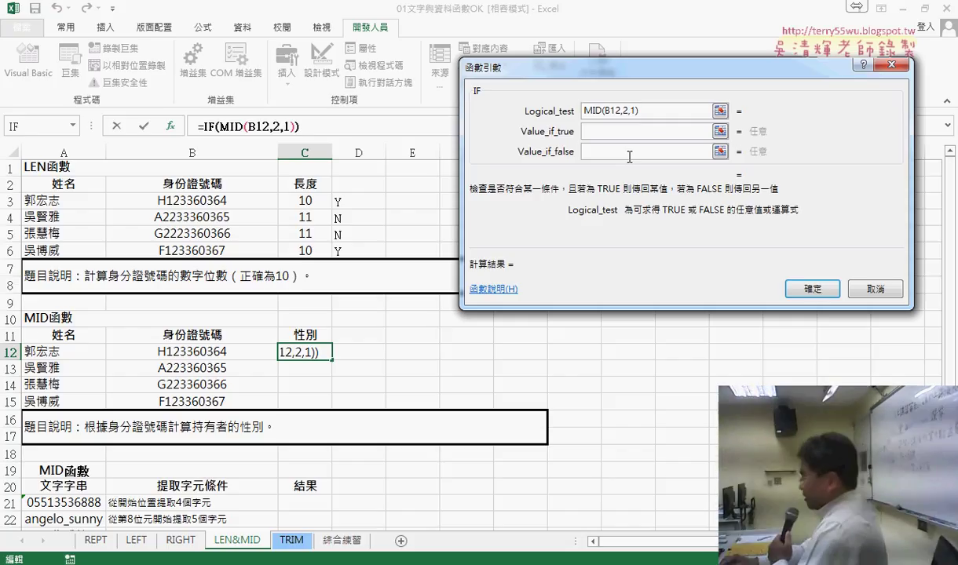
- Extend the logical test to MID(B12,2,1)=1
type("=")
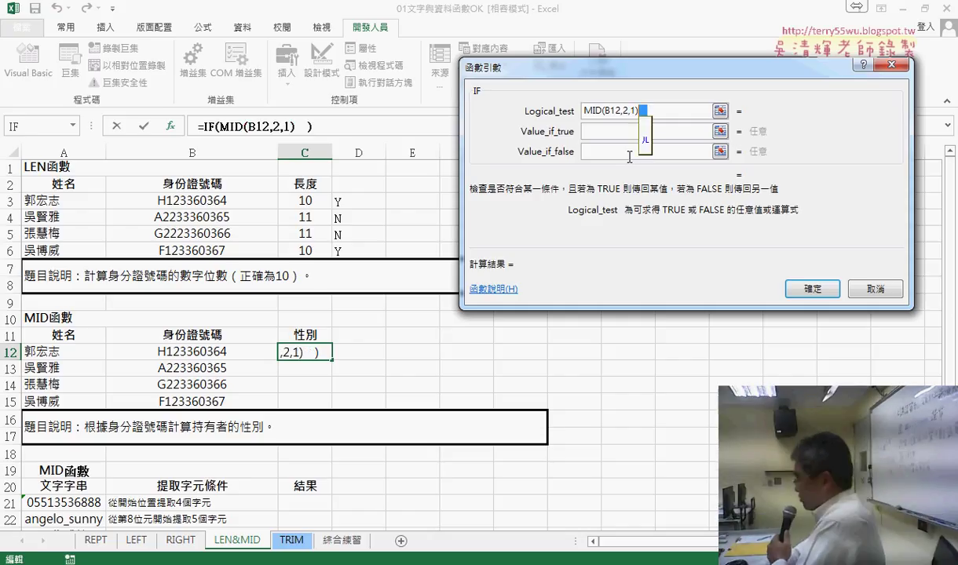
key("Return")
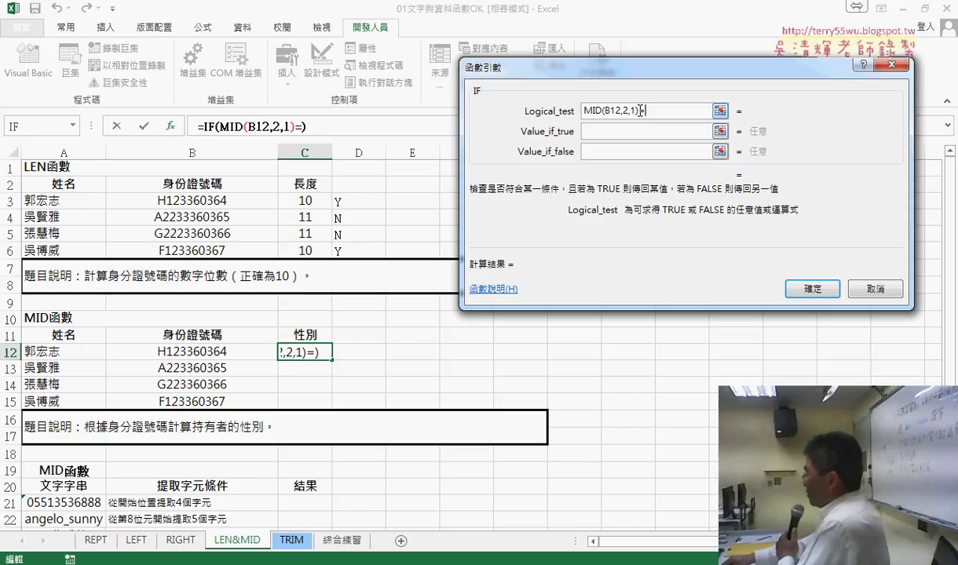
type("1")
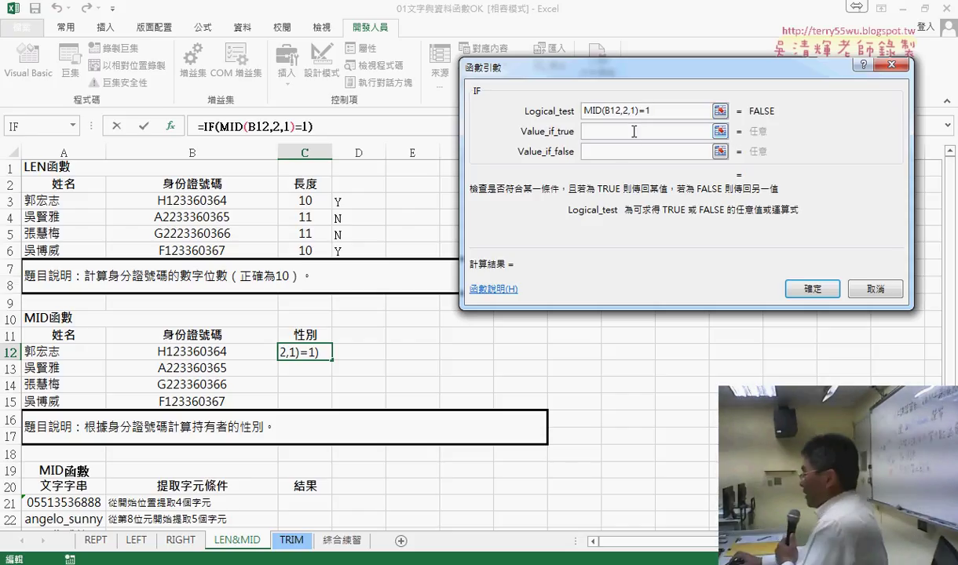
left_click(634, 131)
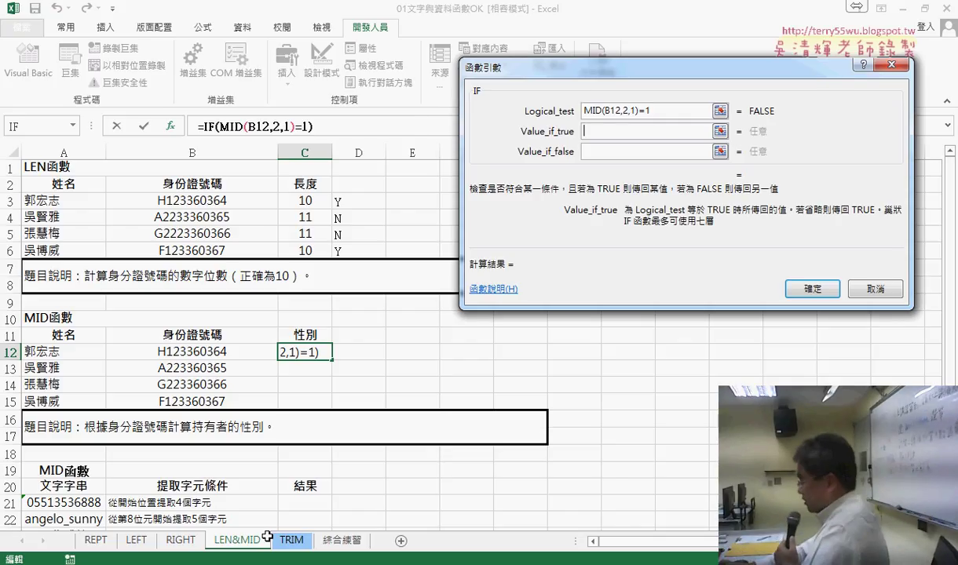
- Enter 男 as Value_if_true and 女 as Value_if_false
type("ㄋㄢ")
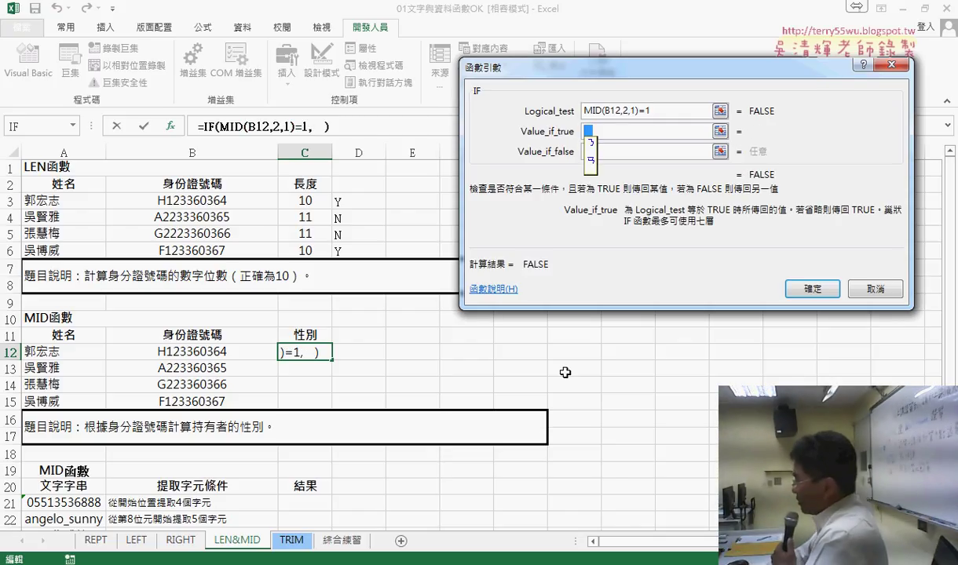
type("南")
key("Down")
type("男")
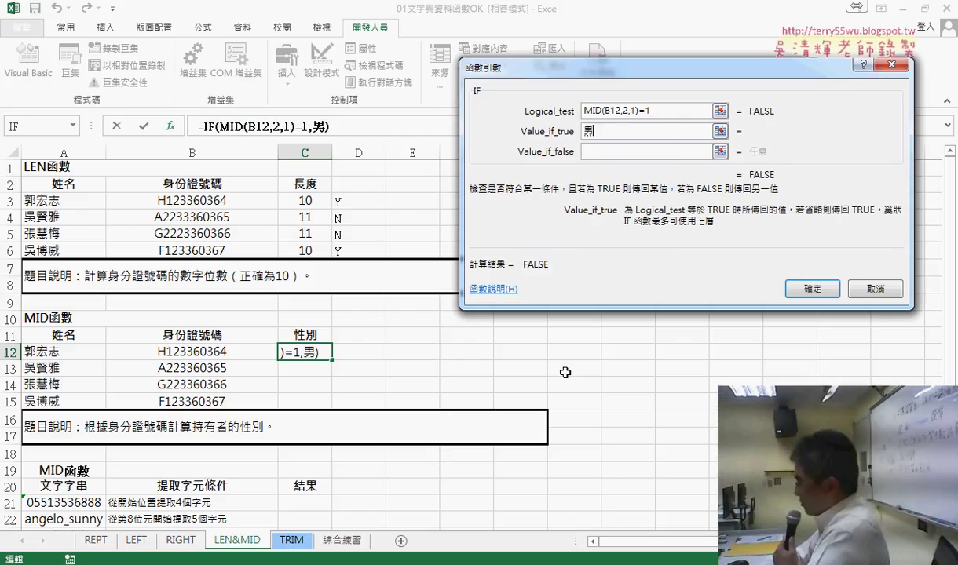
key("Tab")
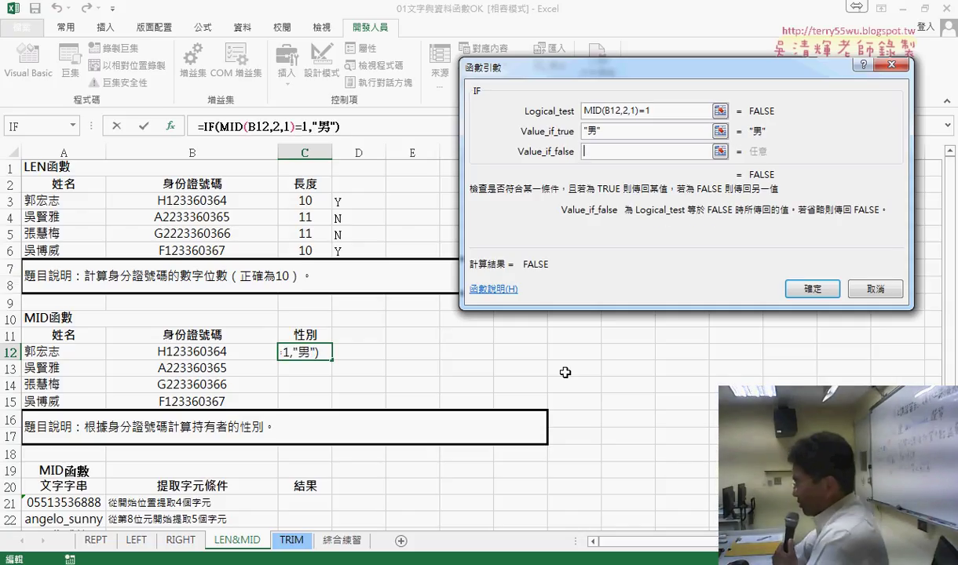
type("女")
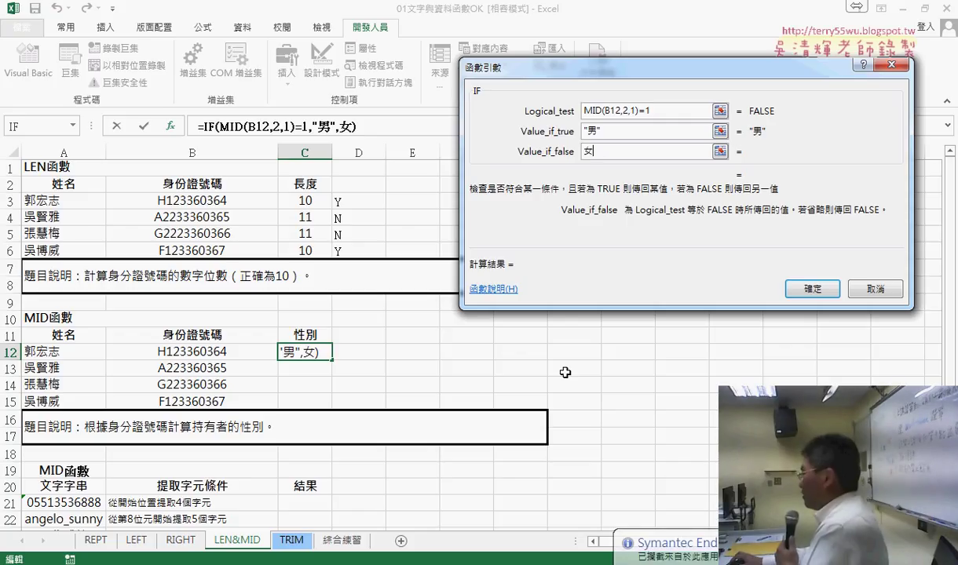
left_click(666, 137)
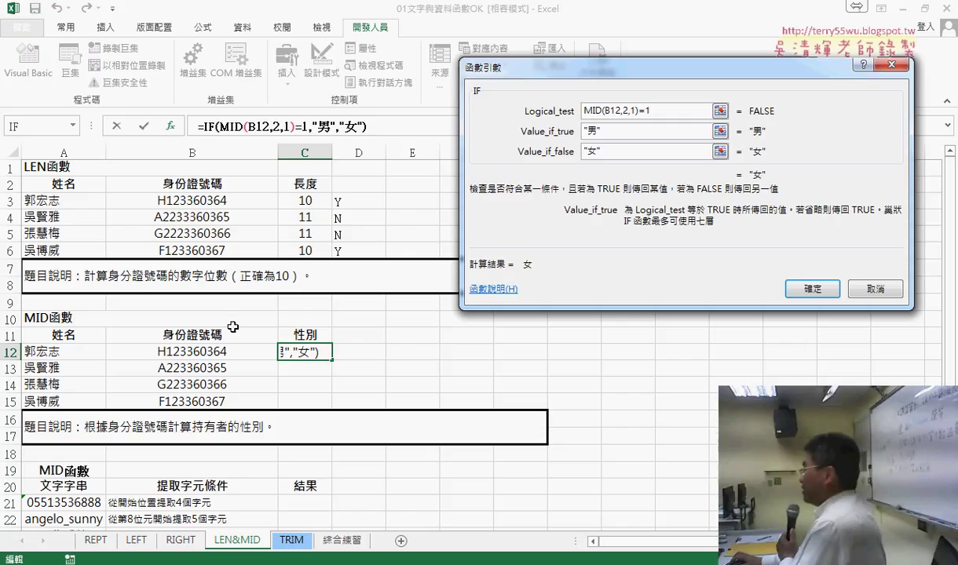
- Select the 1 and the MID(B12,2,1) part of the logical test
left_click(643, 111)
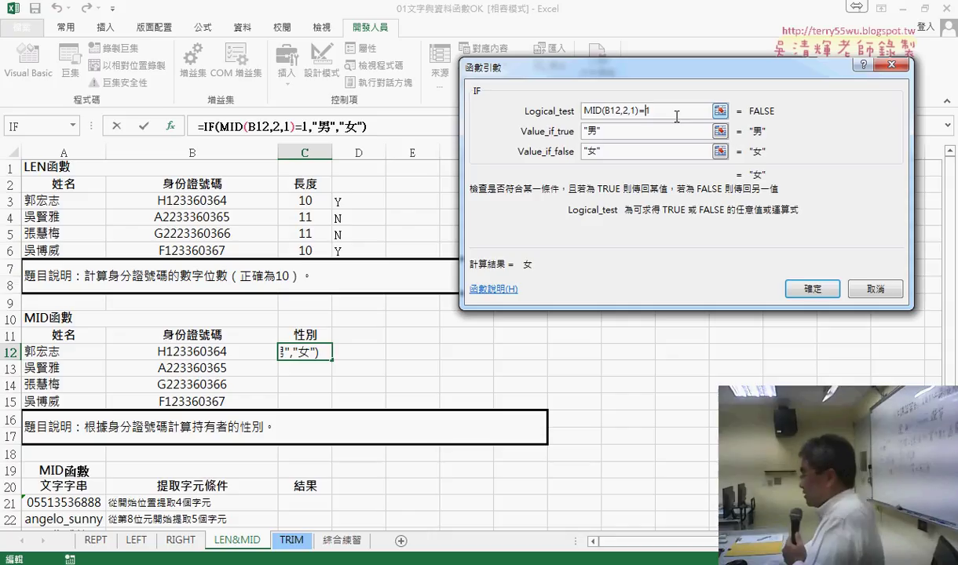
double_click(677, 116)
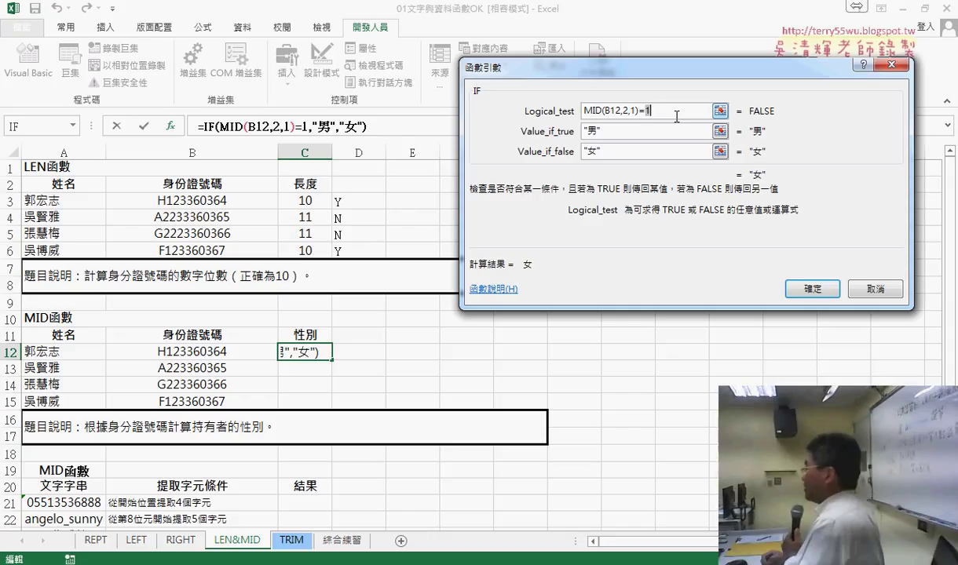
left_click_drag(638, 111, 562, 111)
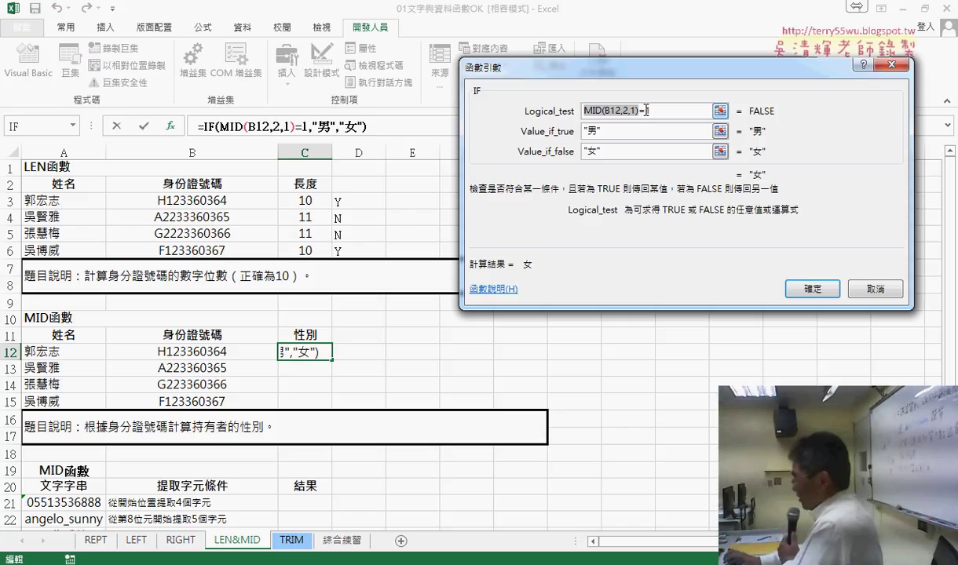
left_click(645, 111)
type("\"女")
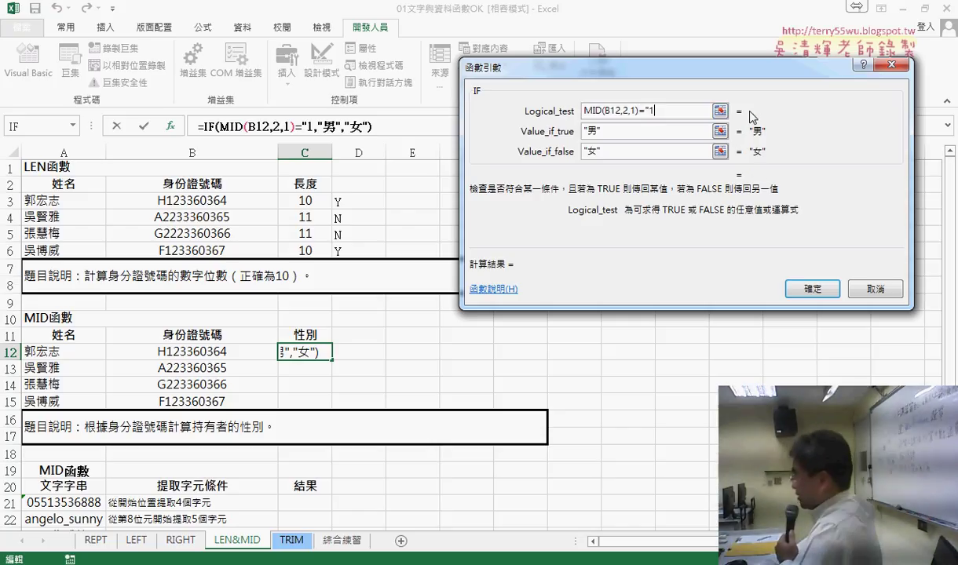
type("\"")
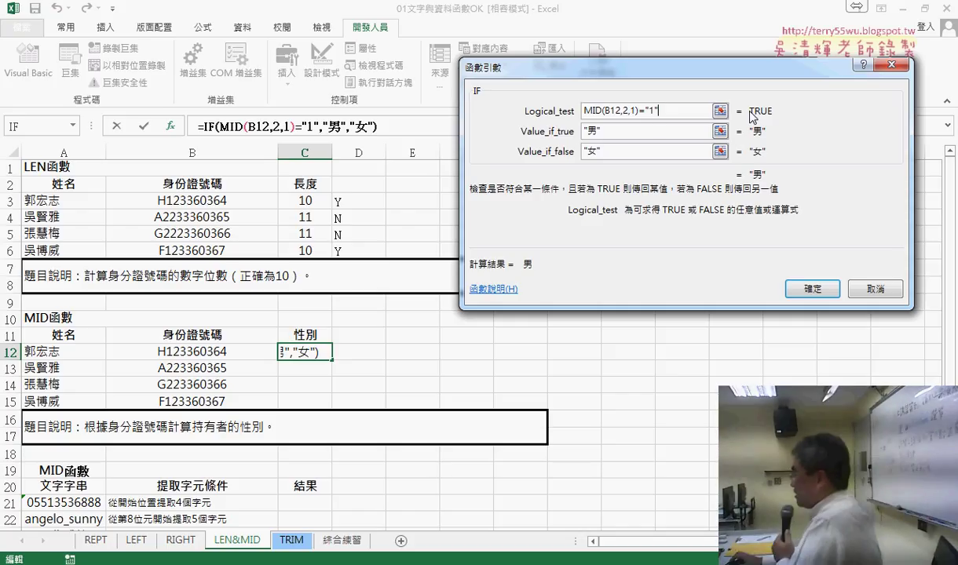
left_click_drag(657, 111, 643, 111)
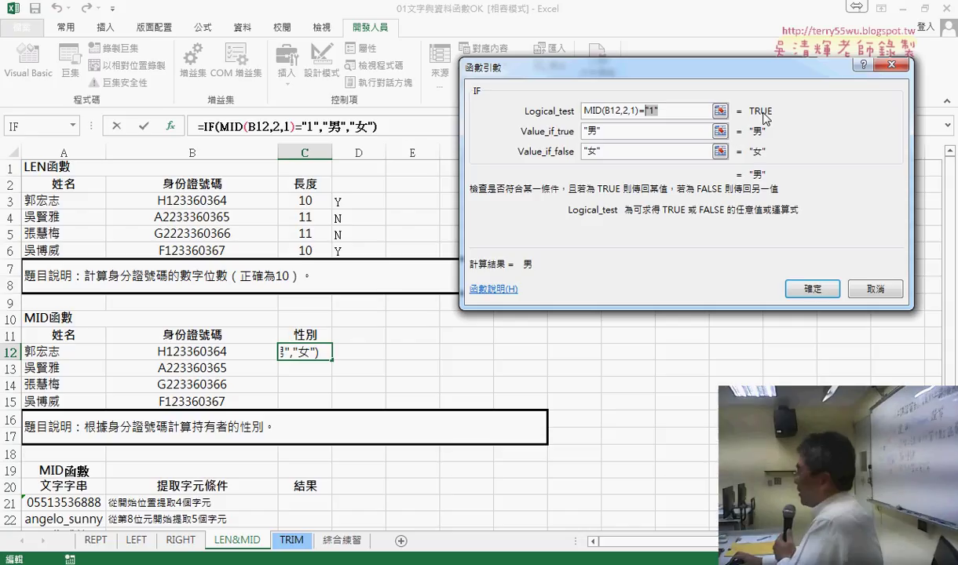
left_click(688, 115)
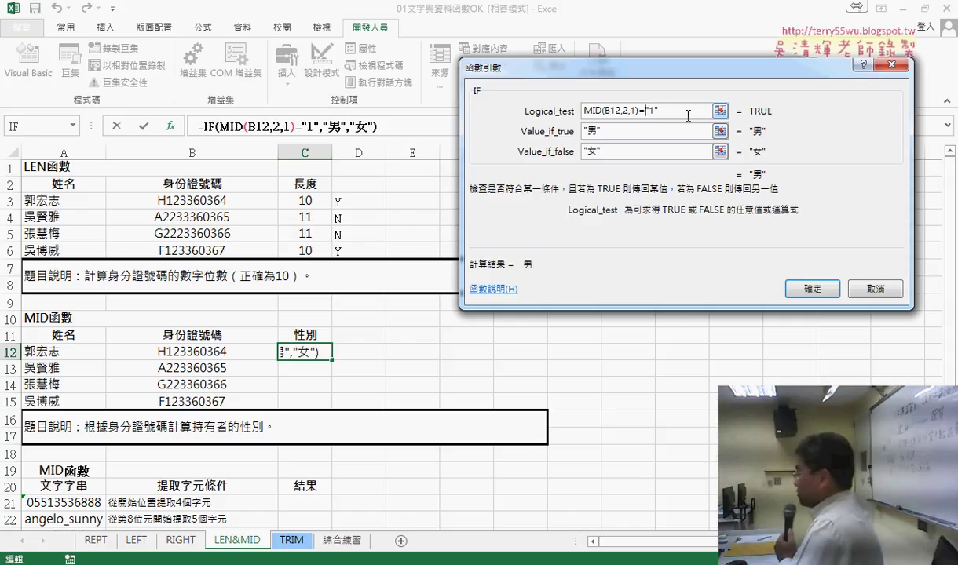
key("Delete")
key("End")
key("BackSpace")
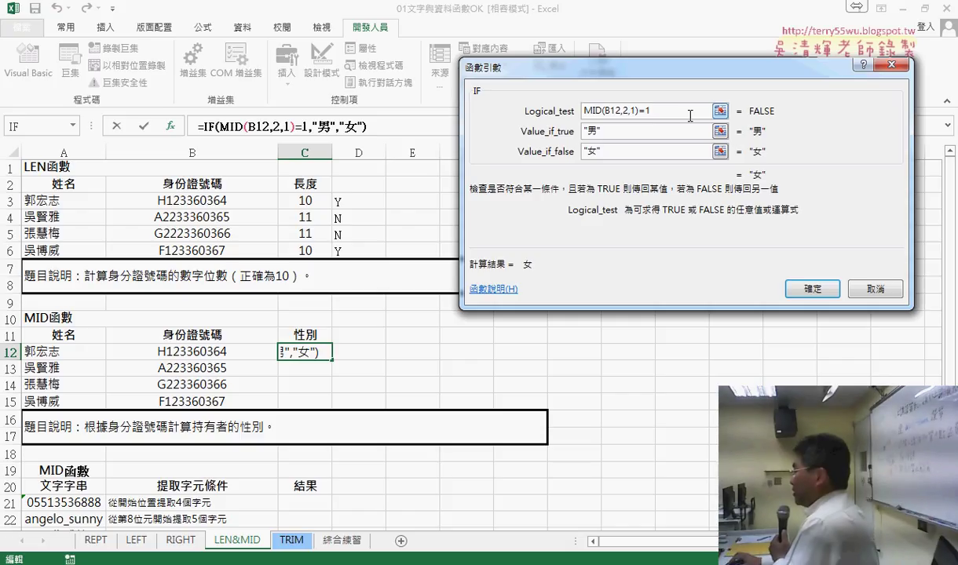
left_click_drag(638, 111, 583, 110)
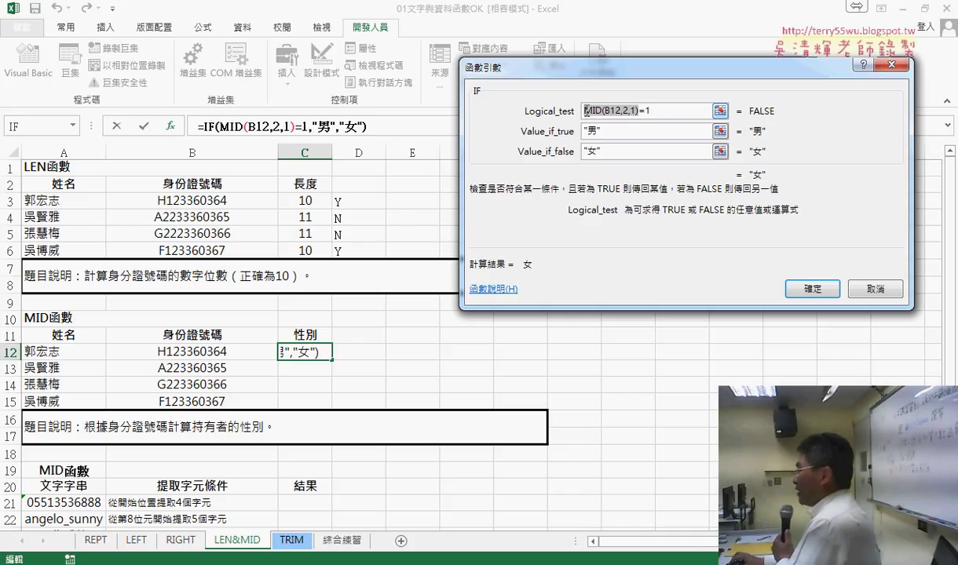
- Wrap MID(B12,2,1) in value() so the test reads value(MID(B12,2,1))=1
left_click(585, 111)
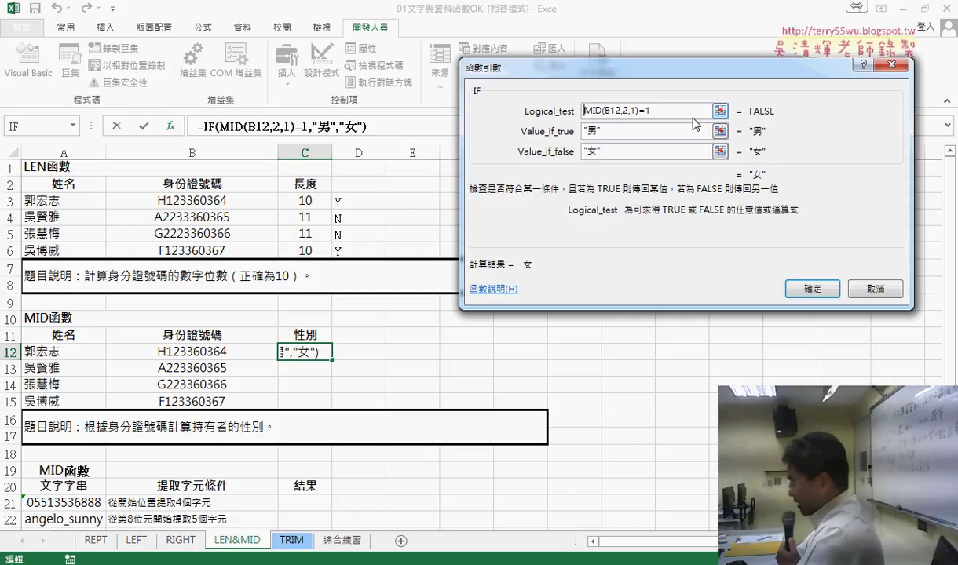
type("va")
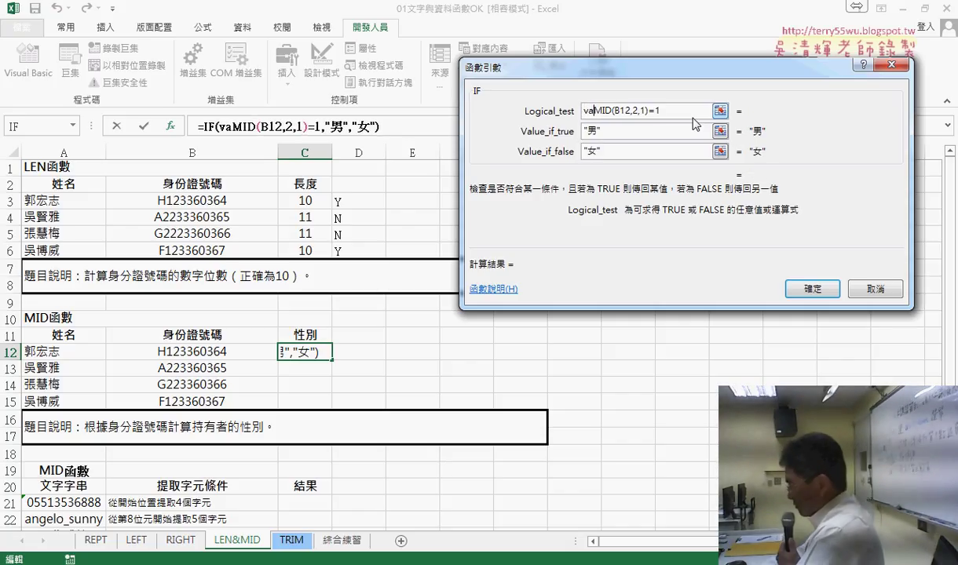
type("lue")
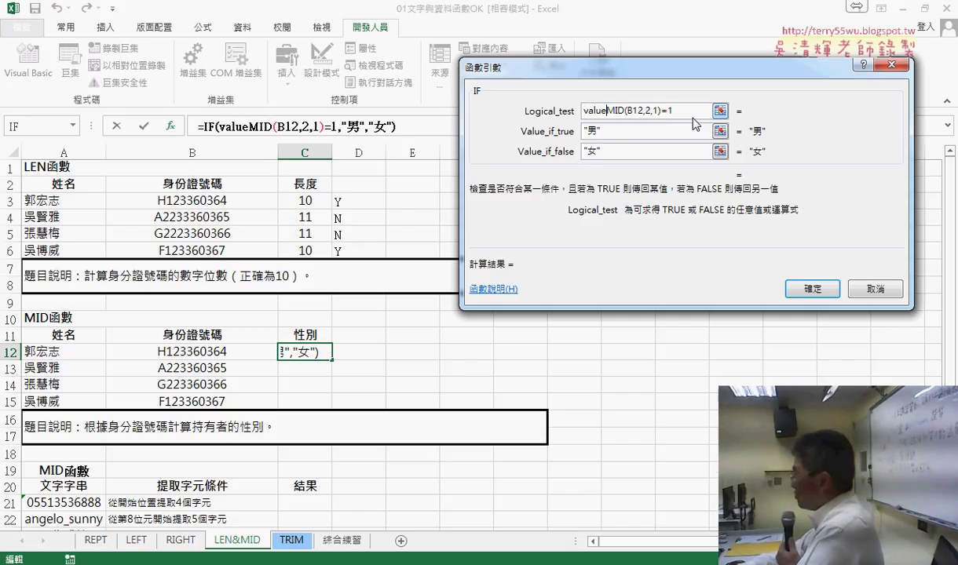
type("(")
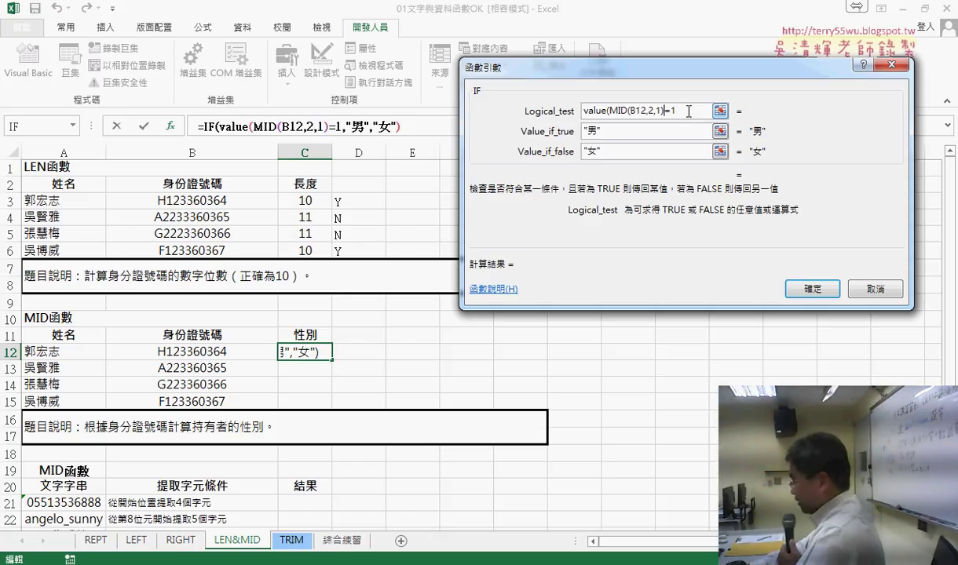
type(")")
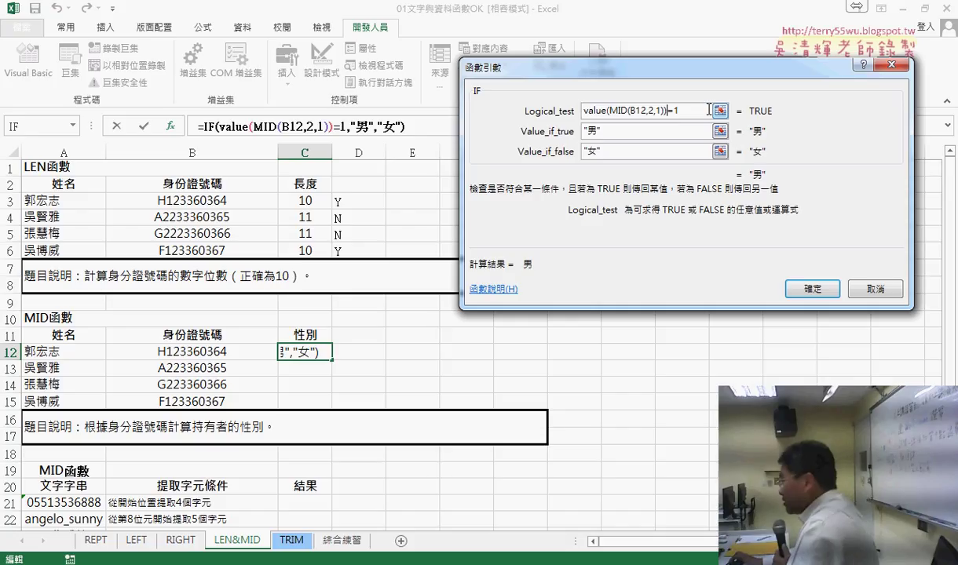
left_click_drag(663, 110, 611, 110)
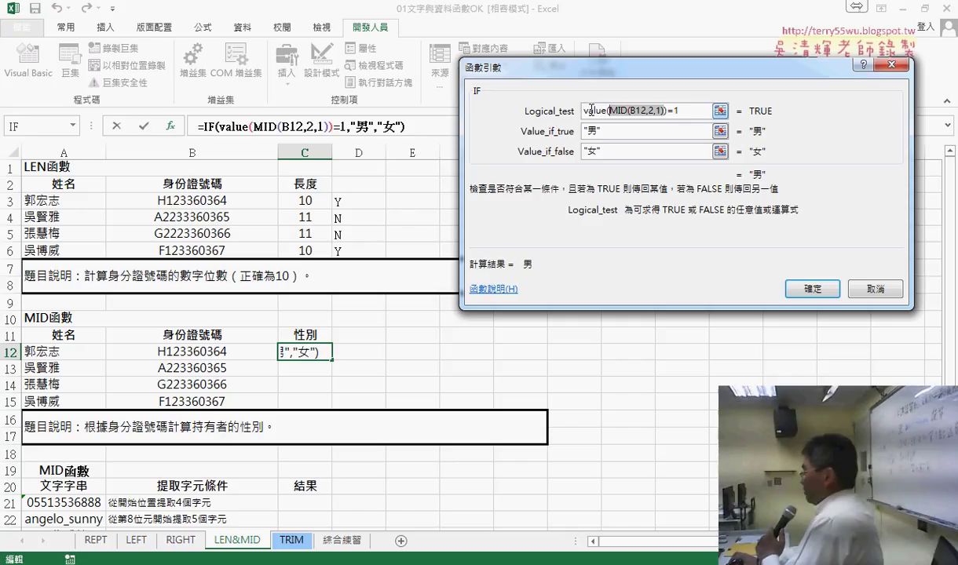
- Quote the 1, drop the VALUE wrapper, and confirm =IF(MID(B12,2,1)="1","男","女")
left_click(674, 110)
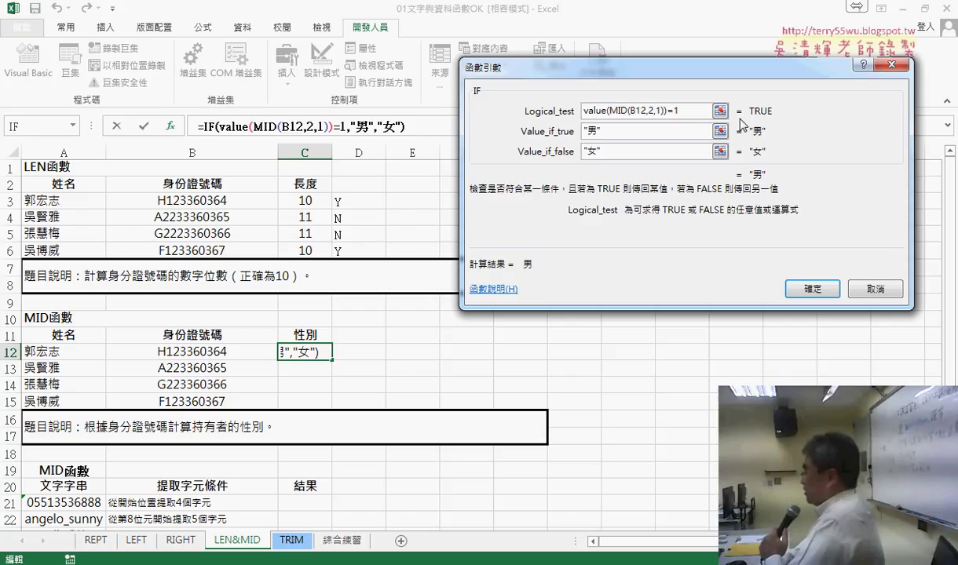
type("\"")
key("Right")
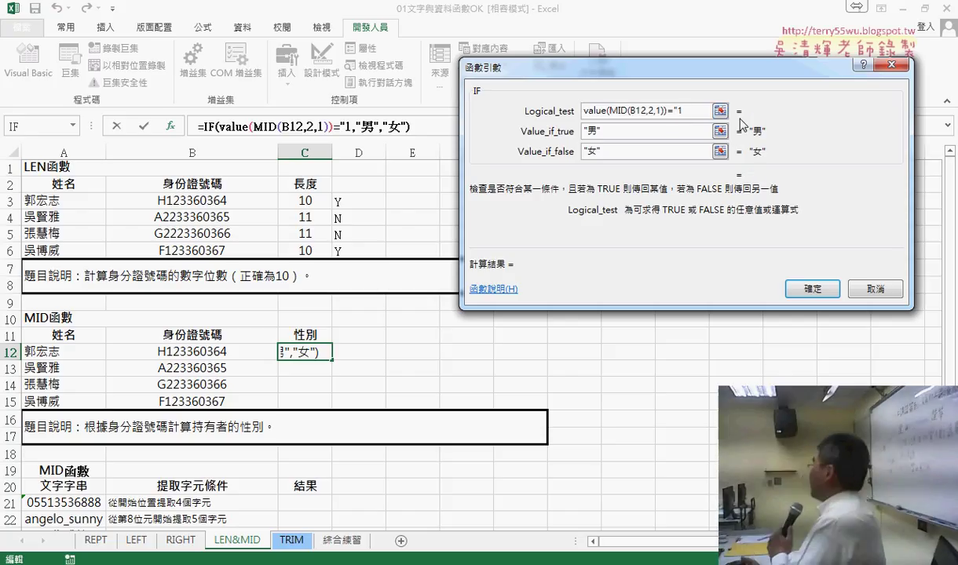
type("\"")
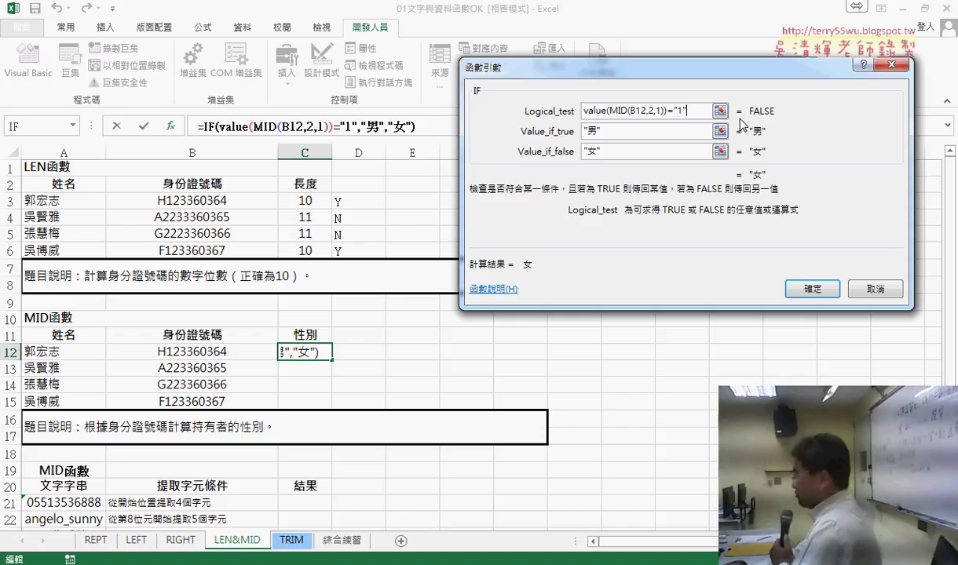
key("BackSpace")
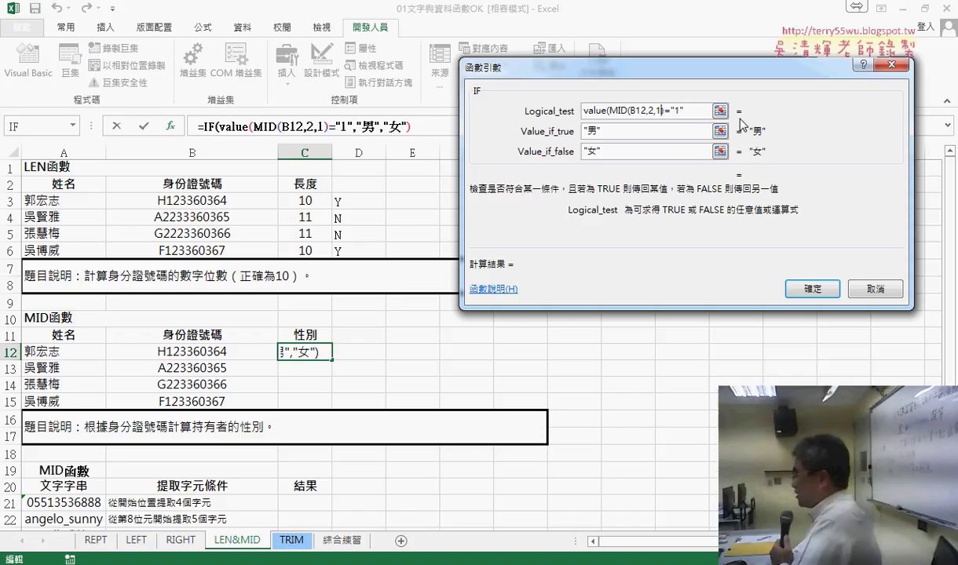
key("Delete")
key("Delete")
key("Delete")
key("Delete")
key("Delete")
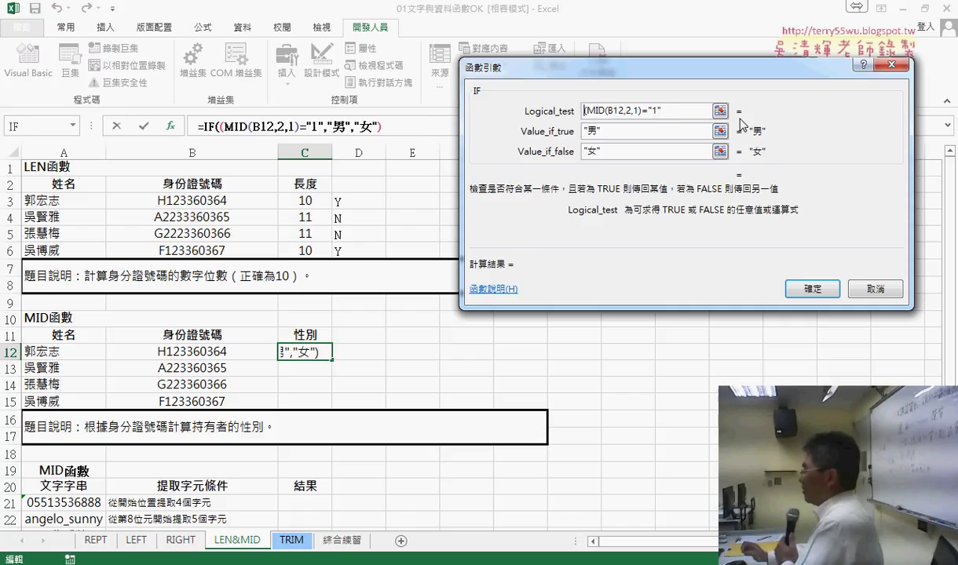
key("Delete")
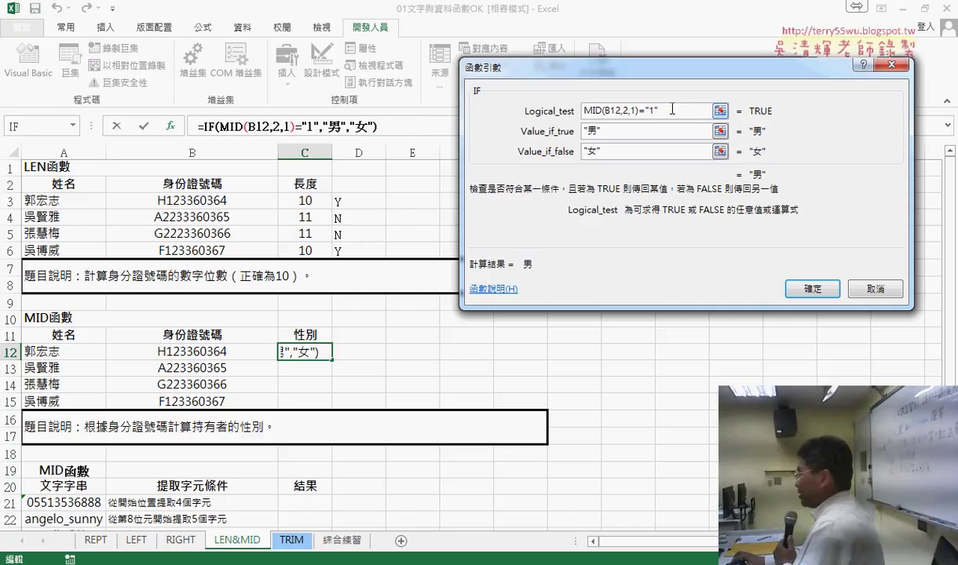
left_click(830, 295)
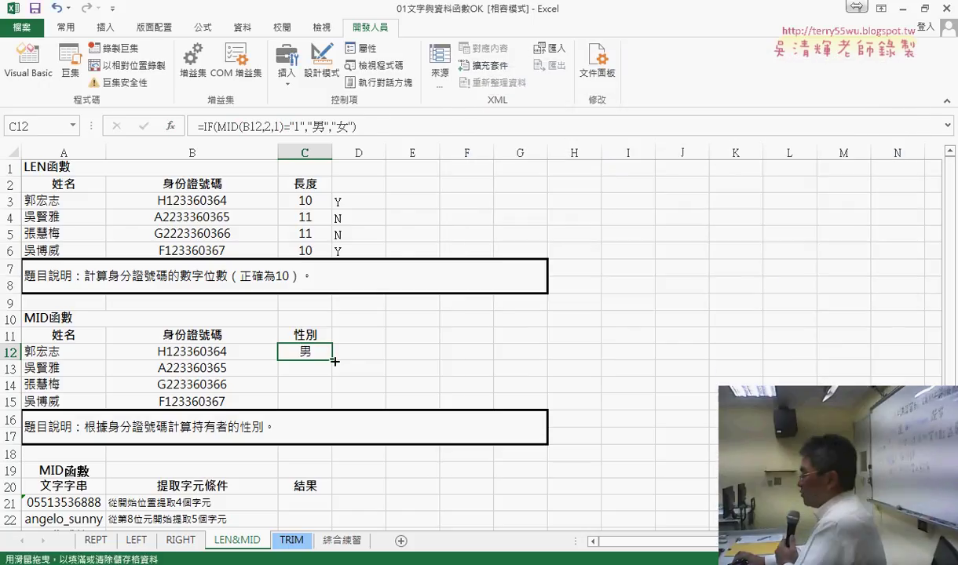
- Fill the gender formula down to C15, recheck C12's IF arguments, then show the LEFT sheet
left_click_drag(335, 362, 330, 403)
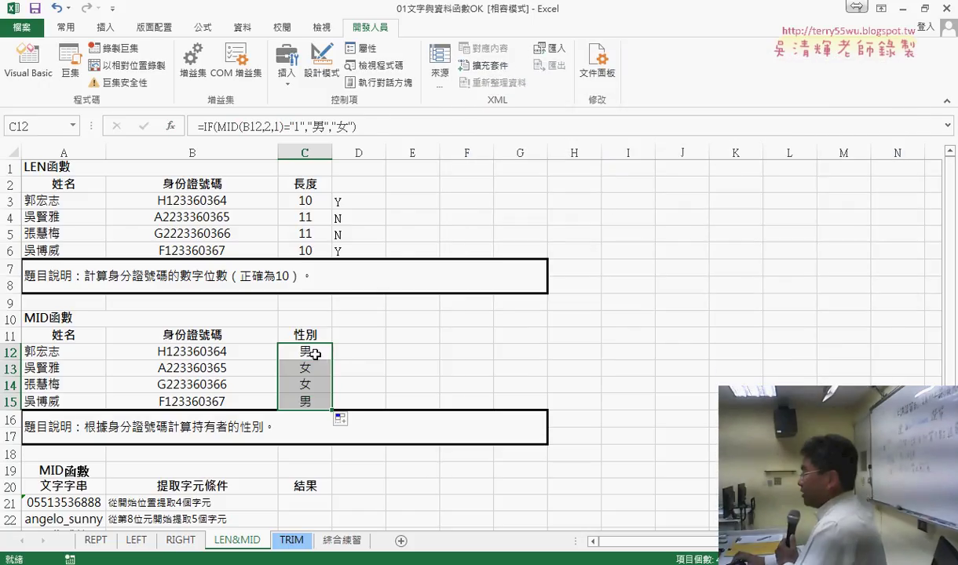
left_click(314, 354)
left_click(212, 126)
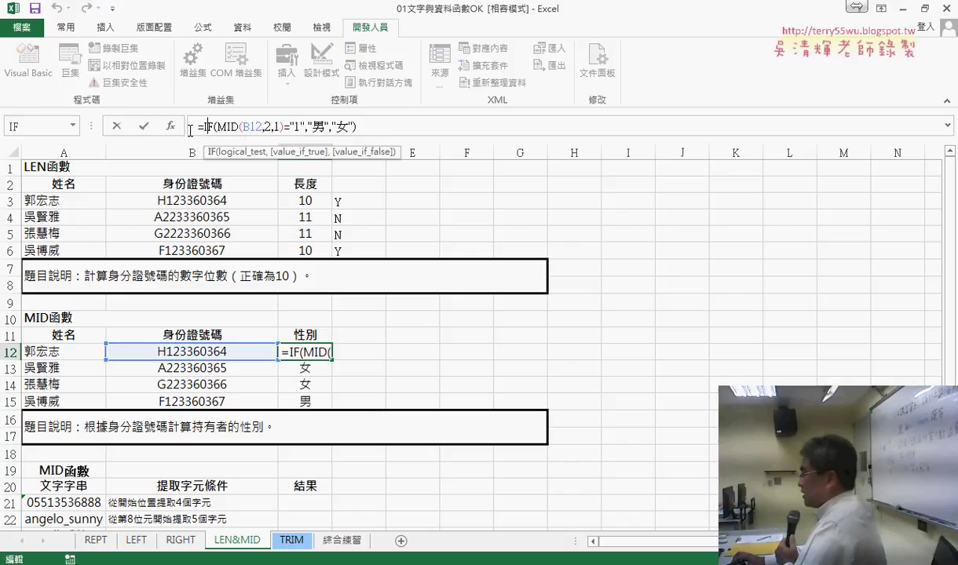
left_click(170, 125)
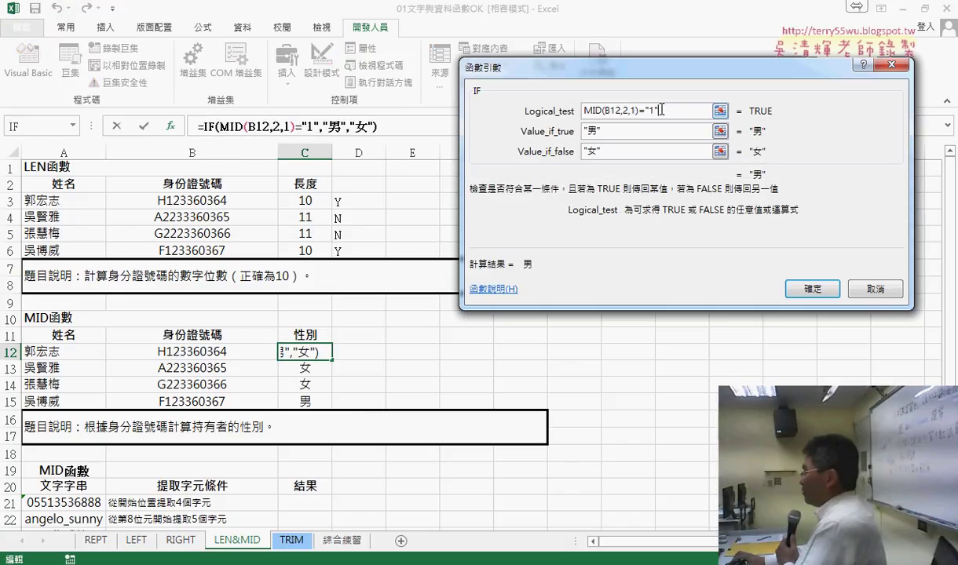
left_click_drag(638, 110, 664, 110)
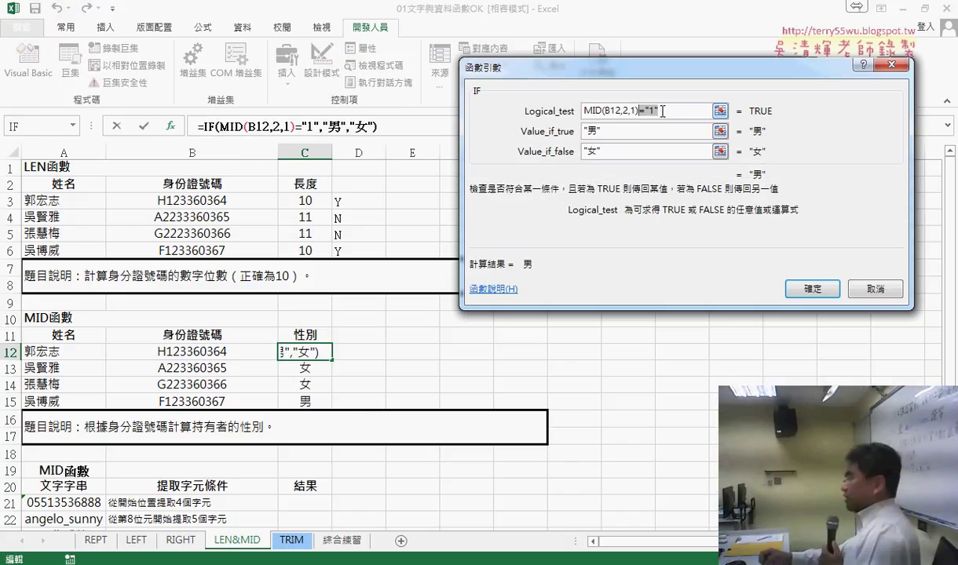
left_click(874, 288)
left_click(136, 539)
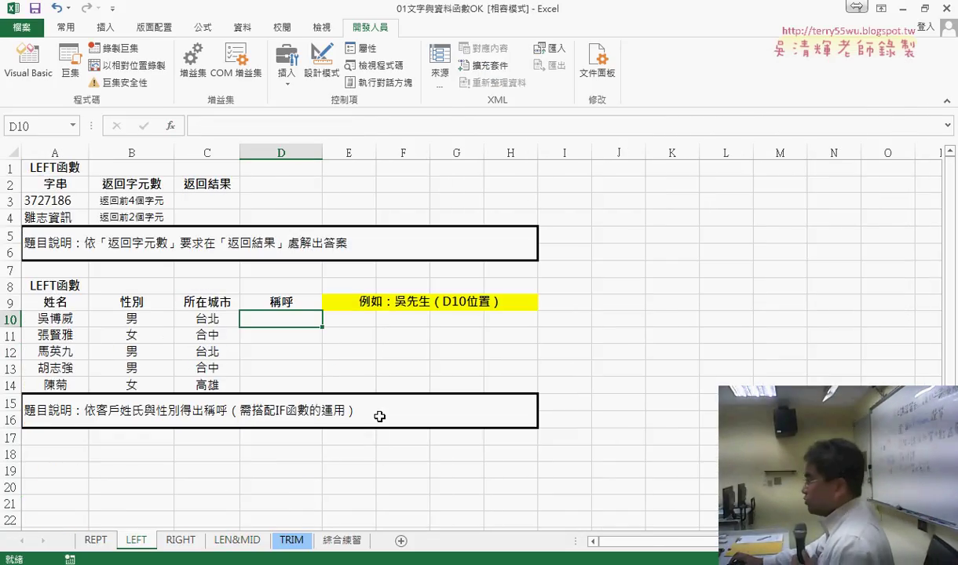
- Build =LEFT(A10,1) in D10 from the Text category, with Text A10 and Num_chars 1
left_click(170, 126)
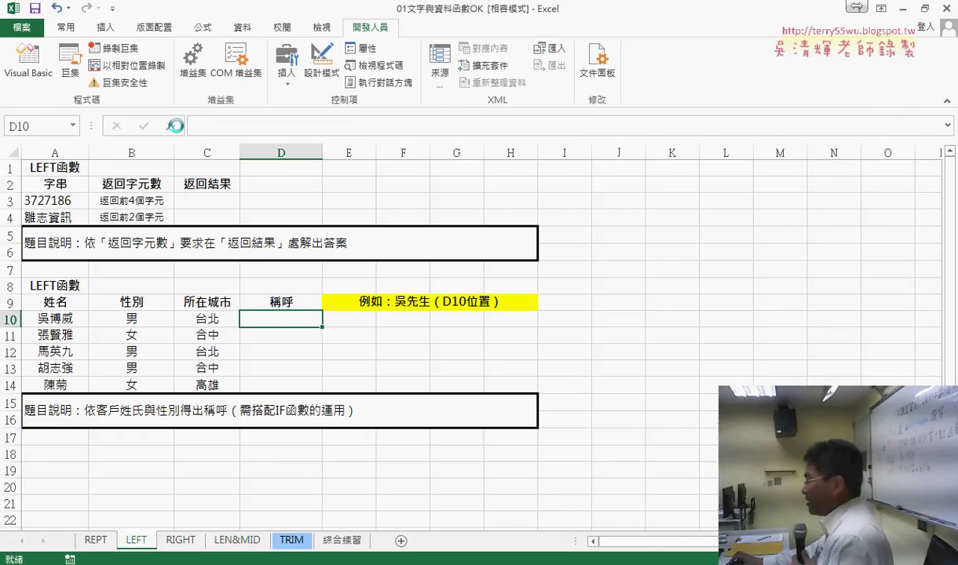
left_click(639, 111)
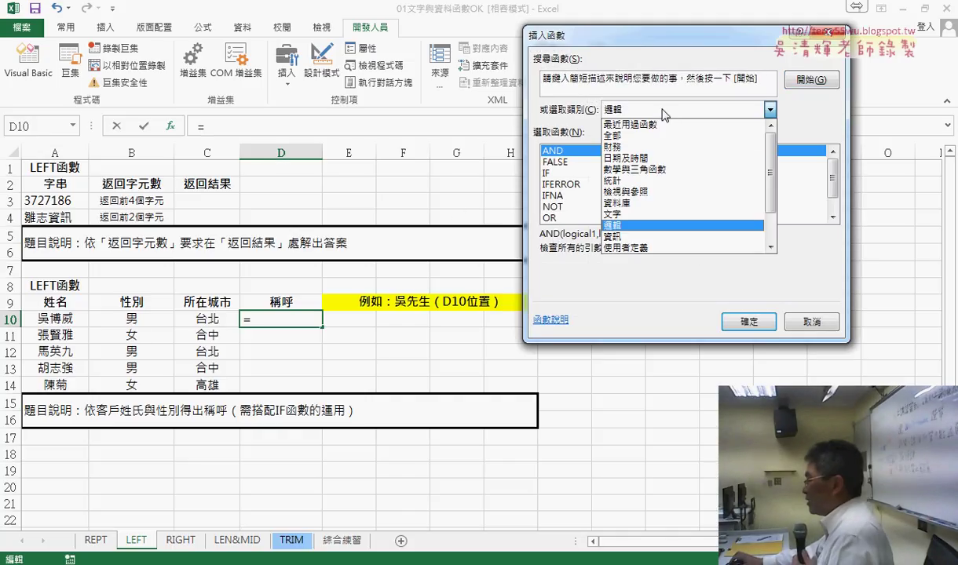
left_click(651, 214)
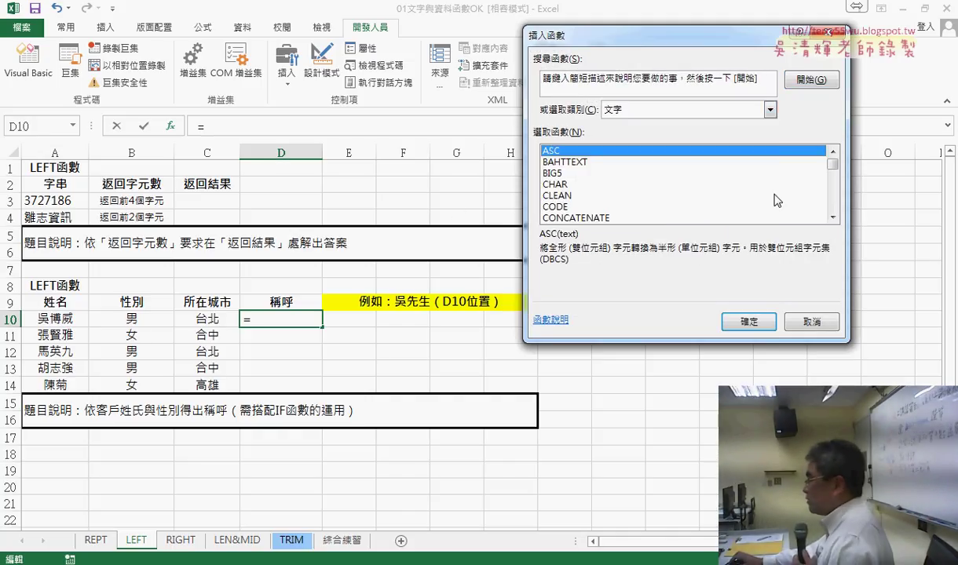
left_click_drag(831, 159, 831, 185)
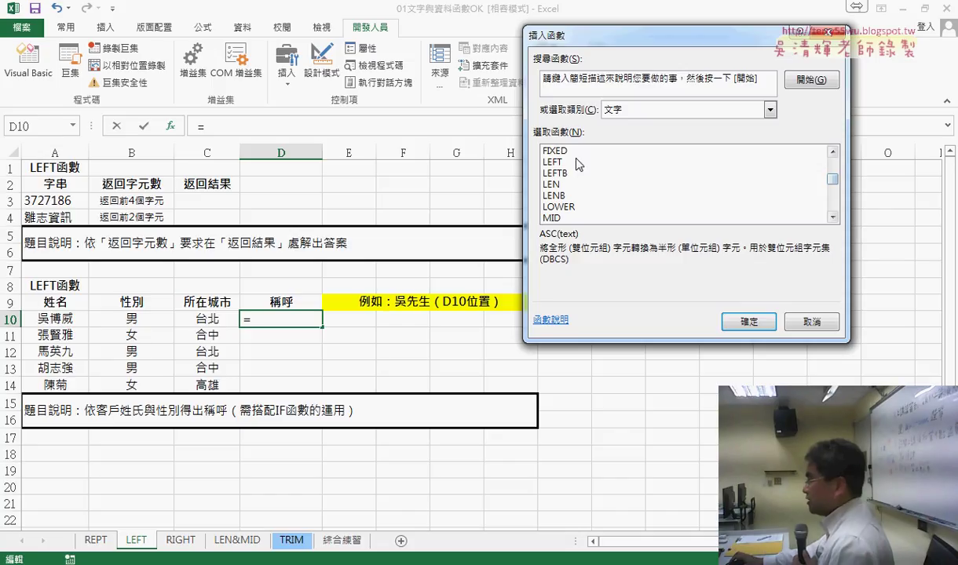
double_click(553, 162)
left_click(53, 318)
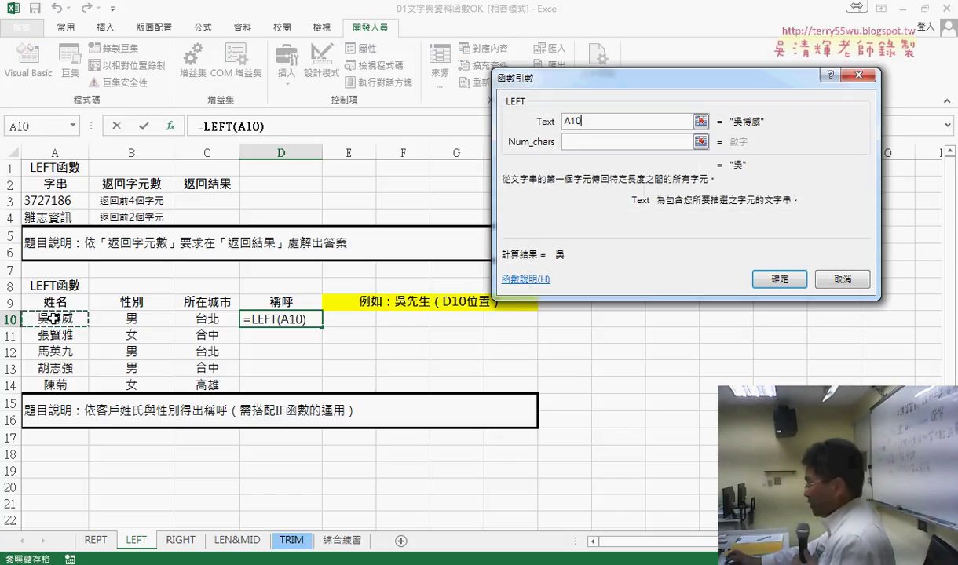
left_click(614, 142)
type("1")
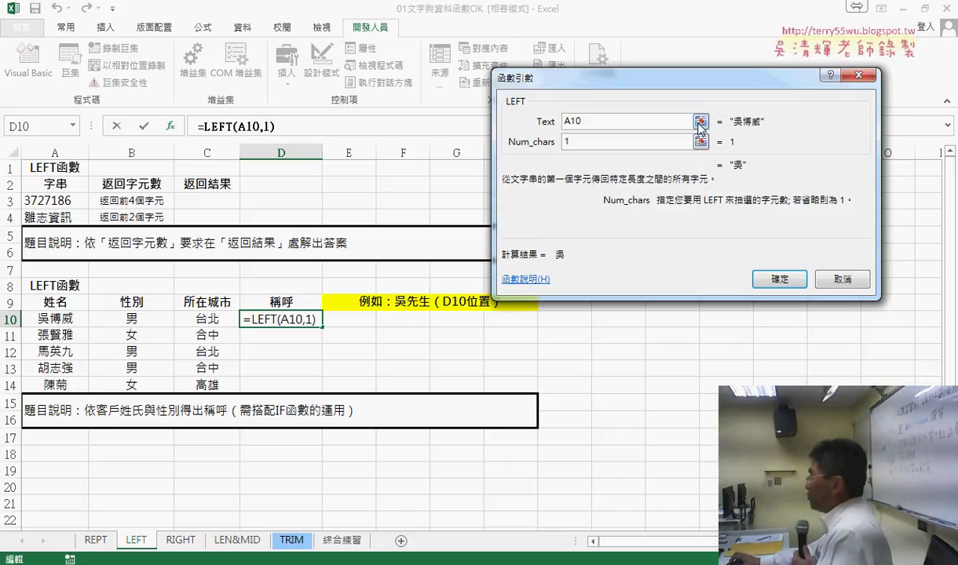
left_click(777, 280)
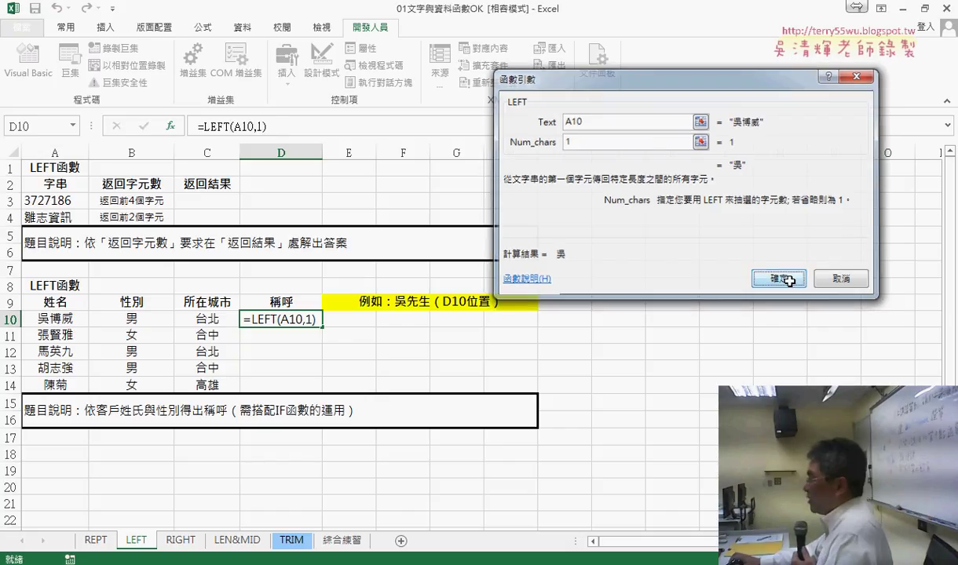
left_click(393, 127)
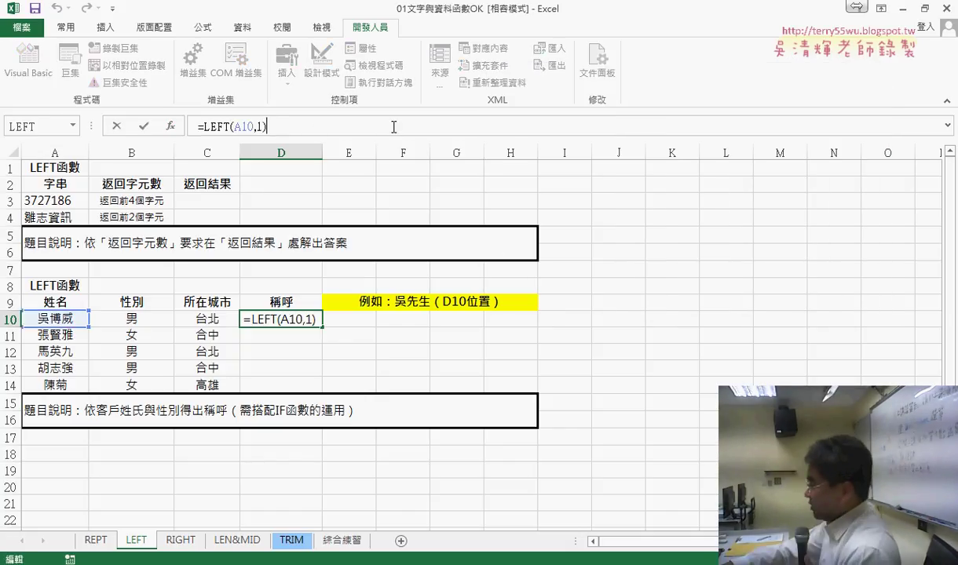
- Append & after LEFT(A10,1) in D10, then check the recent-functions dropdown and dismiss it
type("&")
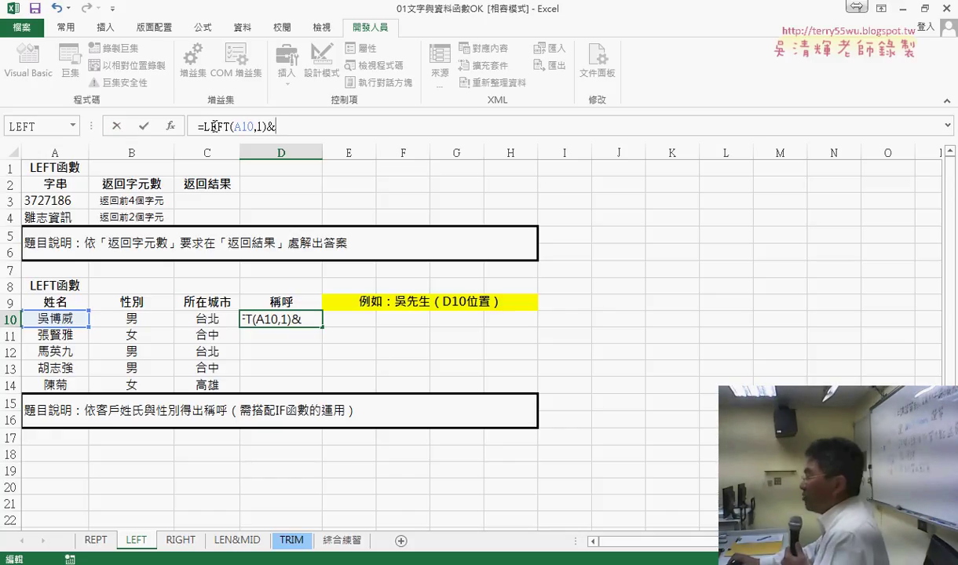
left_click(73, 126)
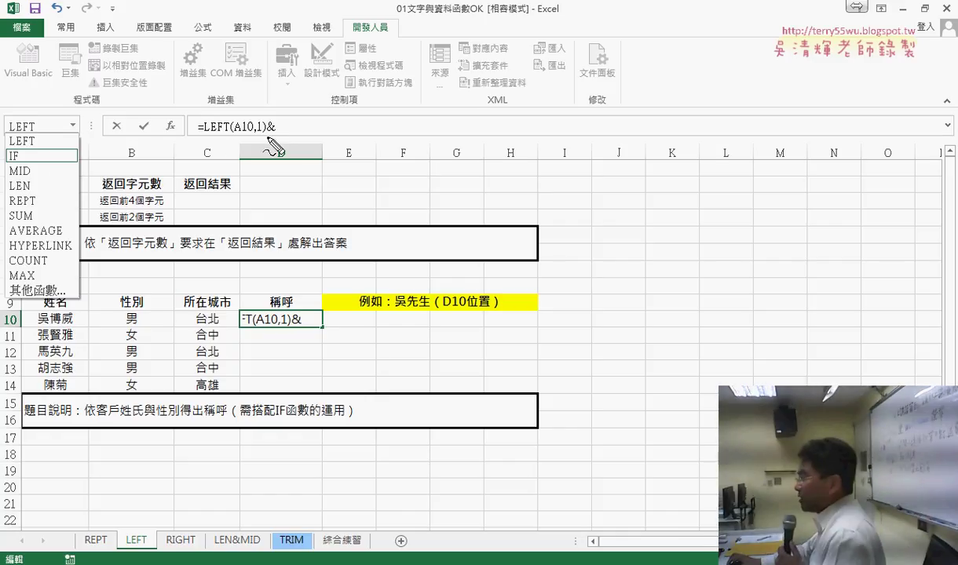
left_click_drag(265, 136, 282, 135)
left_click_drag(65, 123, 82, 124)
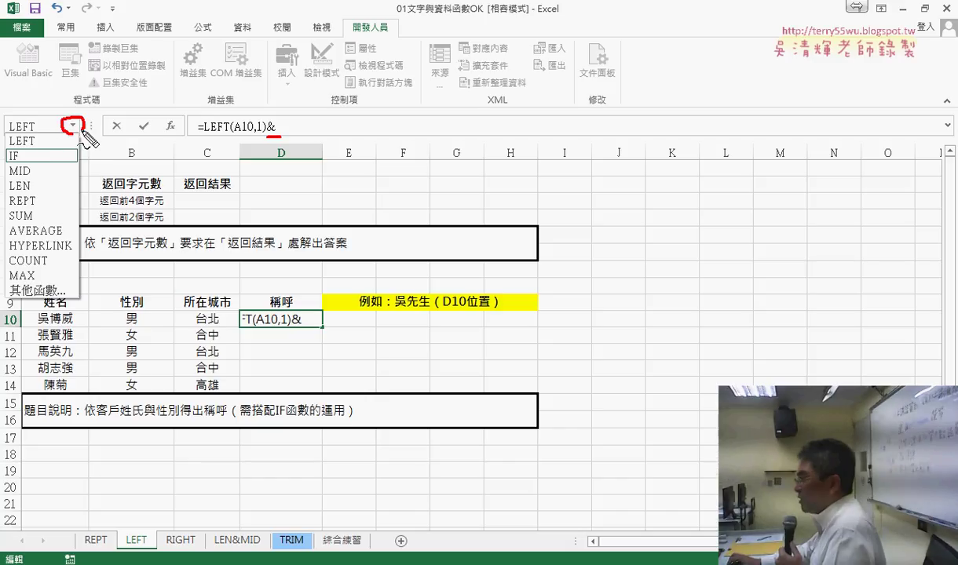
mouse_move(23, 151)
left_mouse_down()
mouse_move(9, 166)
mouse_move(70, 41)
mouse_move(266, 69)
mouse_move(301, 119)
mouse_move(312, 104)
left_mouse_up()
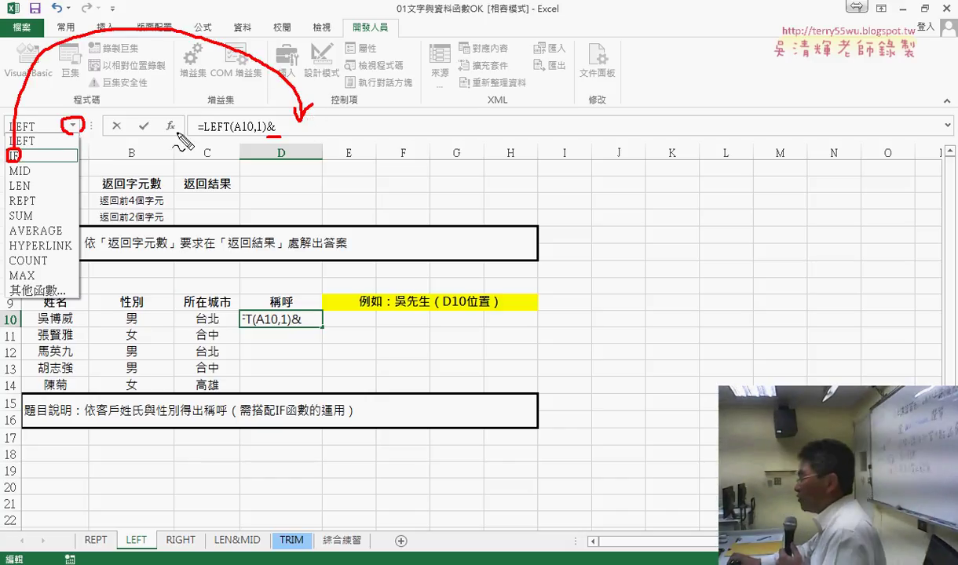
mouse_move(181, 138)
left_mouse_down()
mouse_move(181, 118)
mouse_move(236, 95)
mouse_move(250, 110)
mouse_move(228, 133)
mouse_move(236, 146)
left_mouse_up()
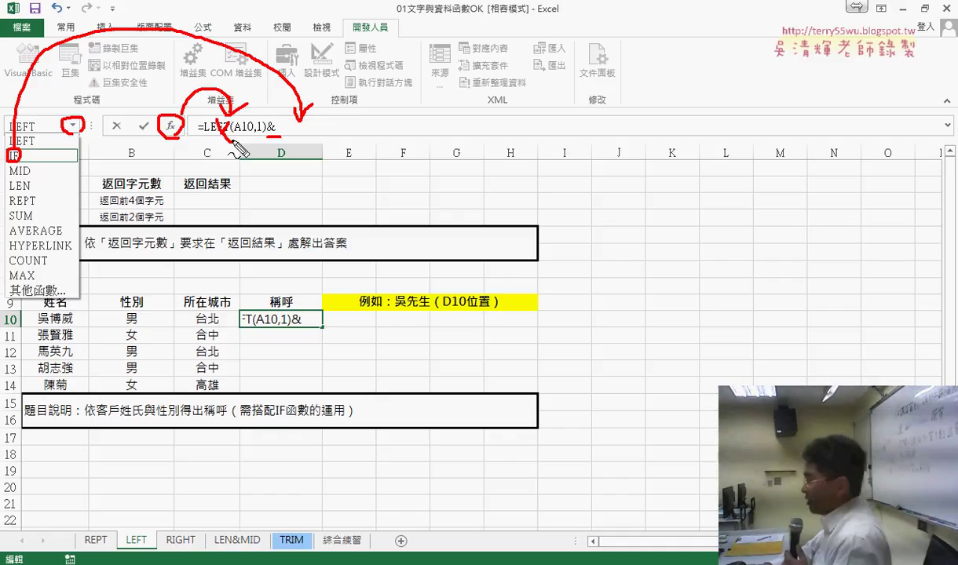
key("Escape")
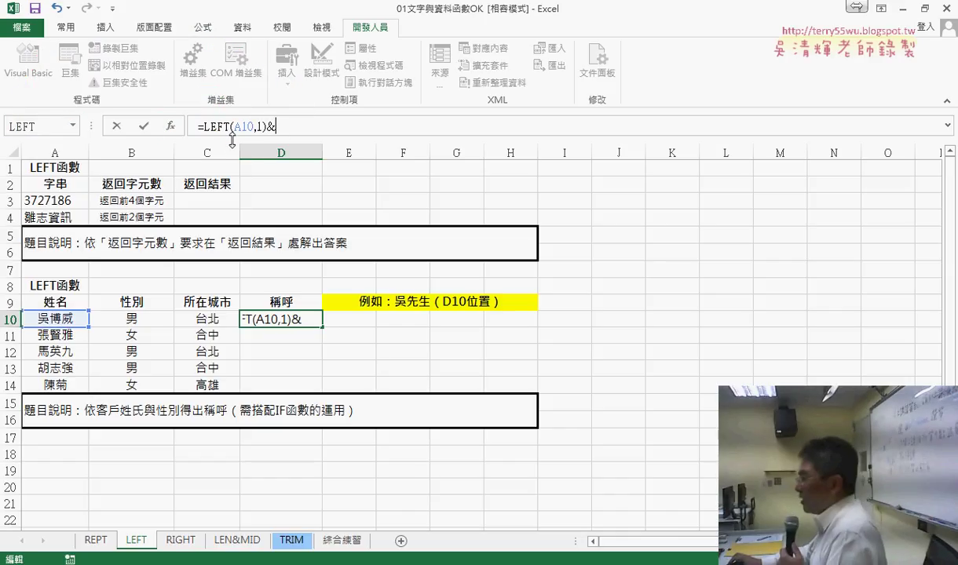
- Insert an IF after the & in D10 with the condition B10="男"
left_click(72, 125)
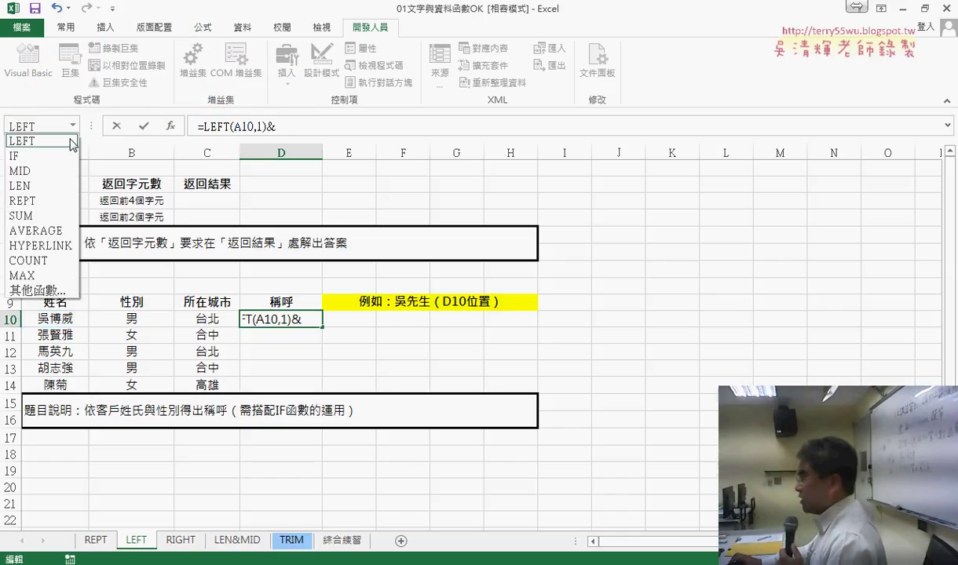
left_click(57, 155)
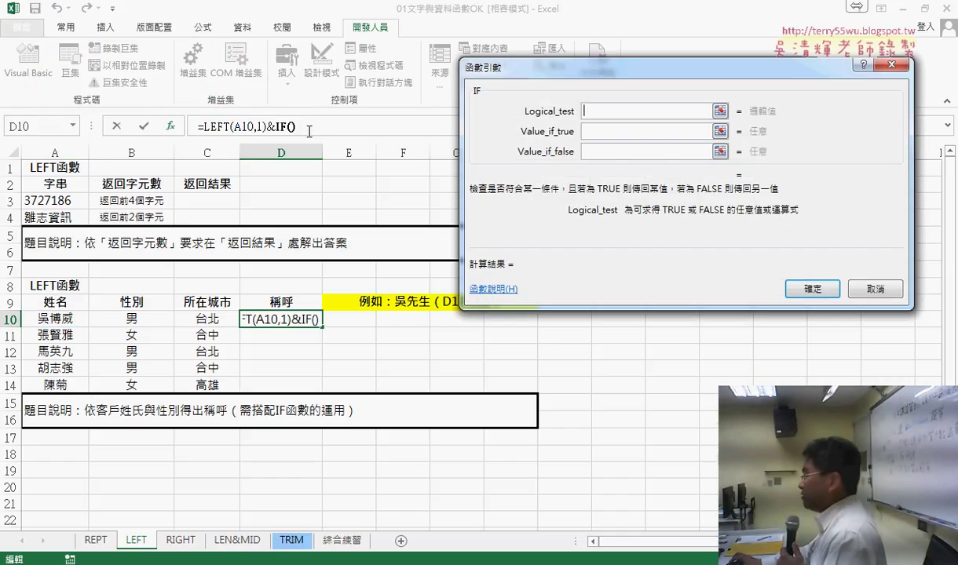
left_click(132, 318)
type("=")
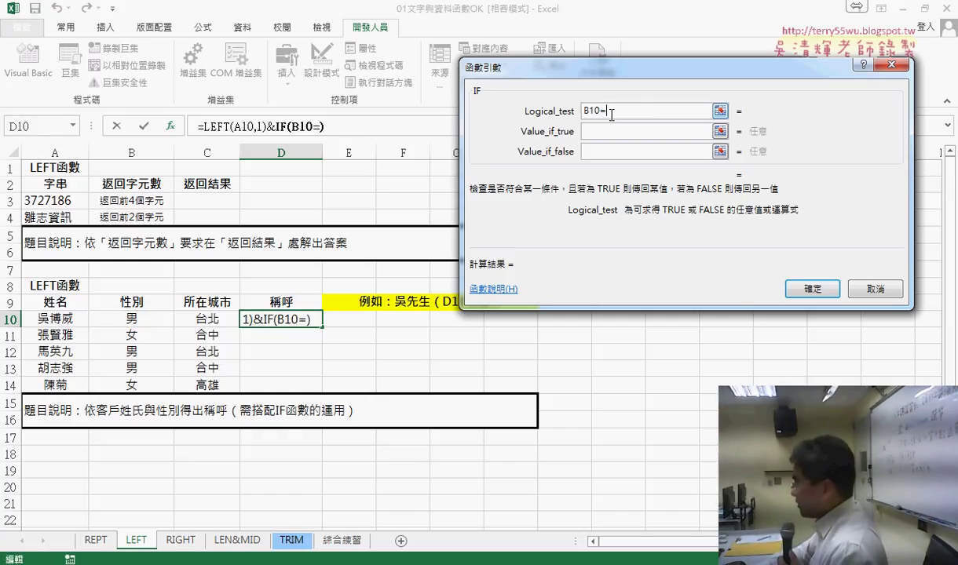
type("\"\"")
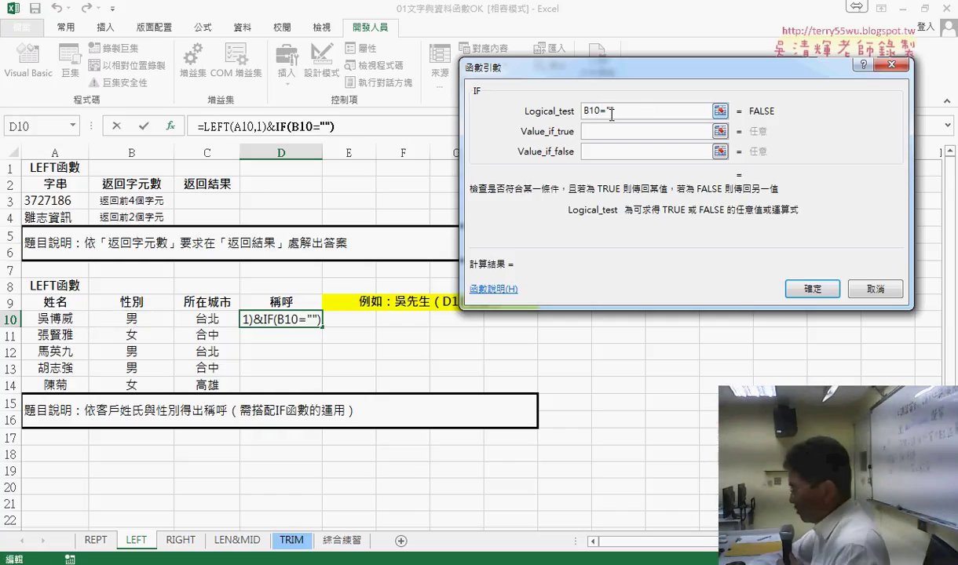
type("男")
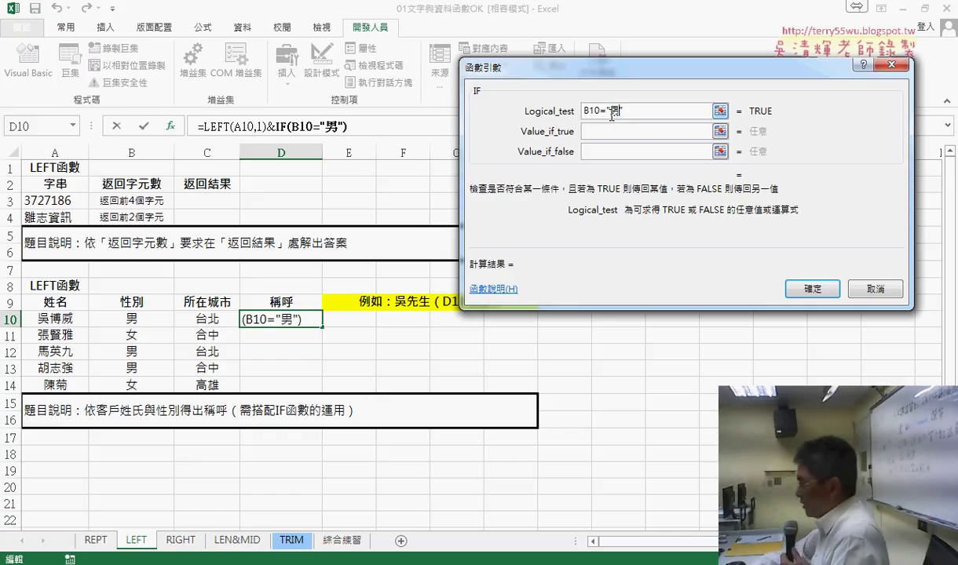
key("Tab")
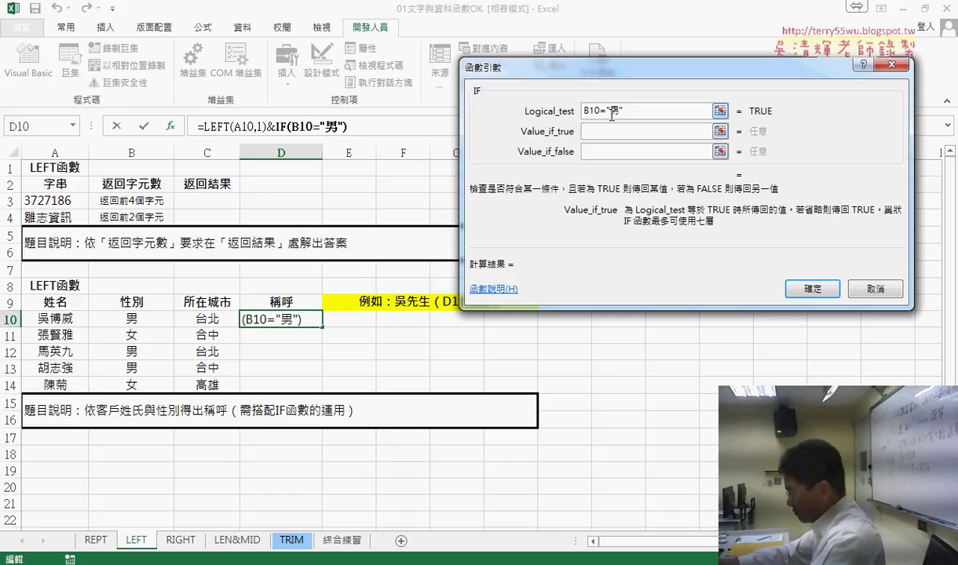
- Set IF's true value to "先生" and false value to "小姐", then confirm, showing 吳先生
type("vu0")
key("space")
type("g/")
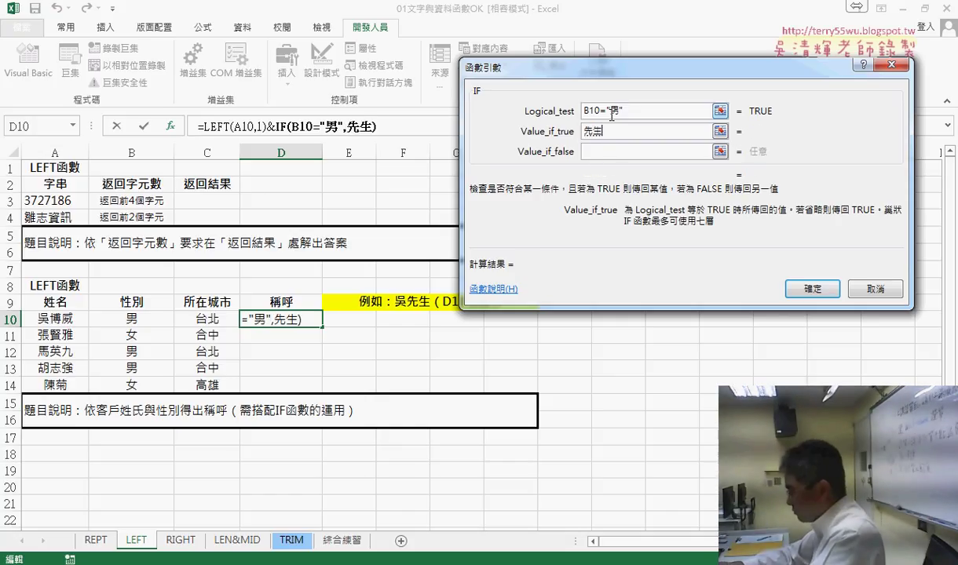
key("Tab")
type("小姐")
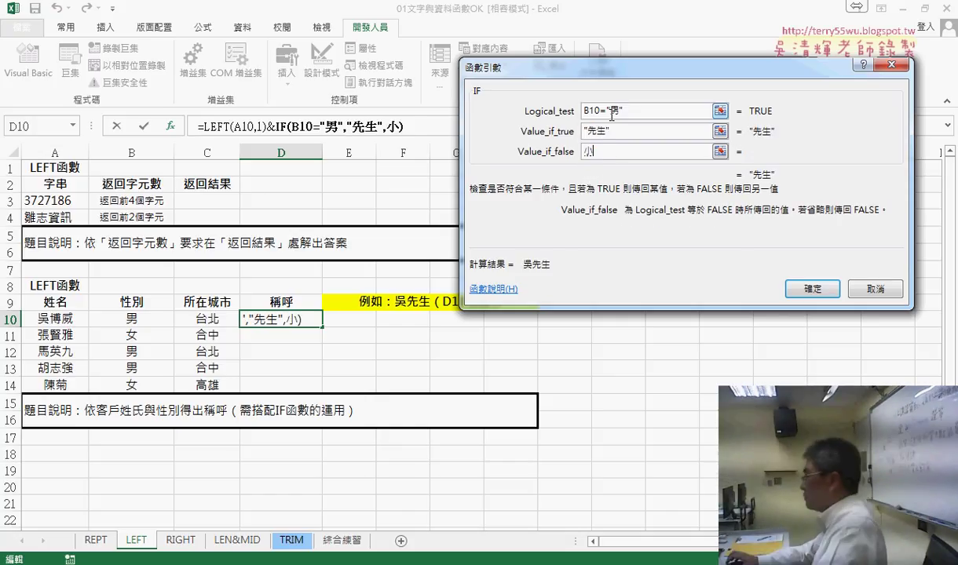
left_click(606, 131)
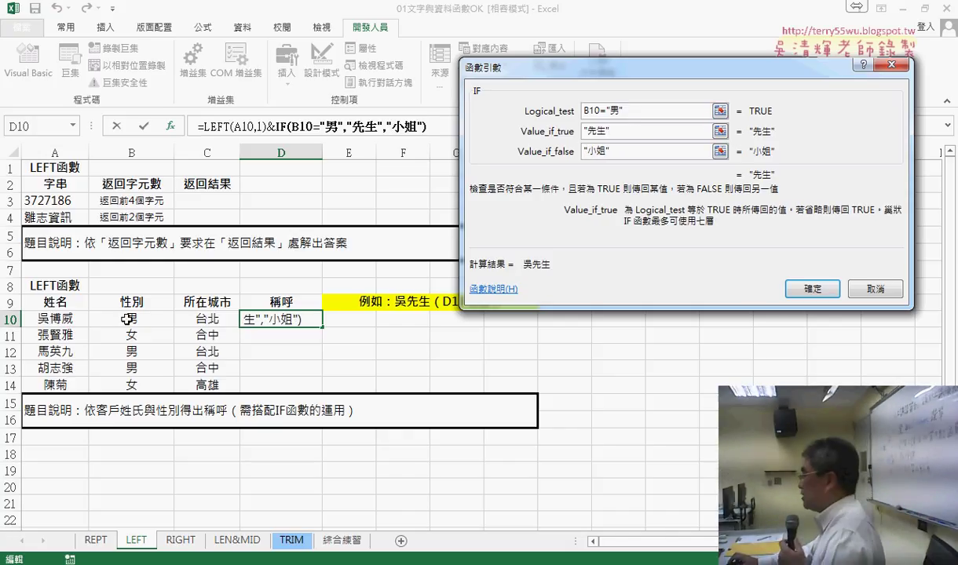
left_click(806, 293)
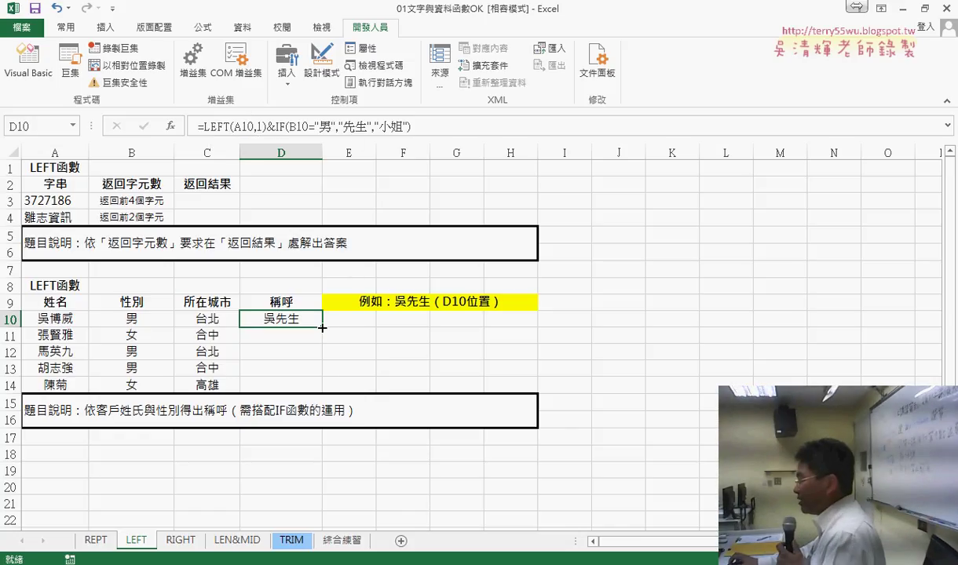
- Copy the salutation formula from D10 down to D14 and go to the TRIM sheet
left_click_drag(322, 326, 318, 391)
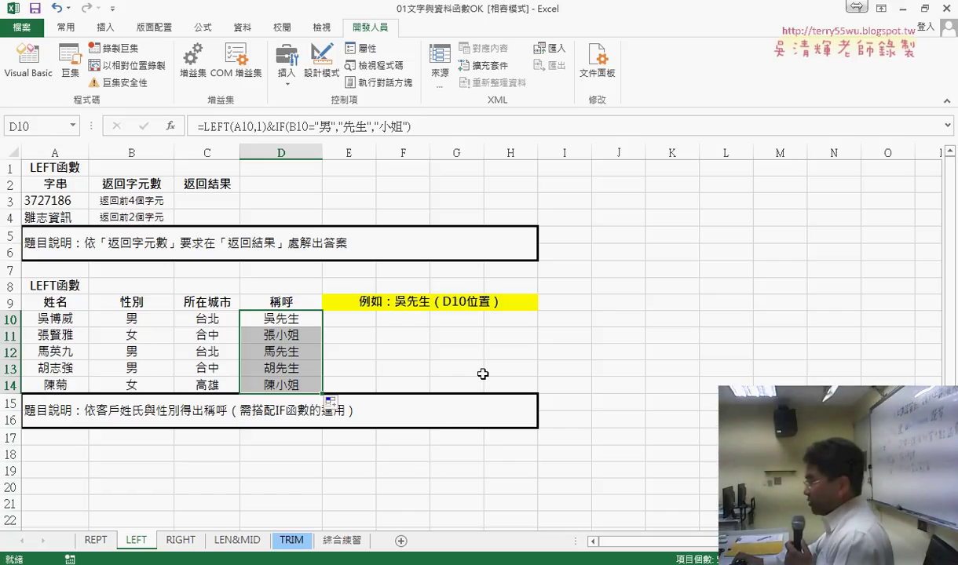
left_click(291, 543)
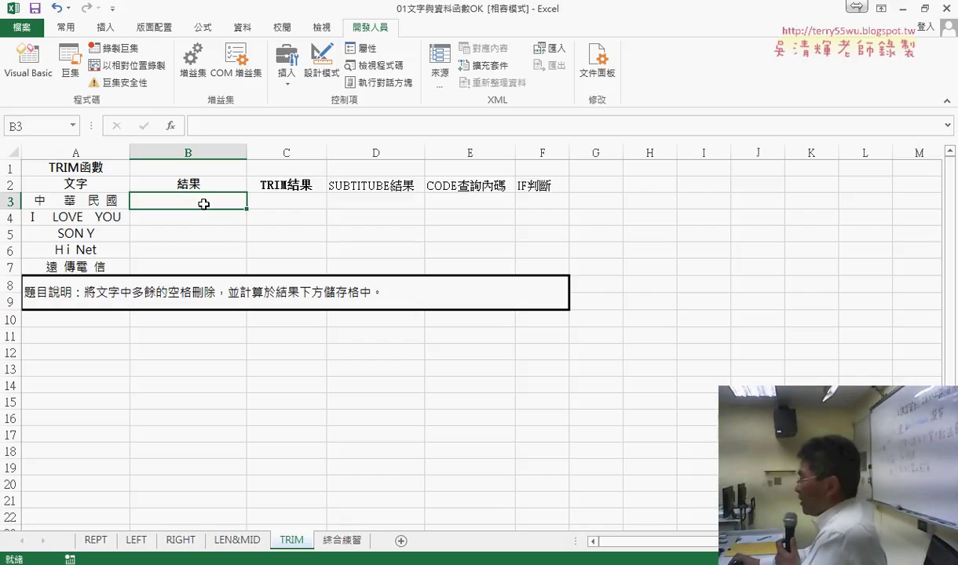
- Enter =TRIM(A3) in B3 using Insert Function
left_click(171, 127)
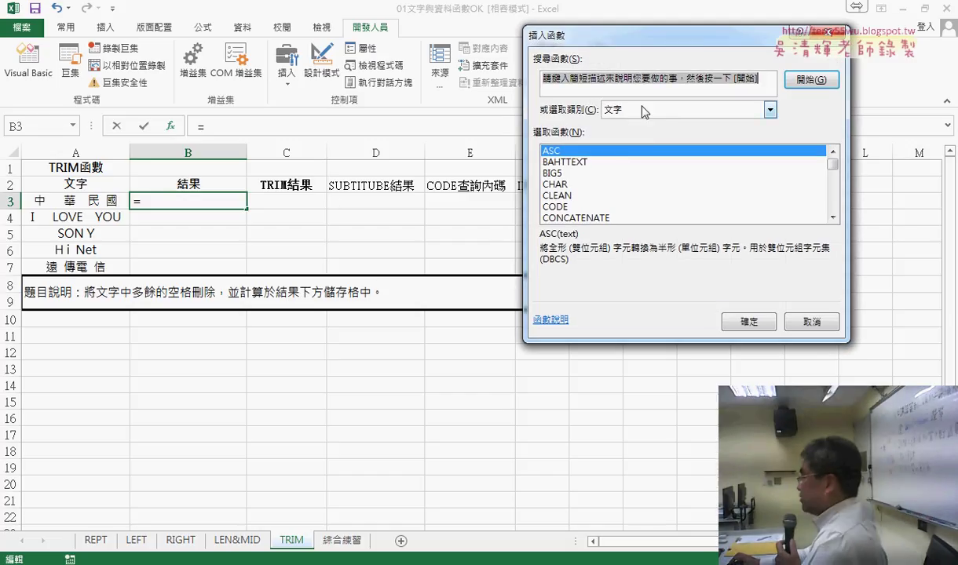
scroll(832, 174, "down", 1)
left_click_drag(832, 175, 832, 199)
left_click(577, 206)
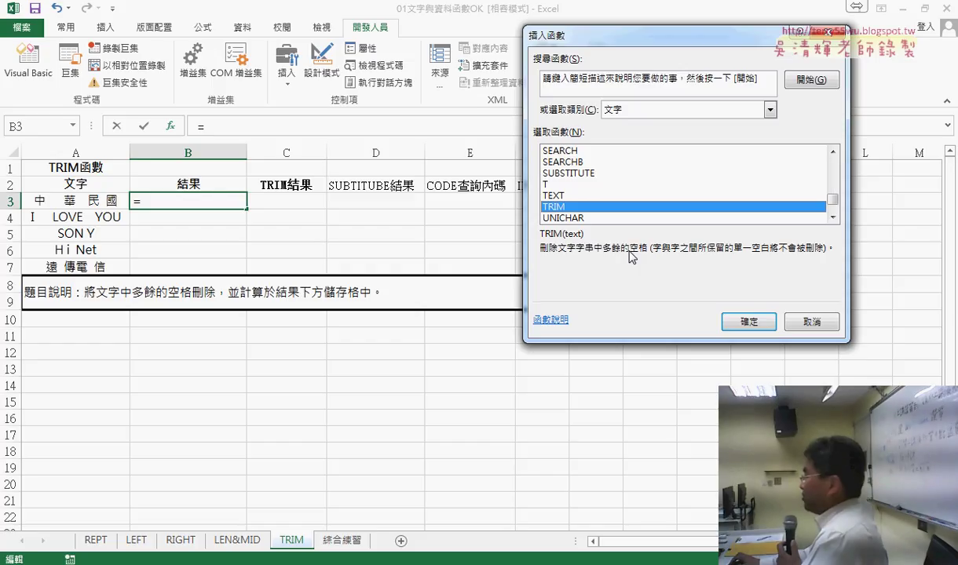
left_click(734, 320)
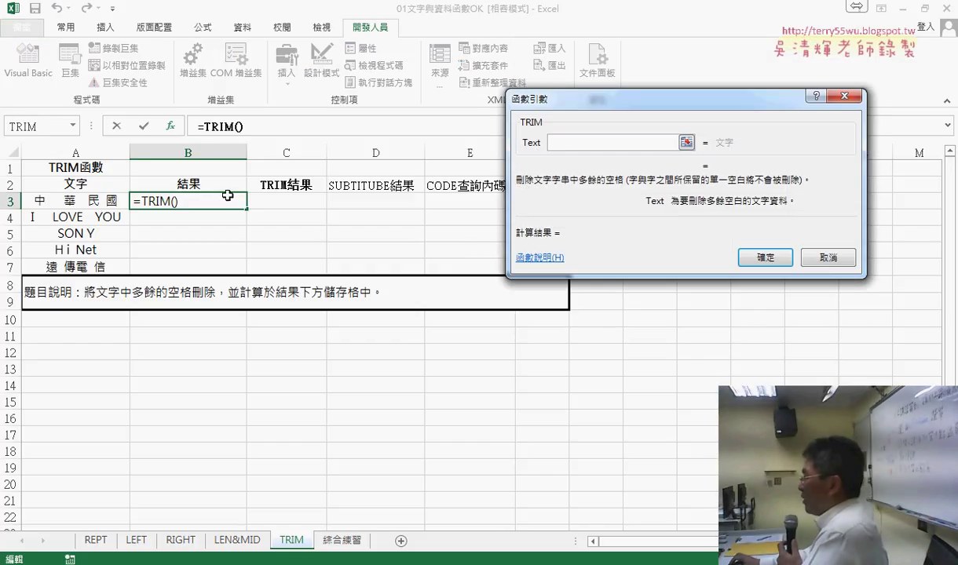
left_click(96, 198)
left_click(764, 258)
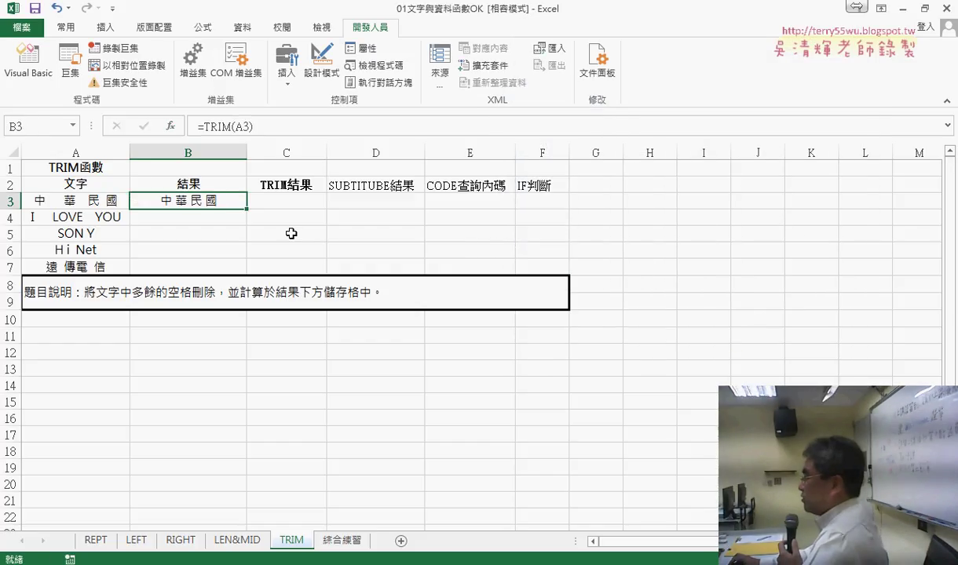
- Fill the TRIM formula down to B7 and check the formulas in B4 and B3
left_click_drag(246, 208, 248, 272)
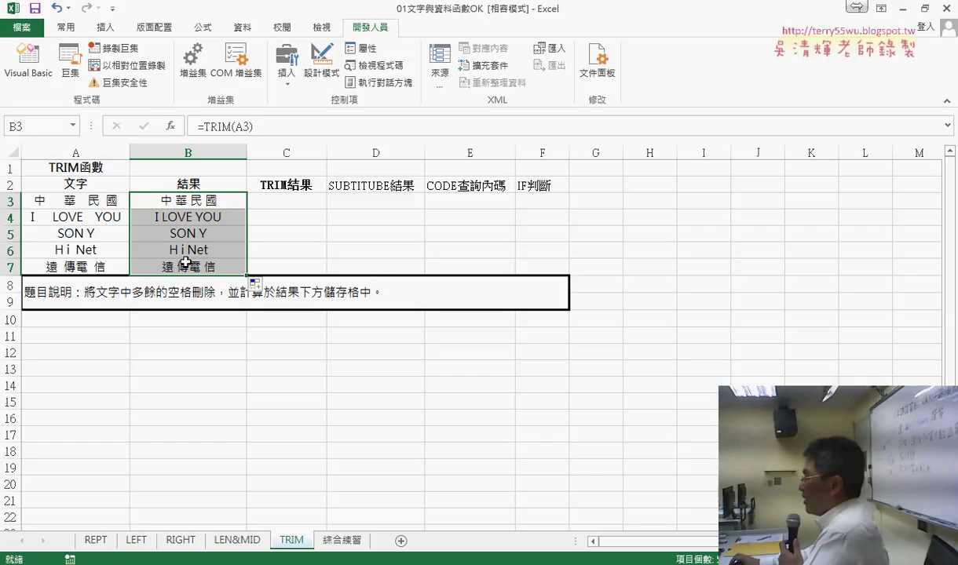
left_click(192, 220)
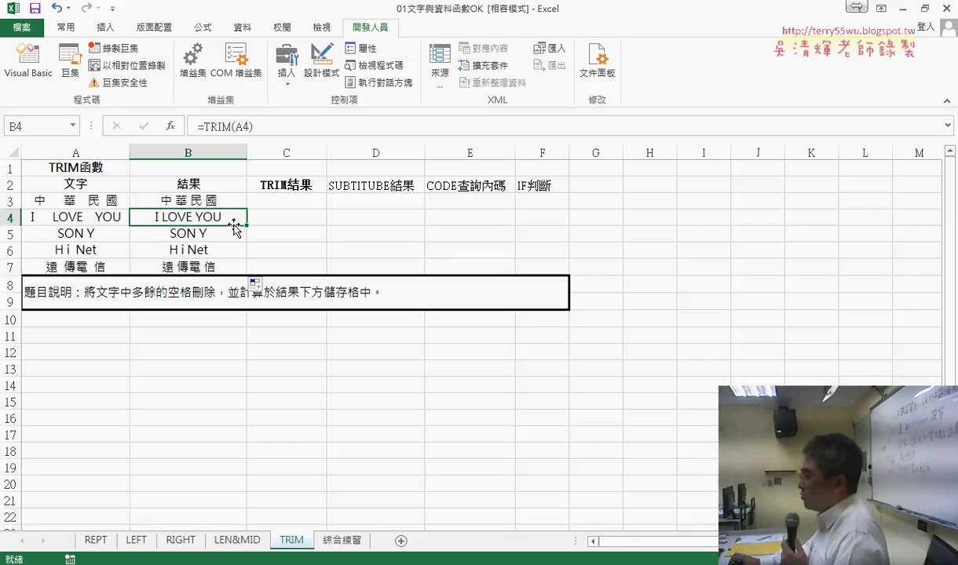
left_click(239, 203)
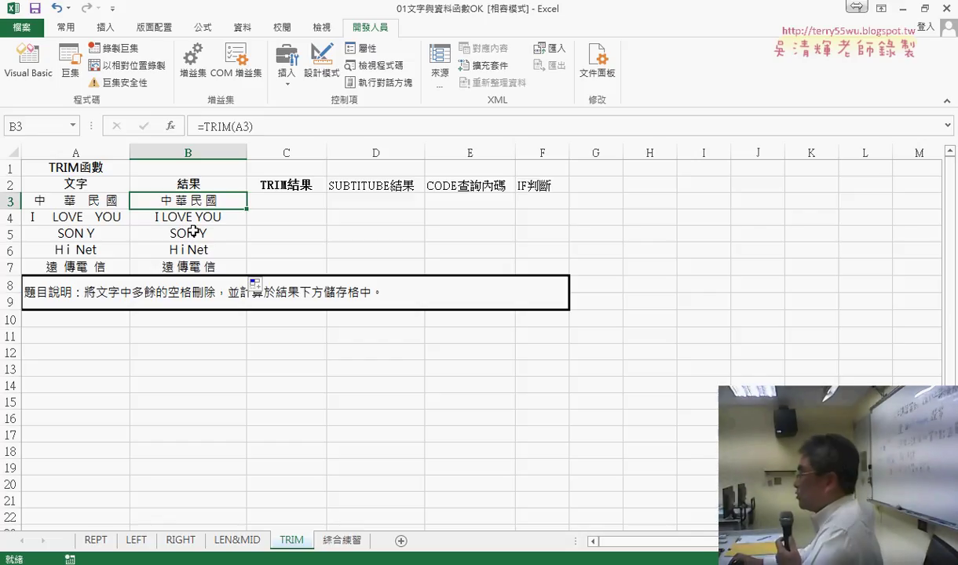
- Start a SUBSTITUTE function in D3 with A3 as its Text argument
left_click(408, 201)
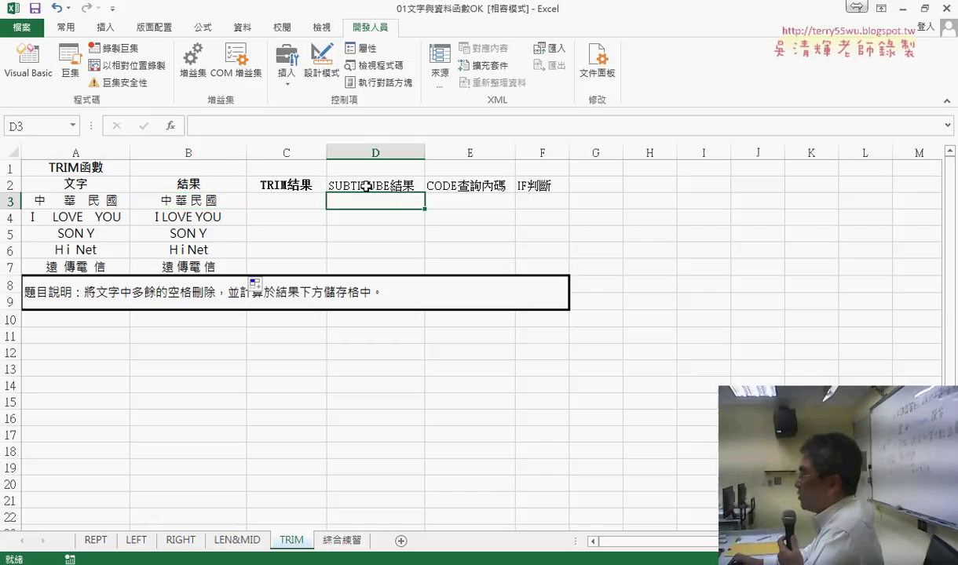
key("shift+F3")
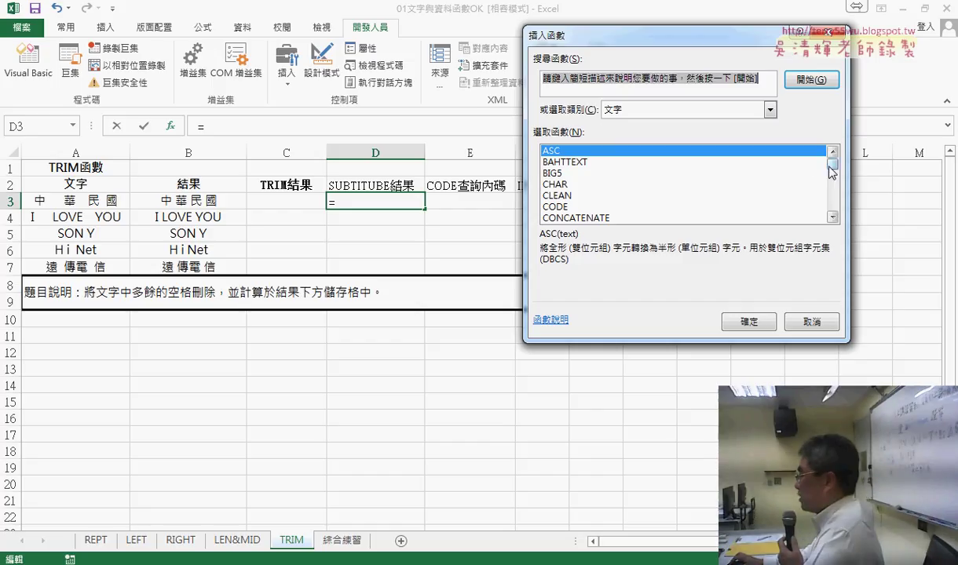
left_click_drag(832, 173, 831, 209)
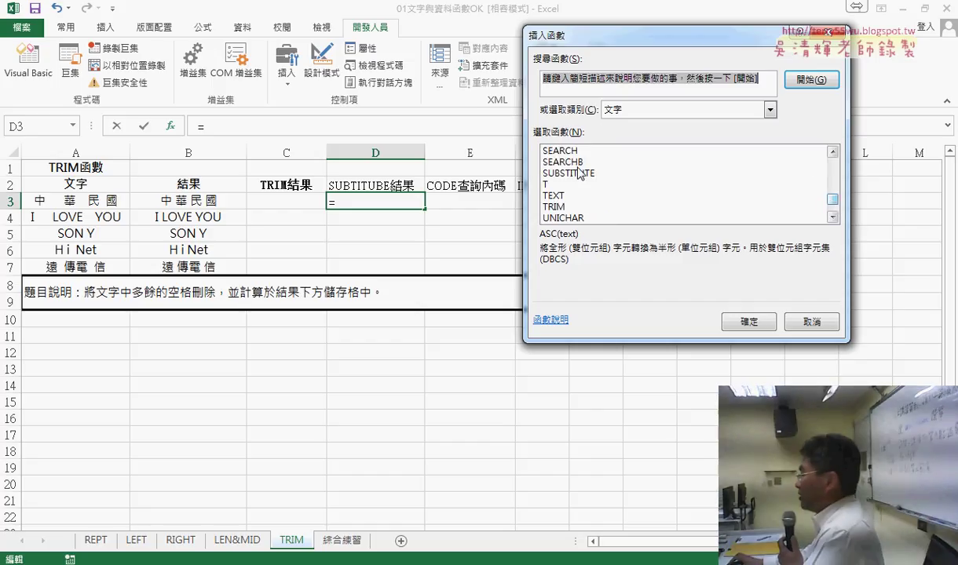
double_click(578, 173)
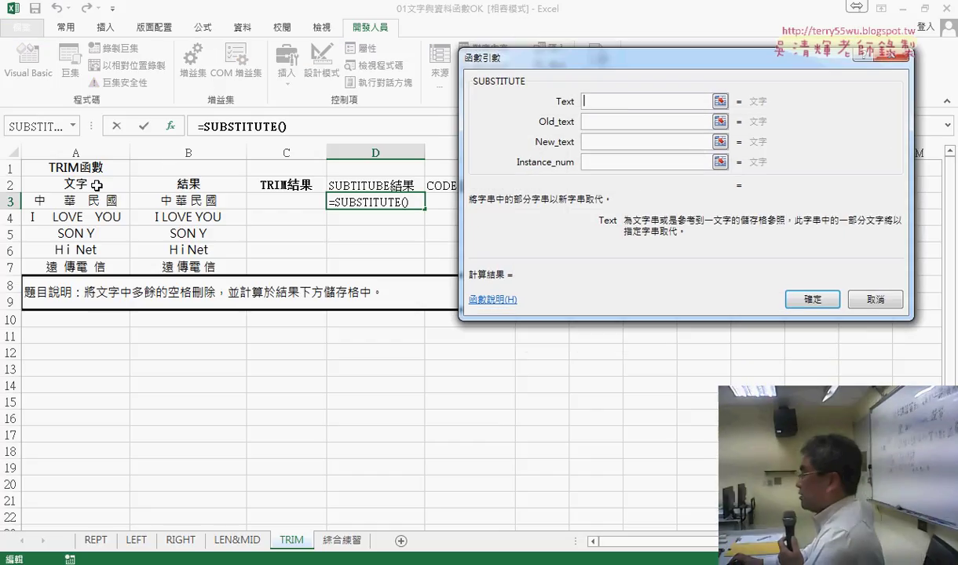
left_click(78, 200)
left_click(599, 122)
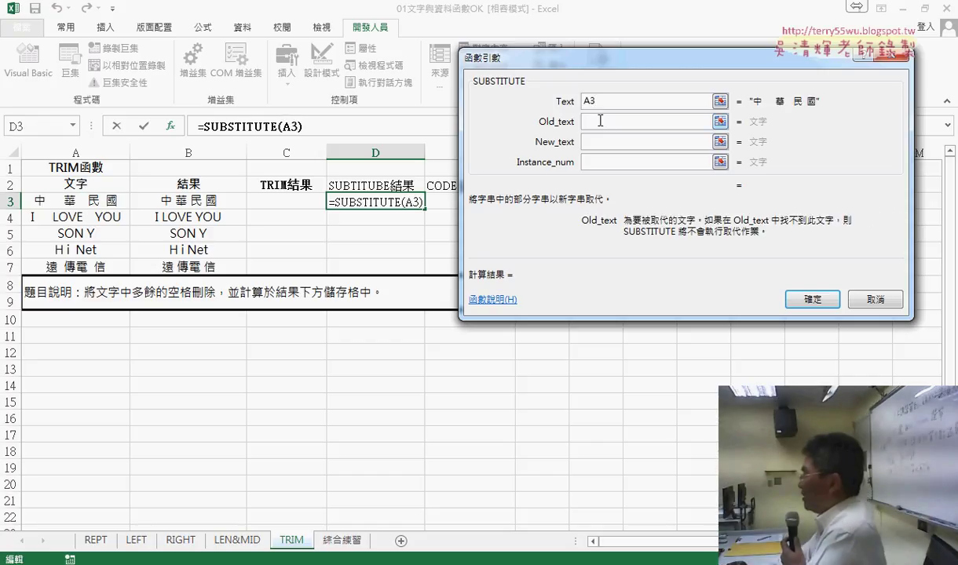
type("\"\"")
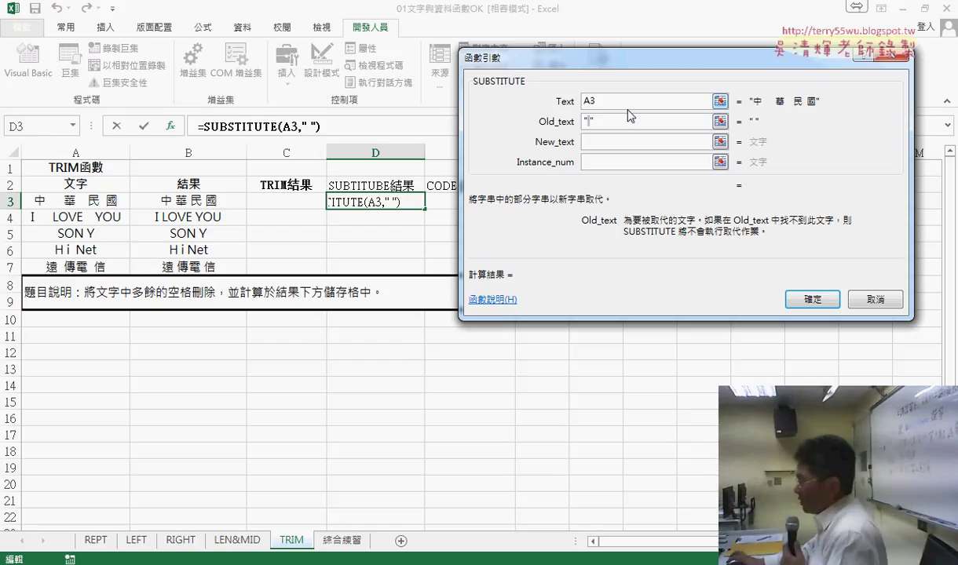
- Set SUBSTITUTE's Old_text to a single space " " and New_text to ""
left_click_drag(598, 119, 579, 118)
key("Delete")
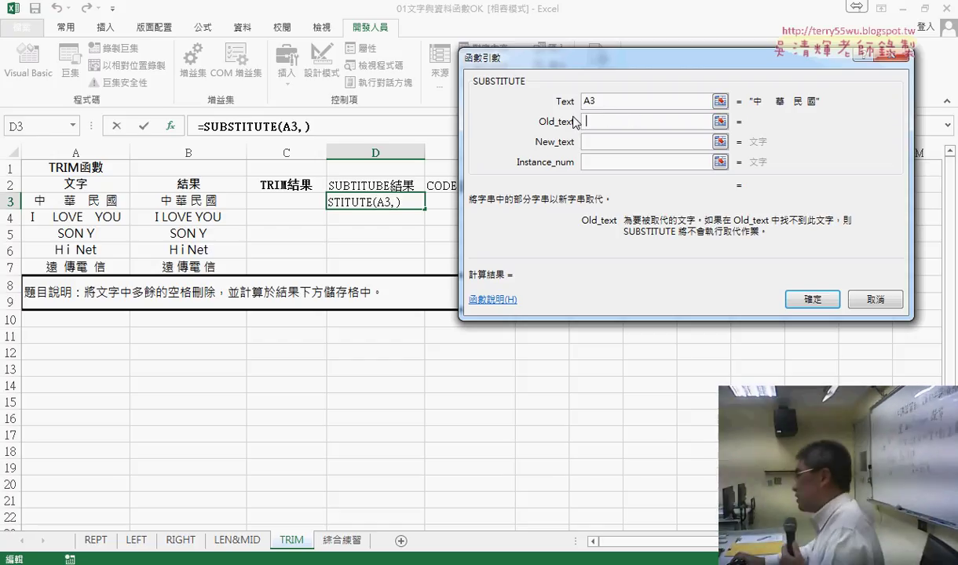
left_click(595, 142)
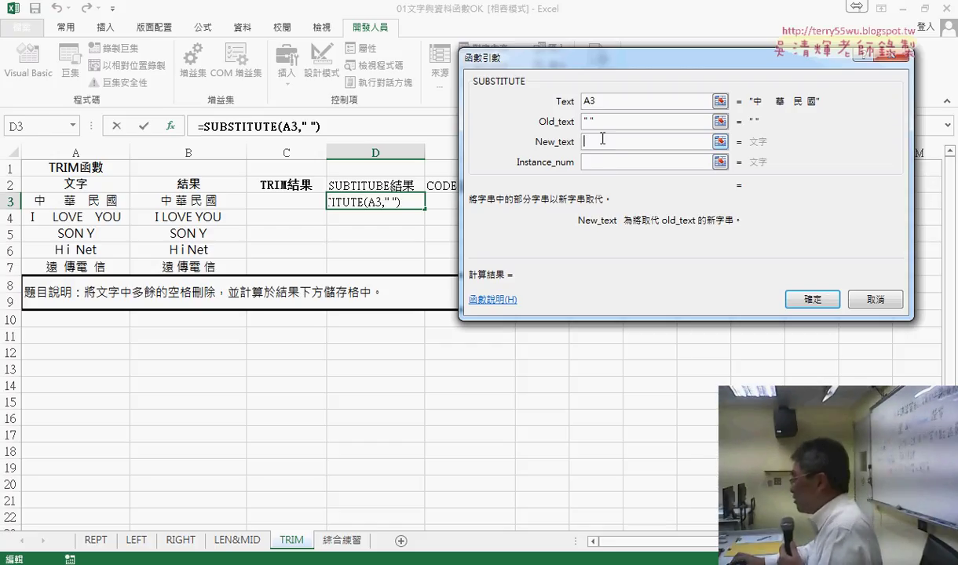
left_click(593, 124)
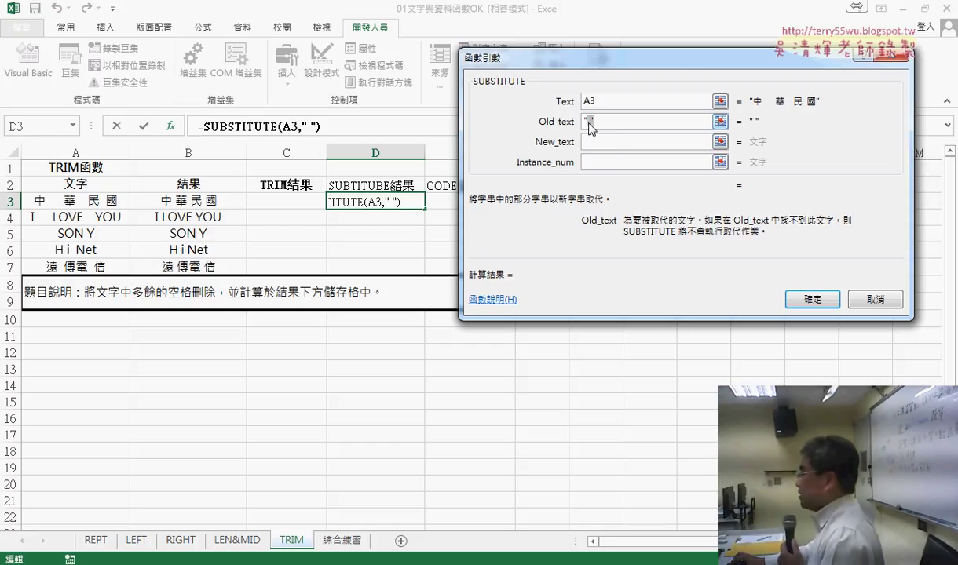
left_click(599, 142)
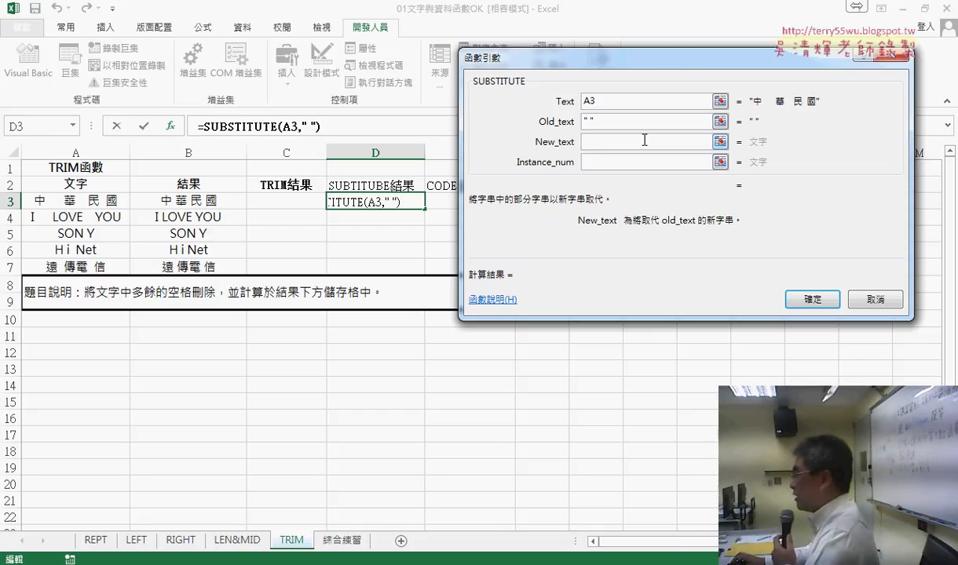
left_click(631, 165)
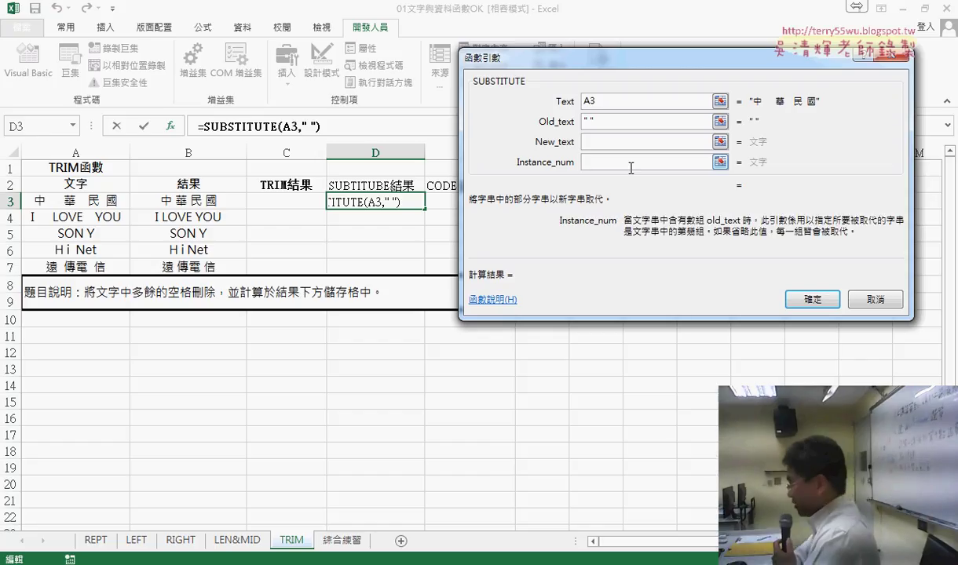
left_click(618, 143)
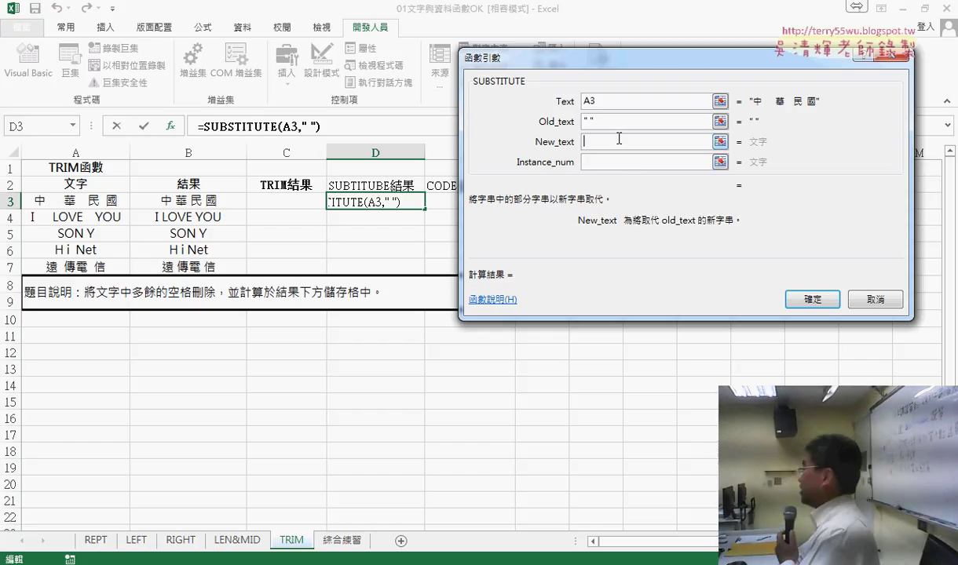
type("\"\"")
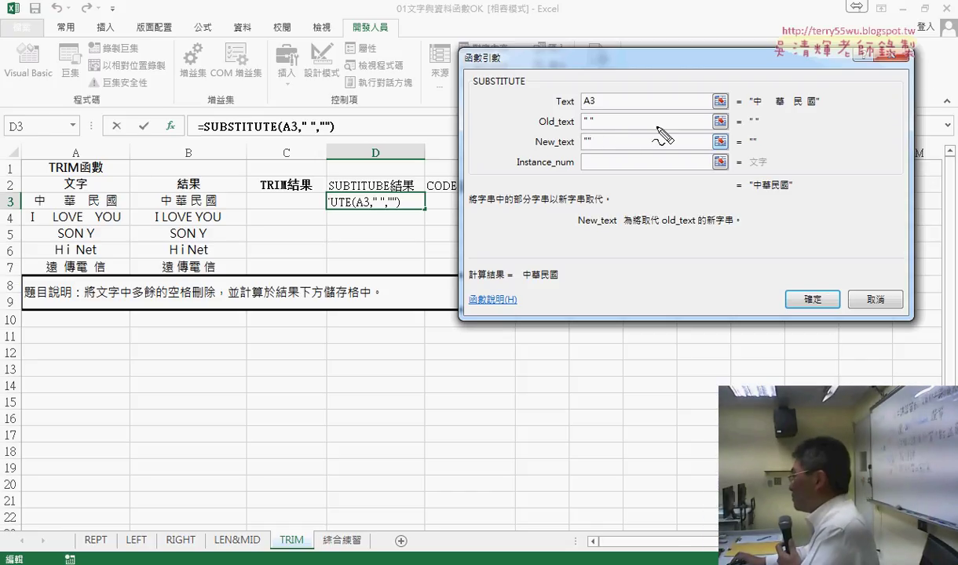
- Compare the spaced original with the 中華民國 preview, then confirm =SUBSTITUTE(A3," ","")
left_click_drag(752, 113, 816, 112)
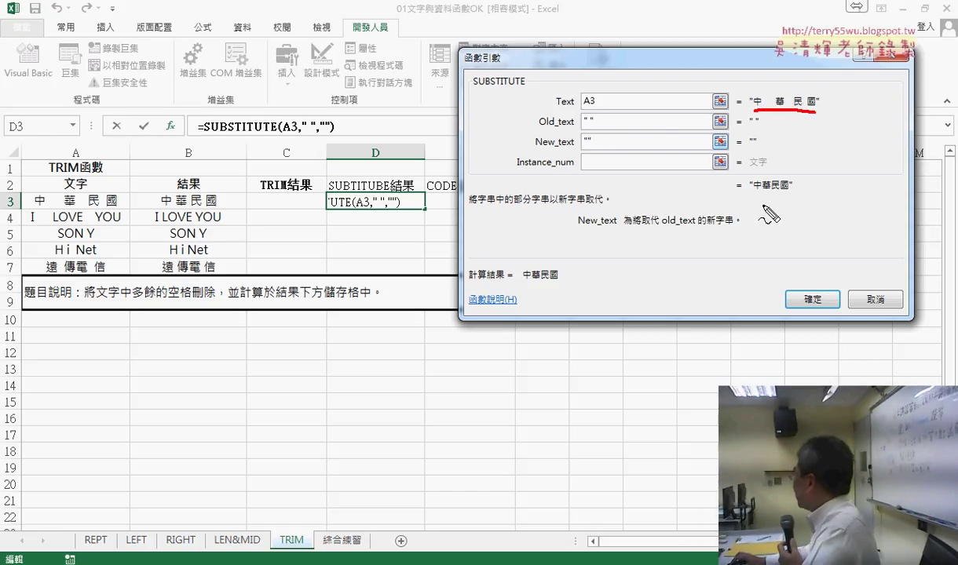
left_click_drag(757, 190, 788, 188)
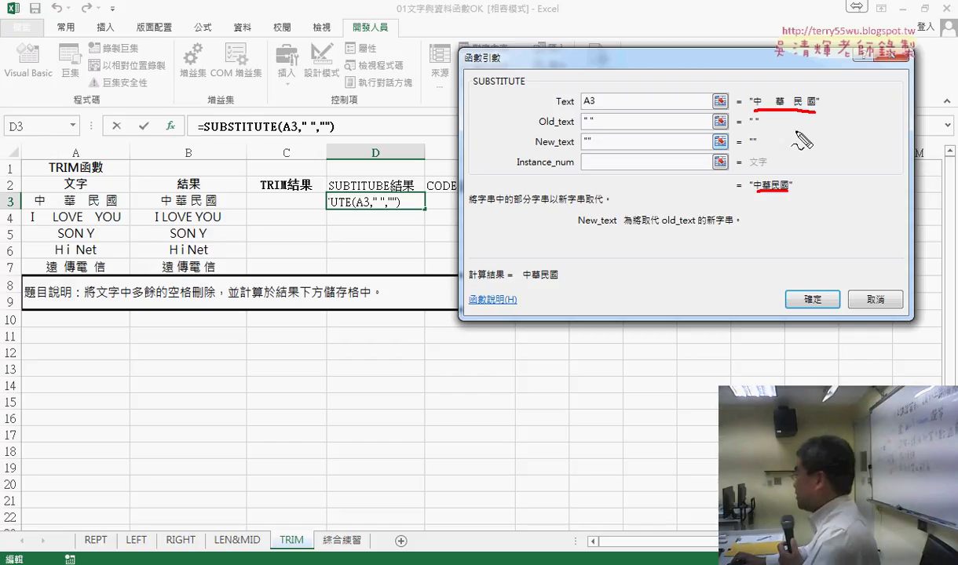
mouse_move(795, 113)
left_mouse_down()
mouse_move(776, 186)
mouse_move(803, 169)
left_mouse_up()
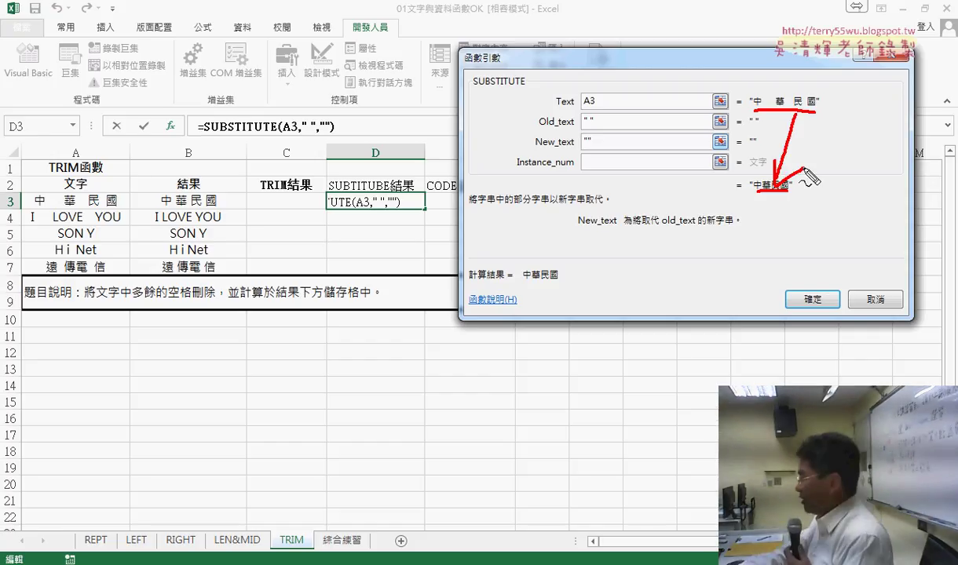
key("Escape")
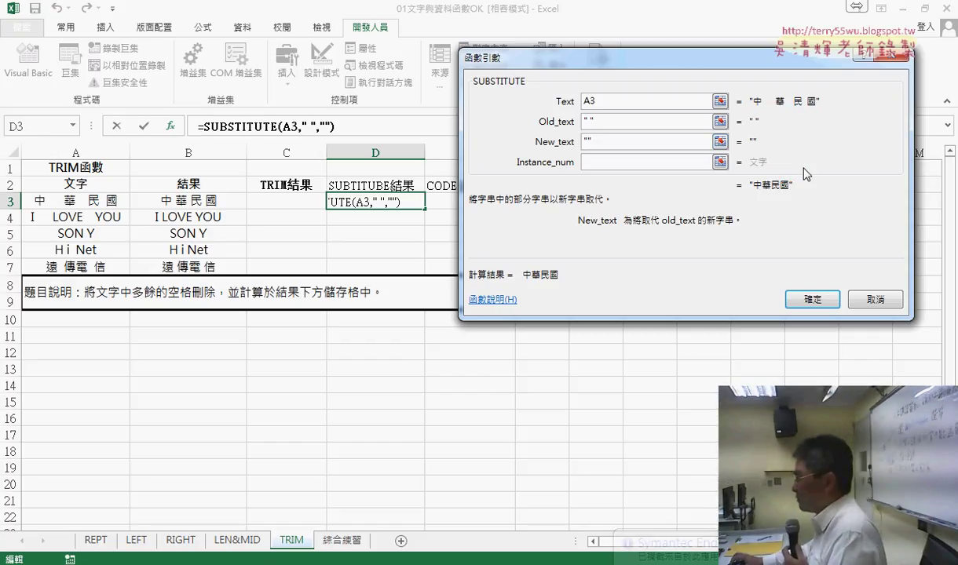
left_click(808, 299)
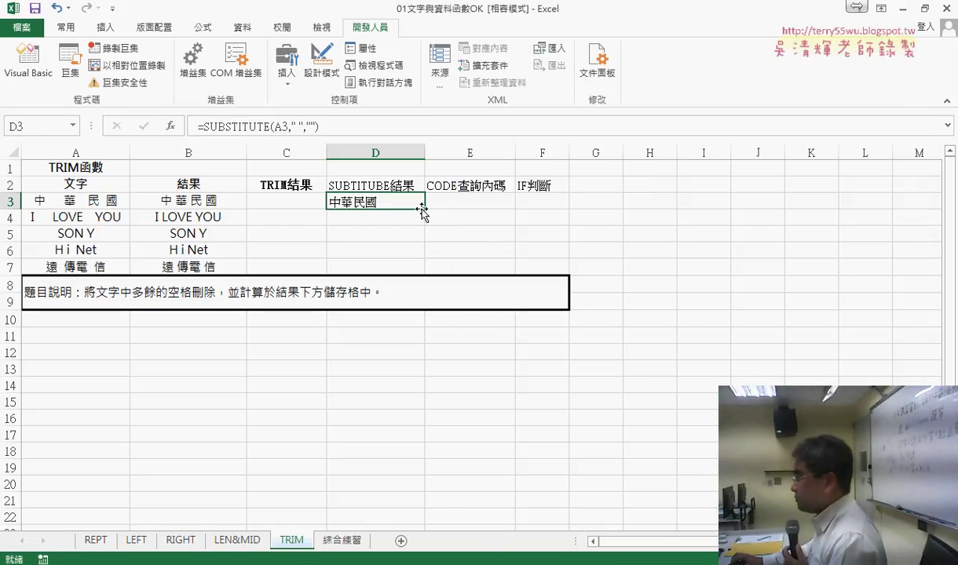
- Copy the SUBSTITUTE formula down to D7 and check that D7 refers to A7
left_click_drag(424, 209, 425, 270)
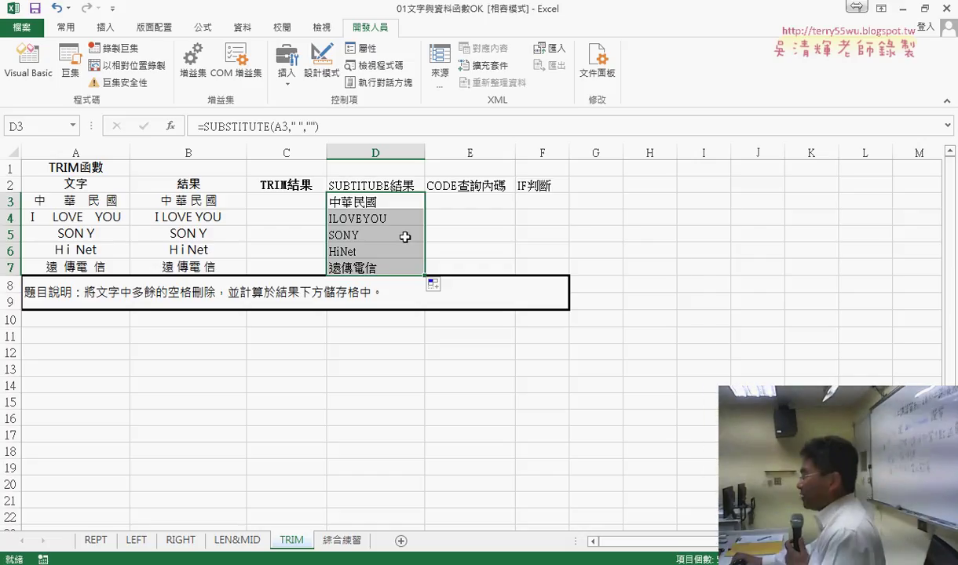
left_click(371, 202)
left_click(366, 270)
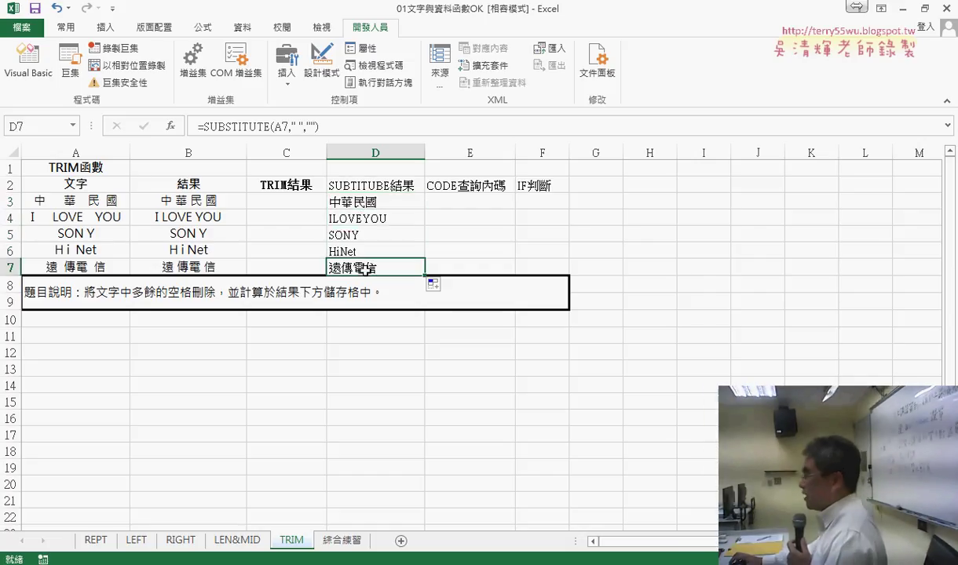
left_click_drag(375, 217, 370, 248)
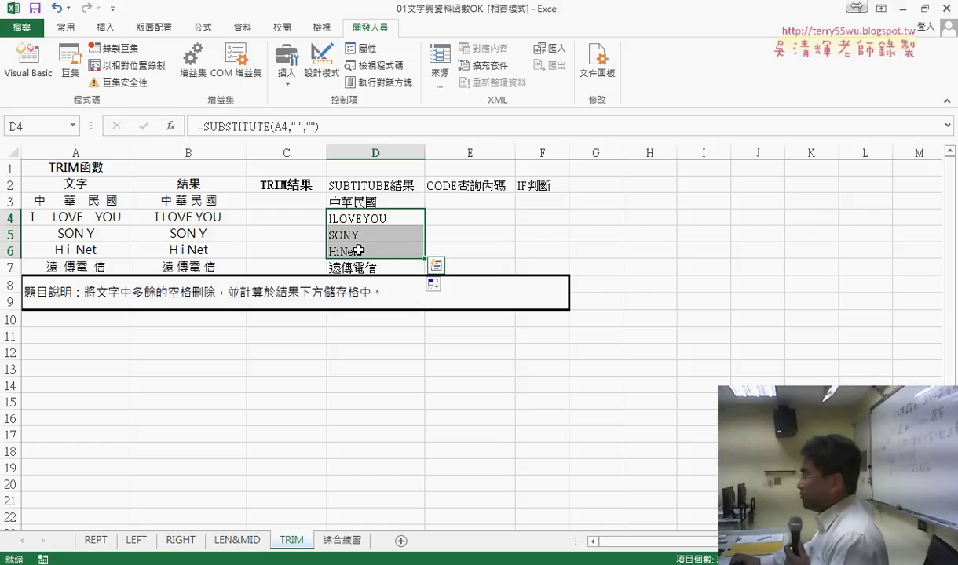
left_click(210, 201)
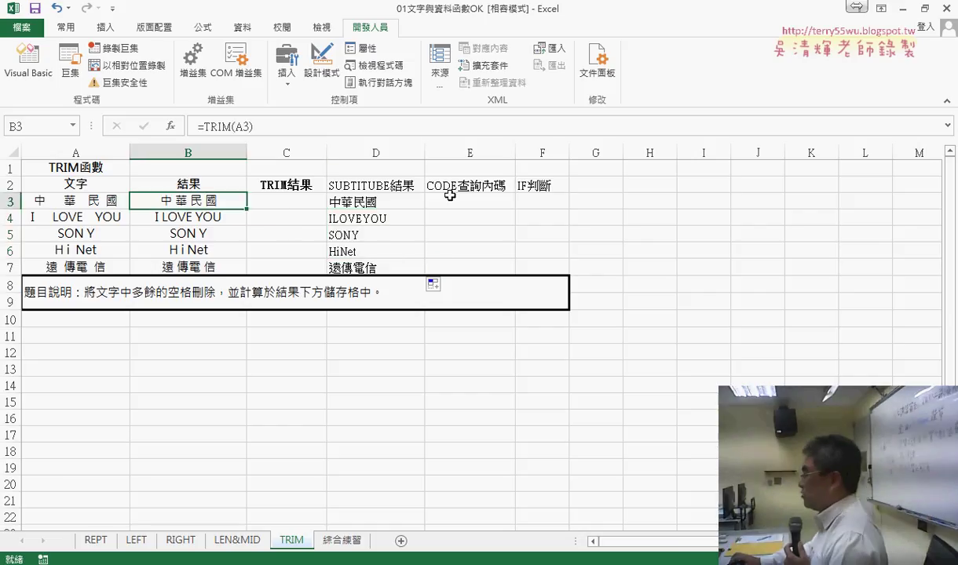
- Widen column F and review the D3 and D4 formulas and the C2, D2 headers
left_click(542, 201)
left_click_drag(570, 152, 649, 152)
left_click(361, 202)
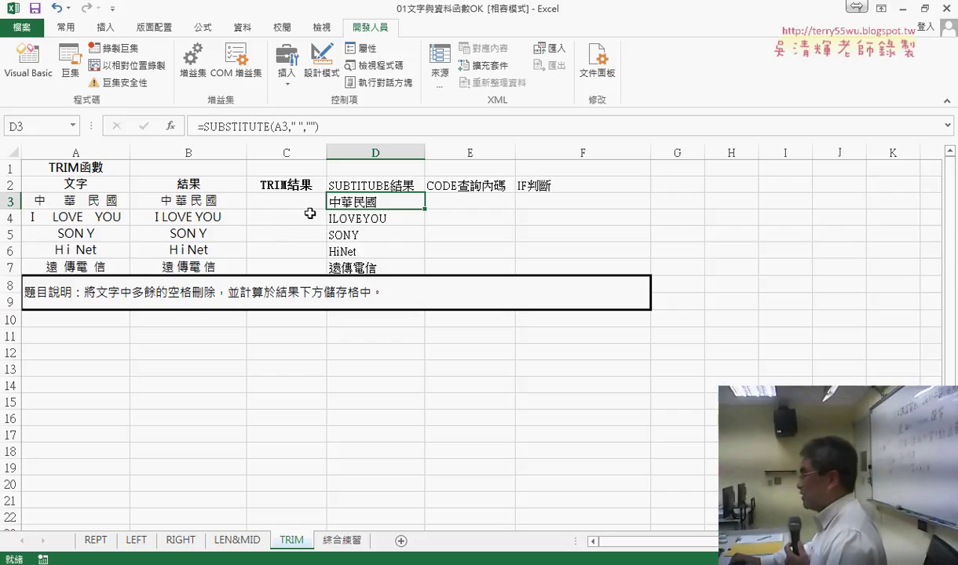
left_click(369, 183)
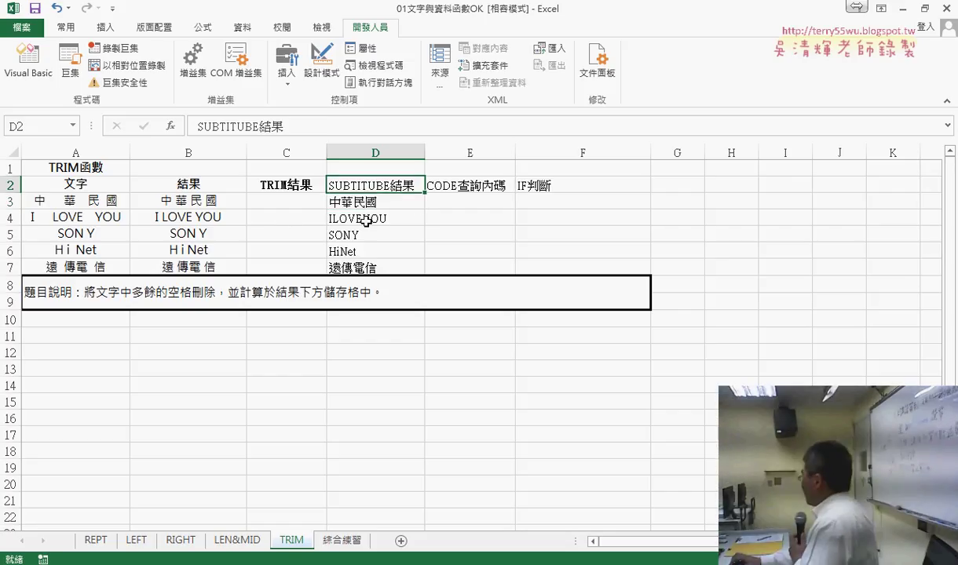
left_click(366, 216)
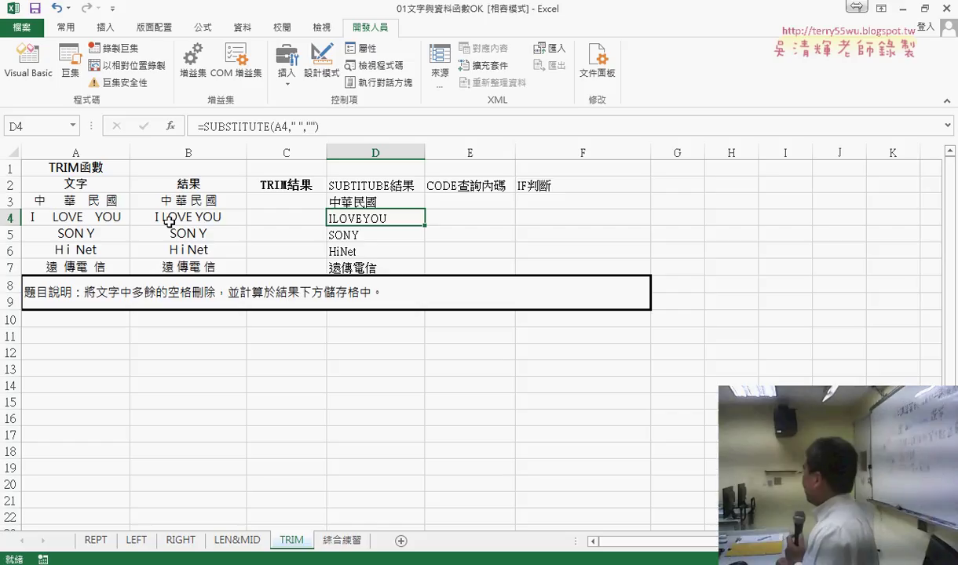
left_click(286, 183)
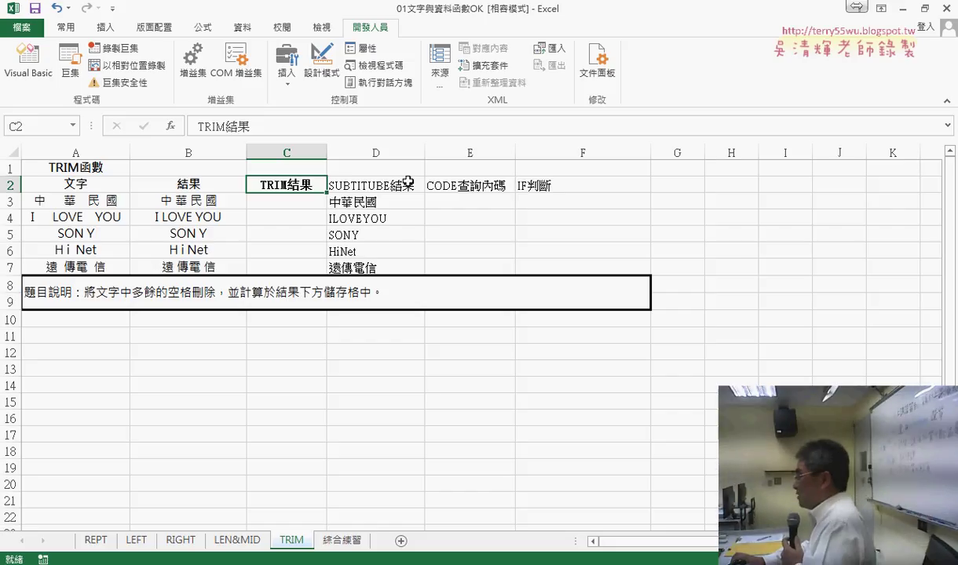
left_click(454, 197)
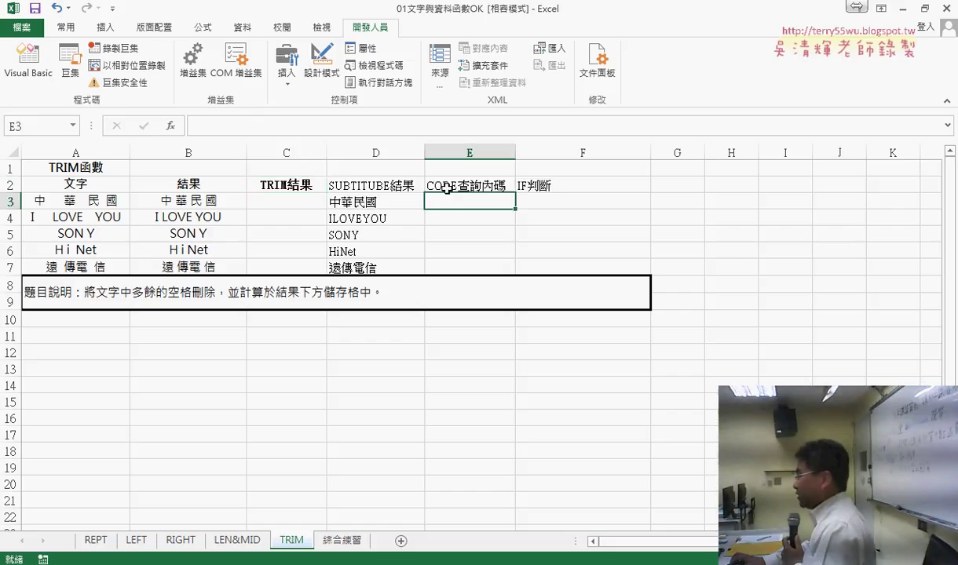
- Enter =CODE(D3) in E3, fill it to E7 (42148, 73, 83, 72, 48055), then switch to Google Docs
left_click(170, 126)
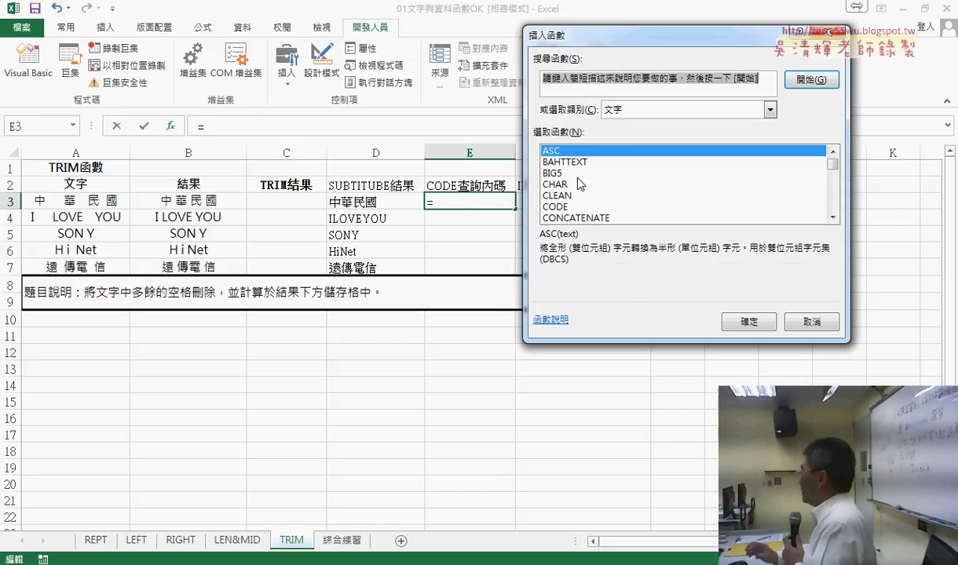
left_click(565, 207)
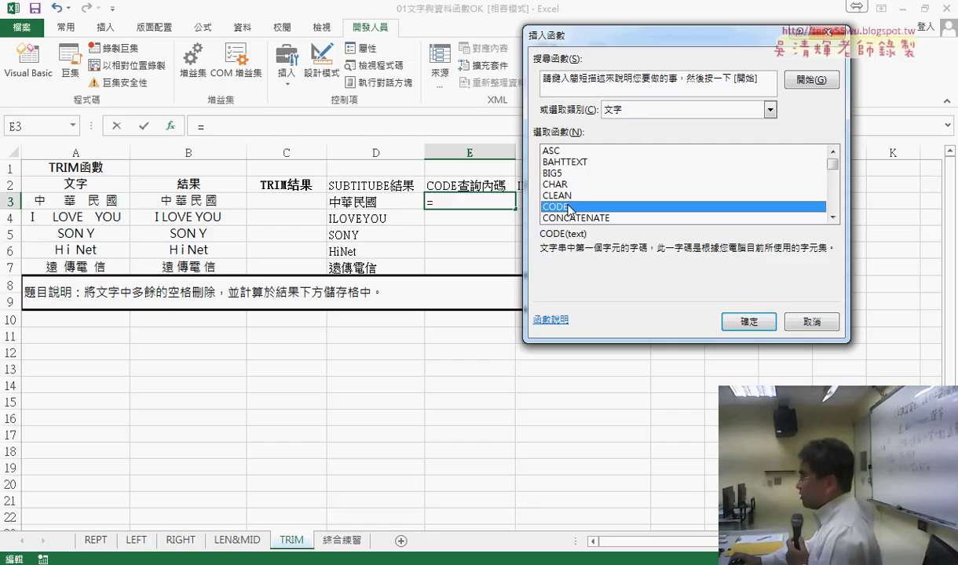
left_click(748, 322)
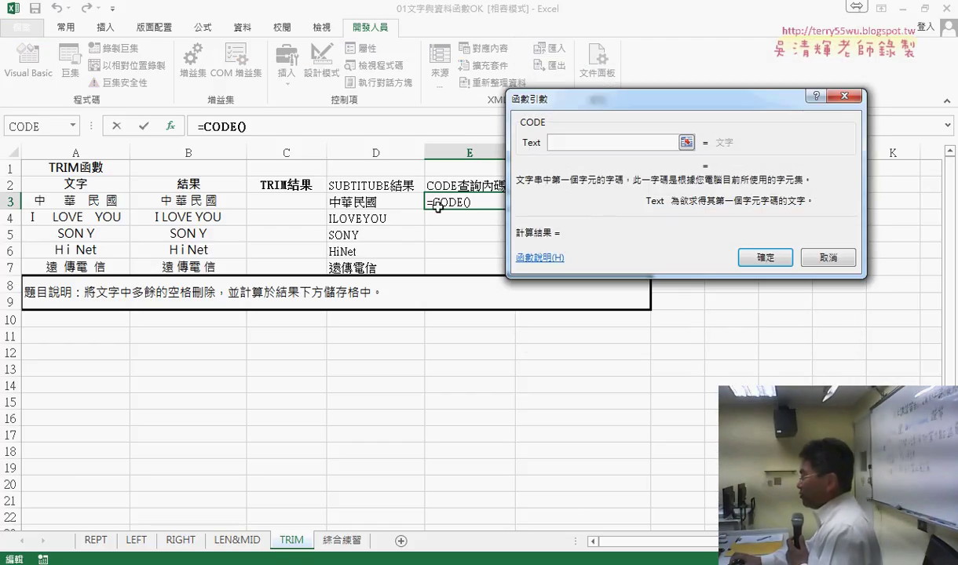
left_click(362, 200)
left_click(744, 262)
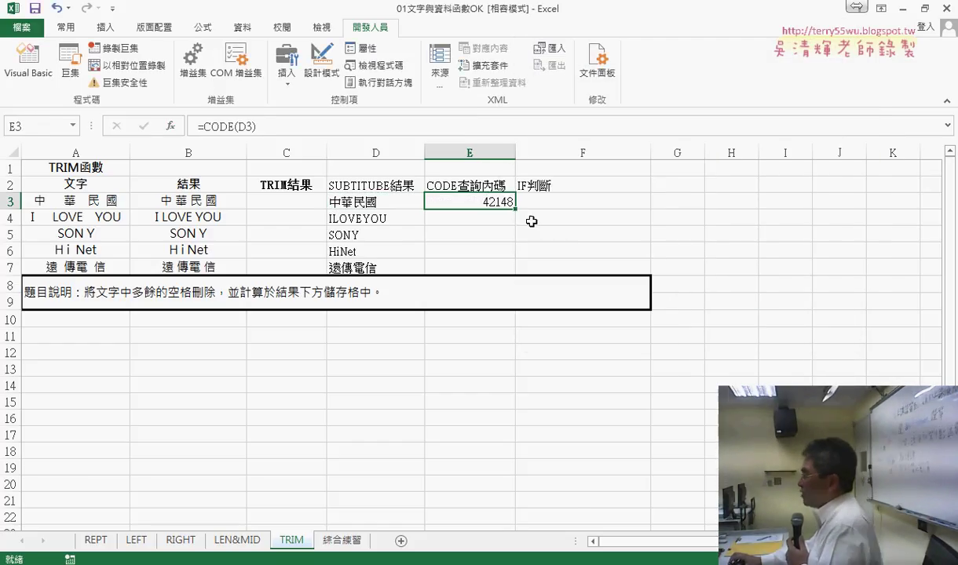
left_click_drag(515, 208, 510, 267)
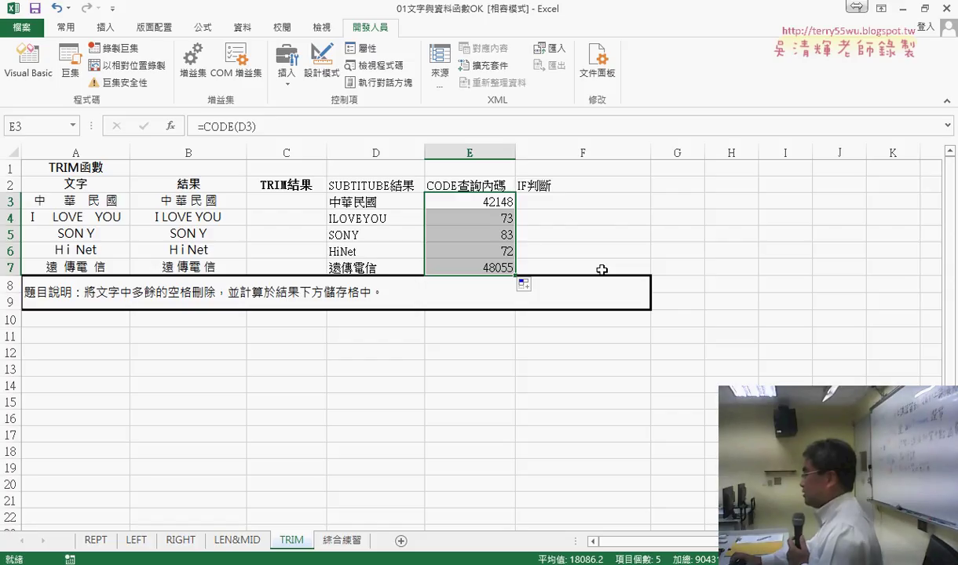
left_click(497, 202)
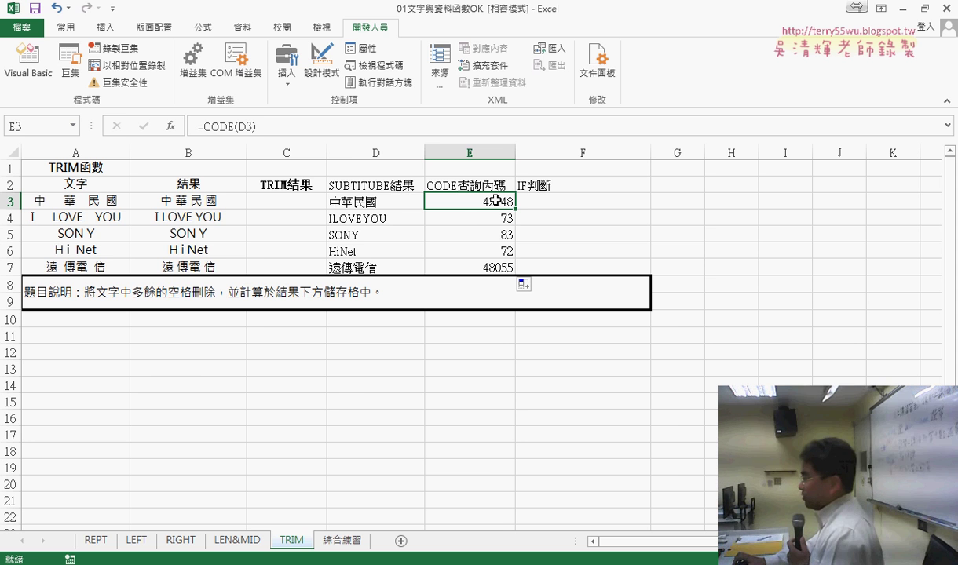
key("alt+Tab")
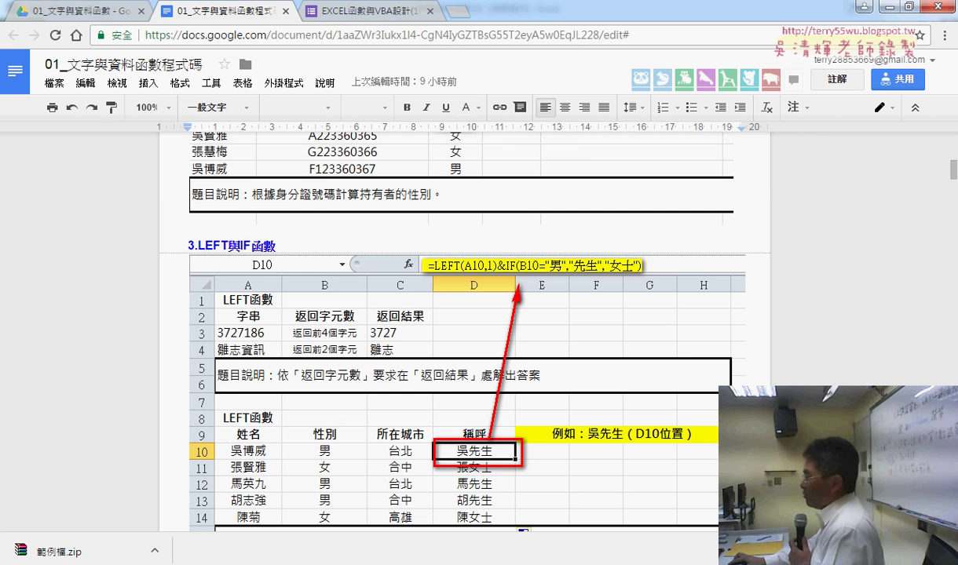
- Scroll to the ASCII code table for codes 0–127, then return to Excel
scroll(419, 416, "up", 3)
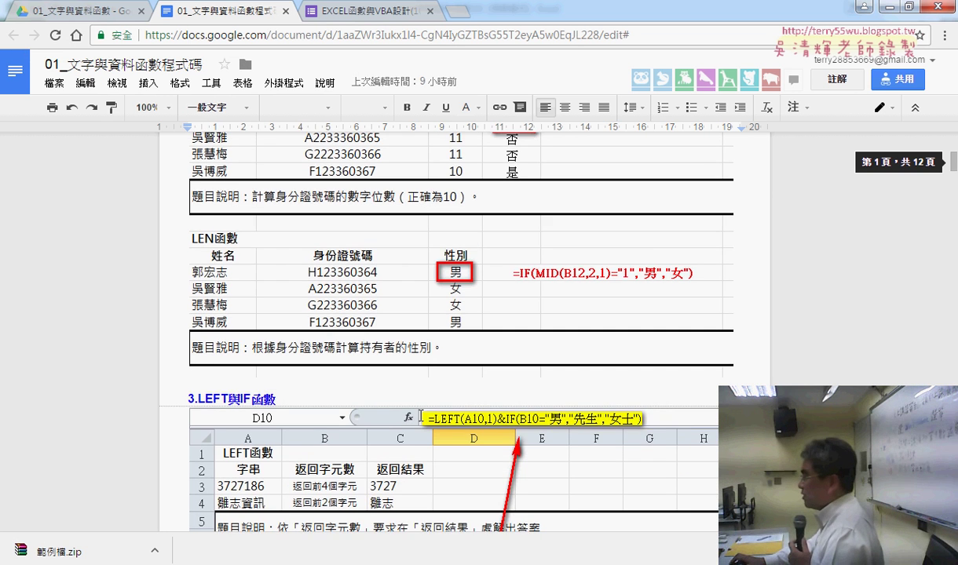
scroll(420, 415, "up", 3)
scroll(420, 416, "down", 10)
scroll(420, 415, "down", 10)
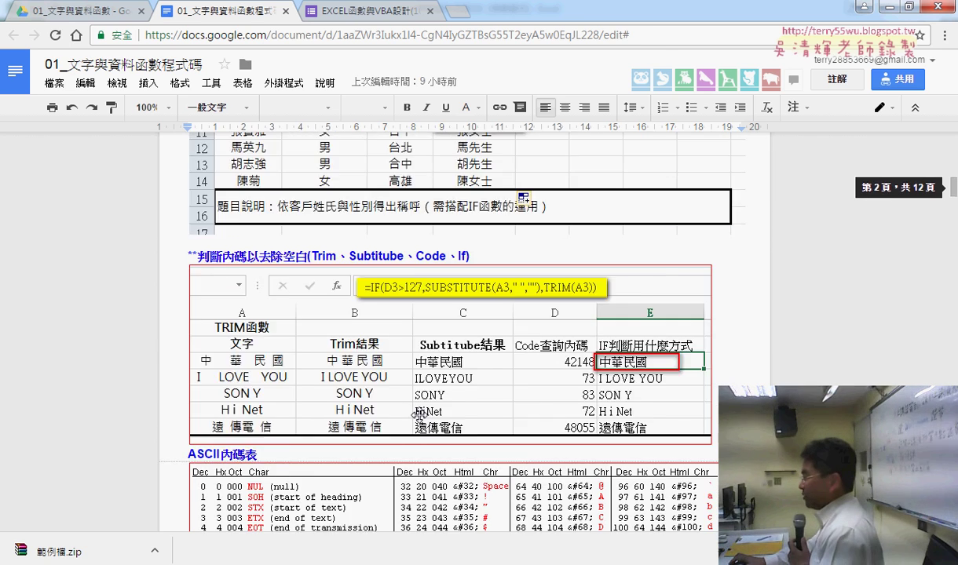
scroll(420, 415, "down", 5)
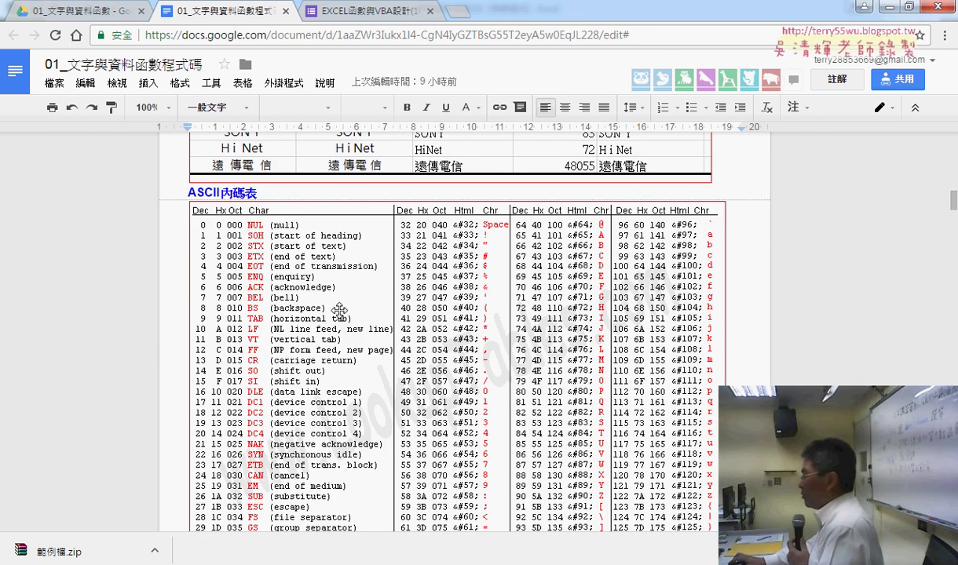
left_click(335, 283)
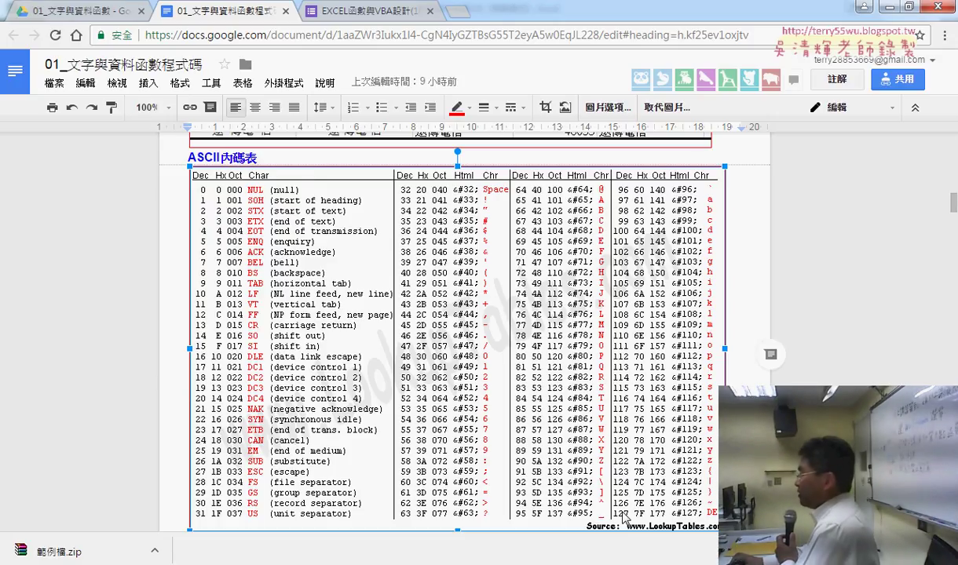
key("alt+Tab")
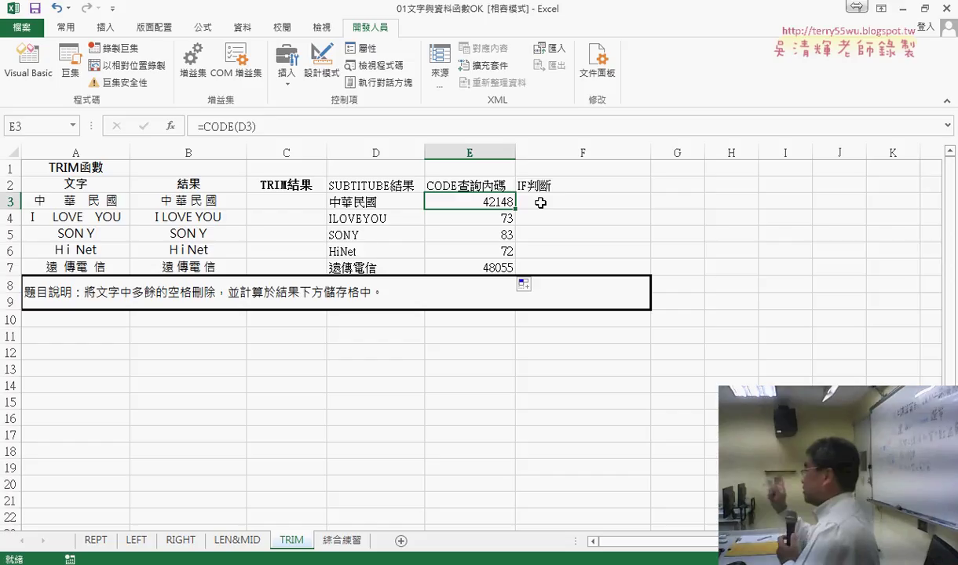
left_click(540, 203)
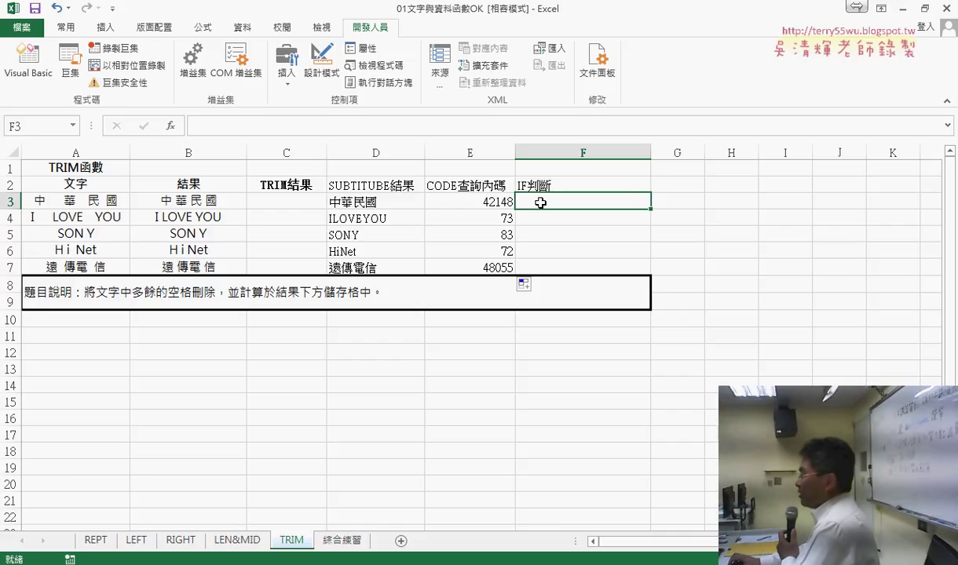
left_click(170, 125)
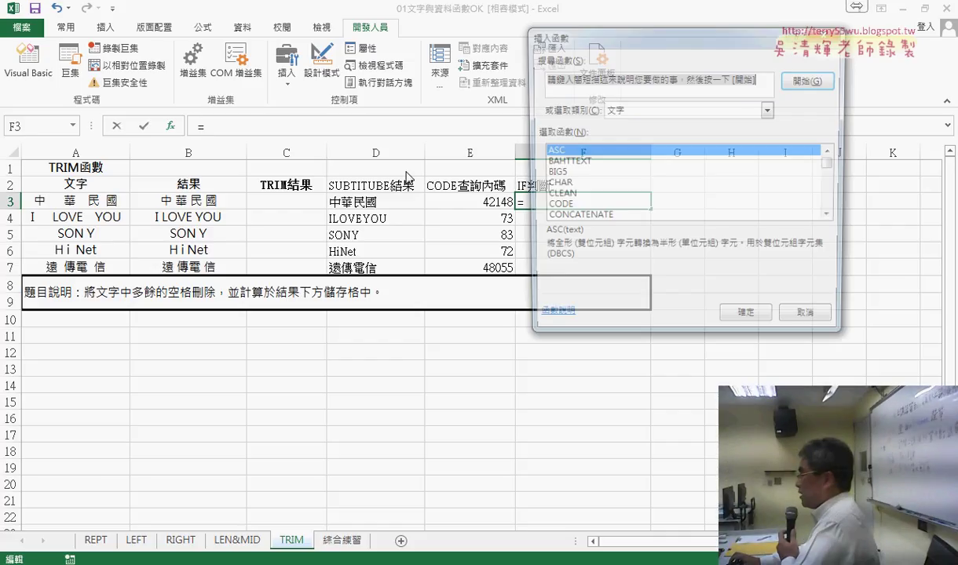
left_click(609, 110)
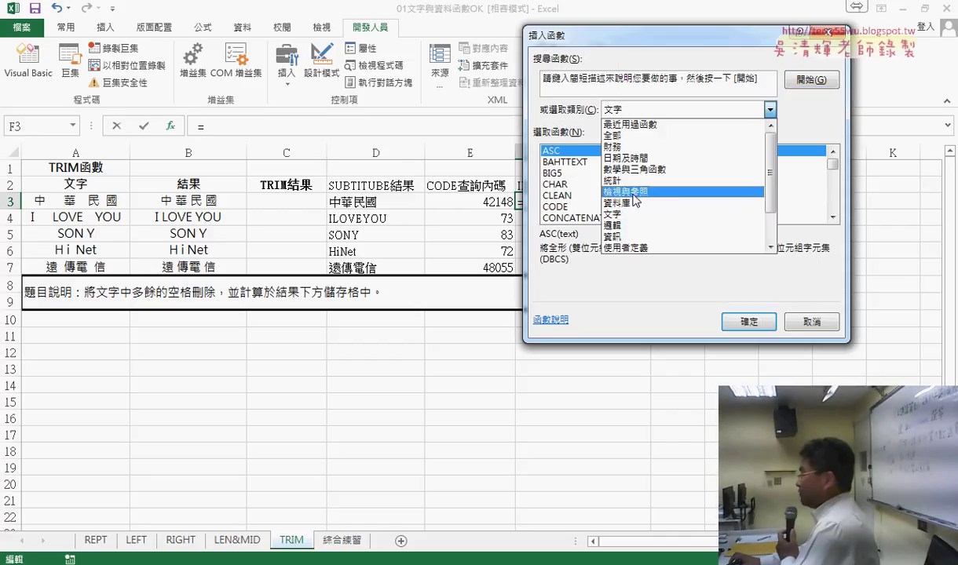
left_click(620, 225)
double_click(553, 173)
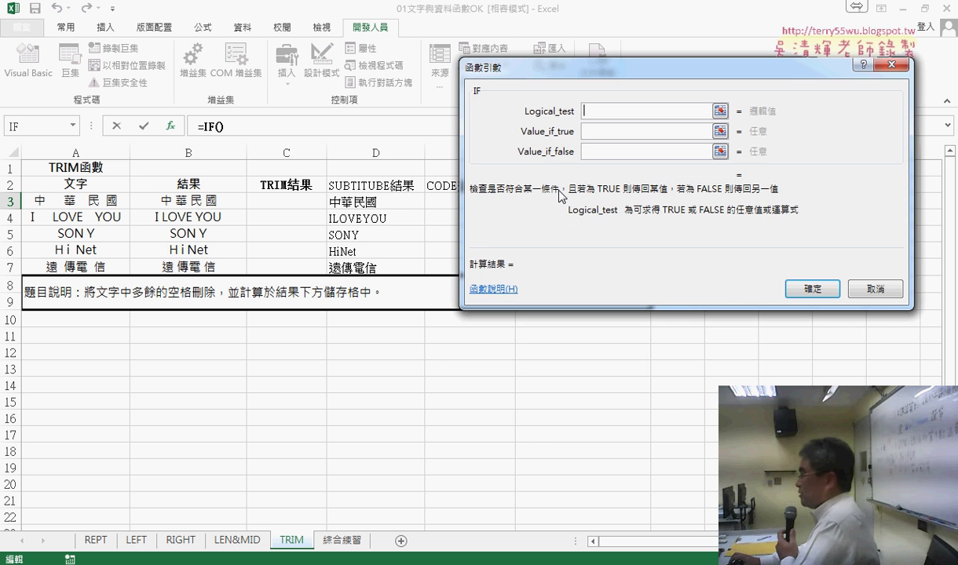
left_click_drag(597, 69, 510, 252)
left_click(469, 201)
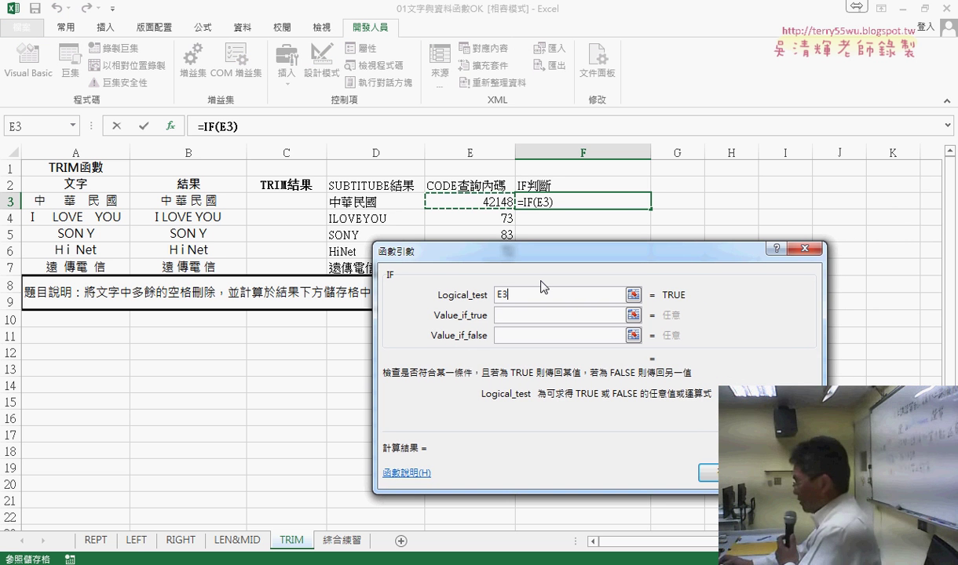
type(">1")
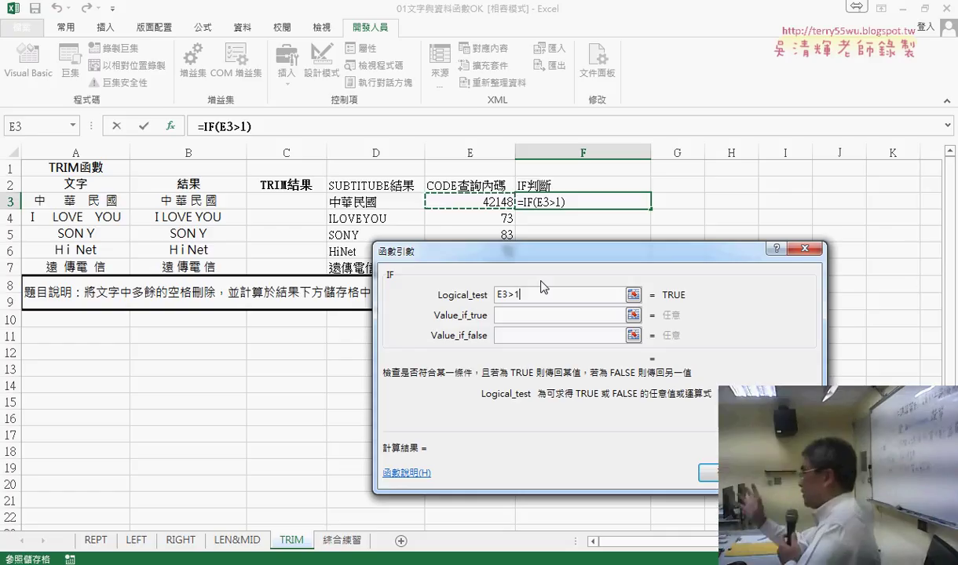
type("27")
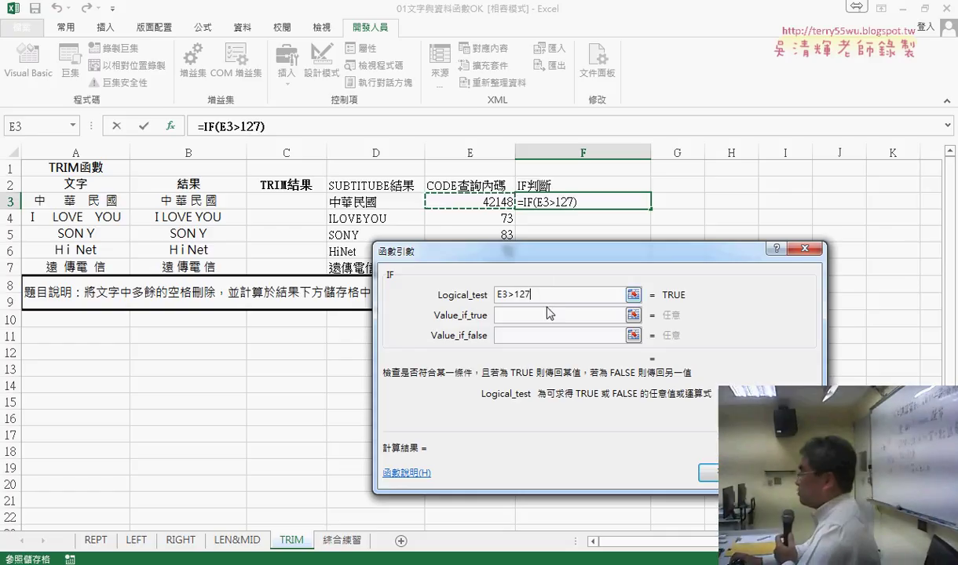
left_click(620, 322)
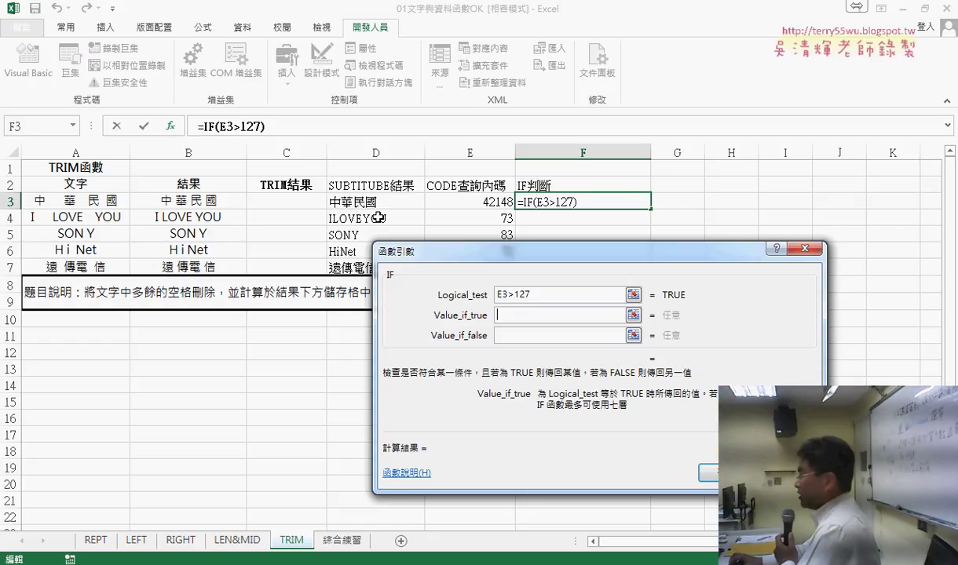
key("Escape")
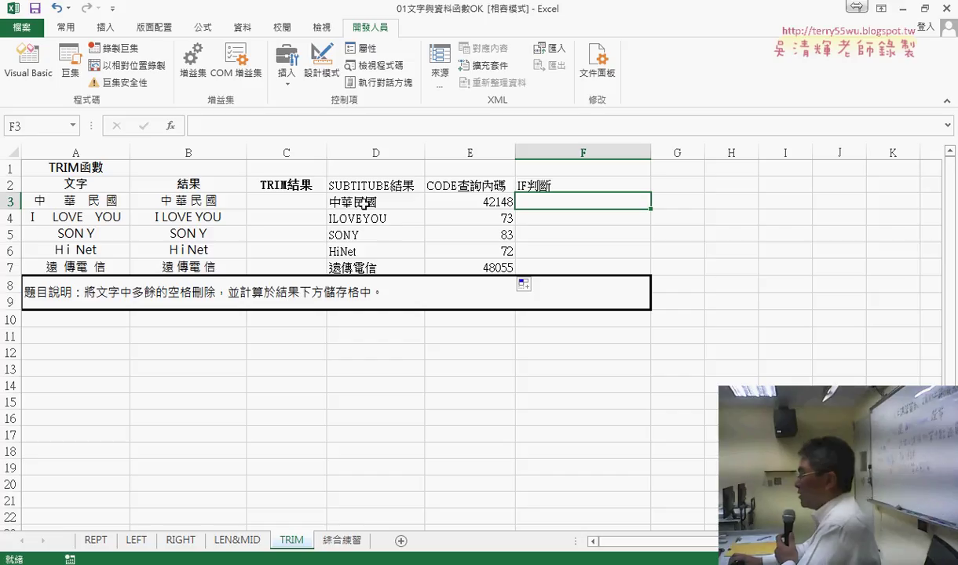
- Copy the SUBSTITUTE(A3," ","") text from D3's formula without changing D3
left_click(345, 198)
left_click_drag(324, 125, 220, 127)
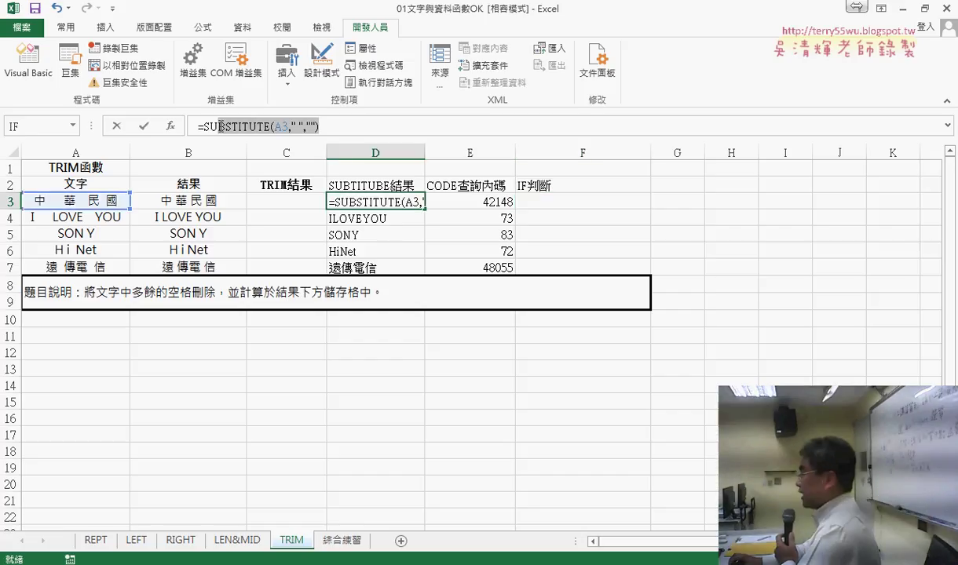
right_click(196, 128)
left_click(234, 154)
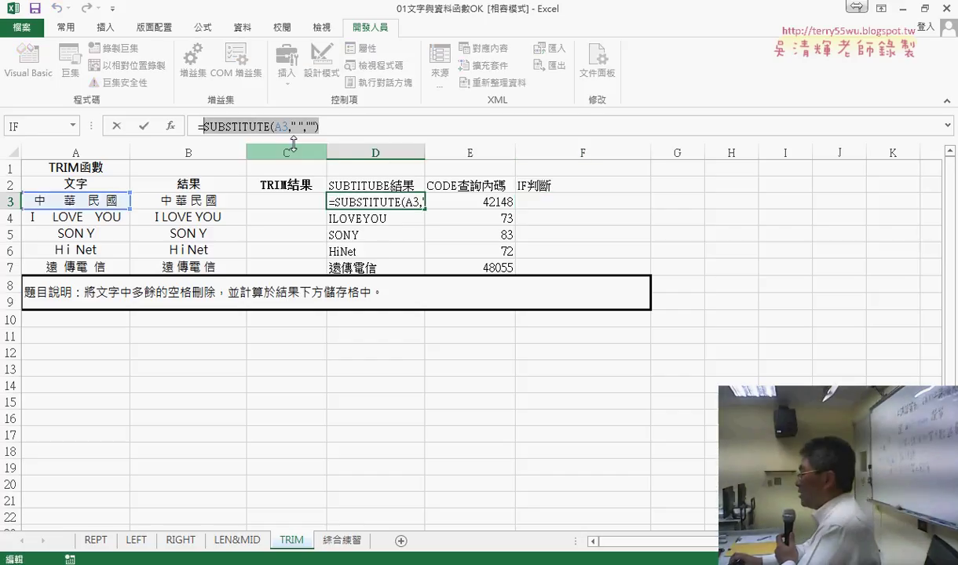
left_click(115, 132)
- Start an IF in F3 with condition E3>127 and the pasted SUBSTITUTE as true value
left_click(543, 202)
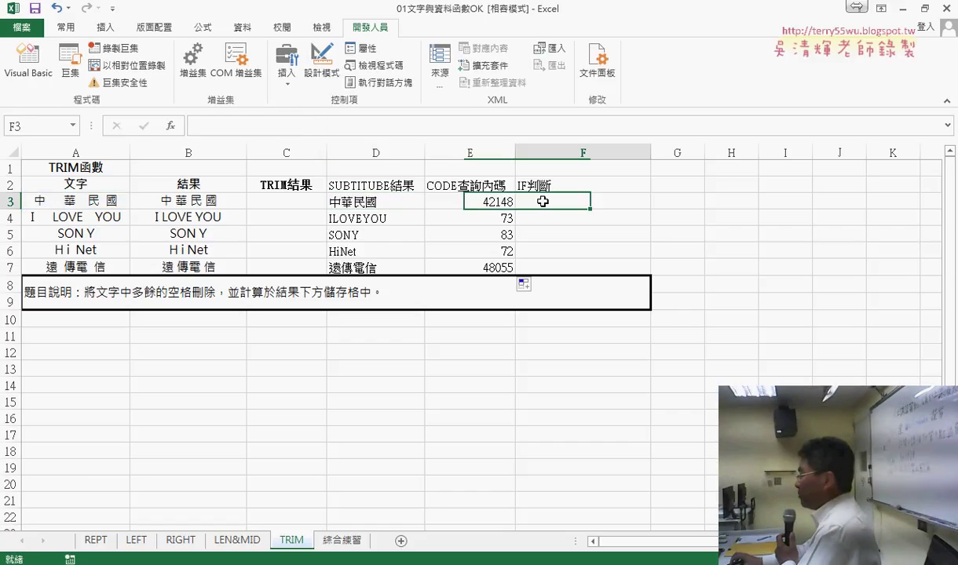
left_click(171, 126)
double_click(464, 356)
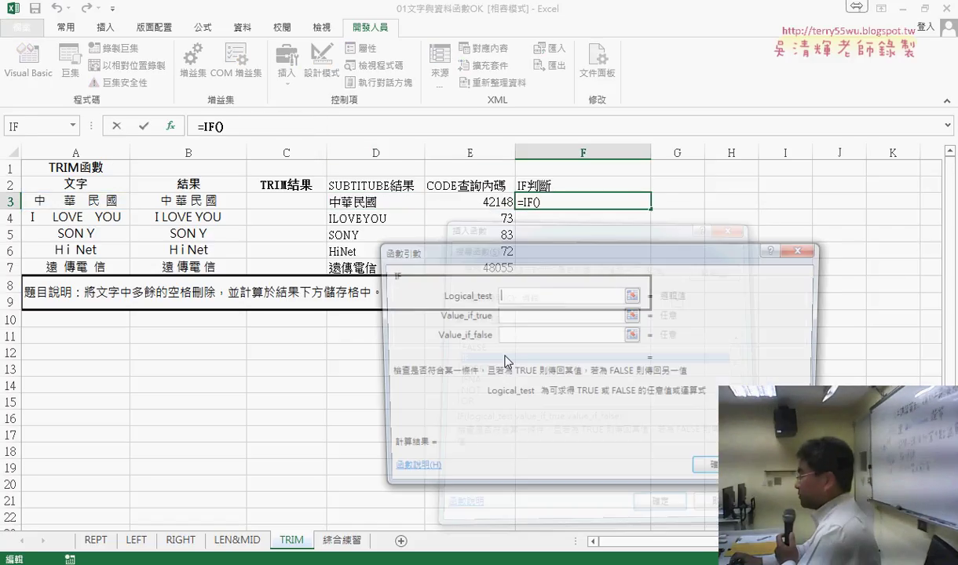
left_click(496, 202)
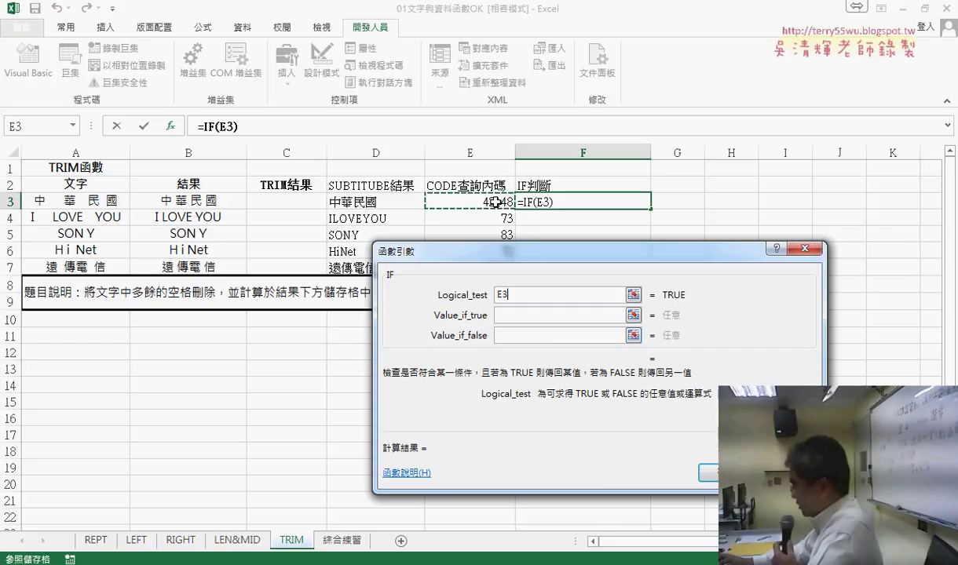
type(">12")
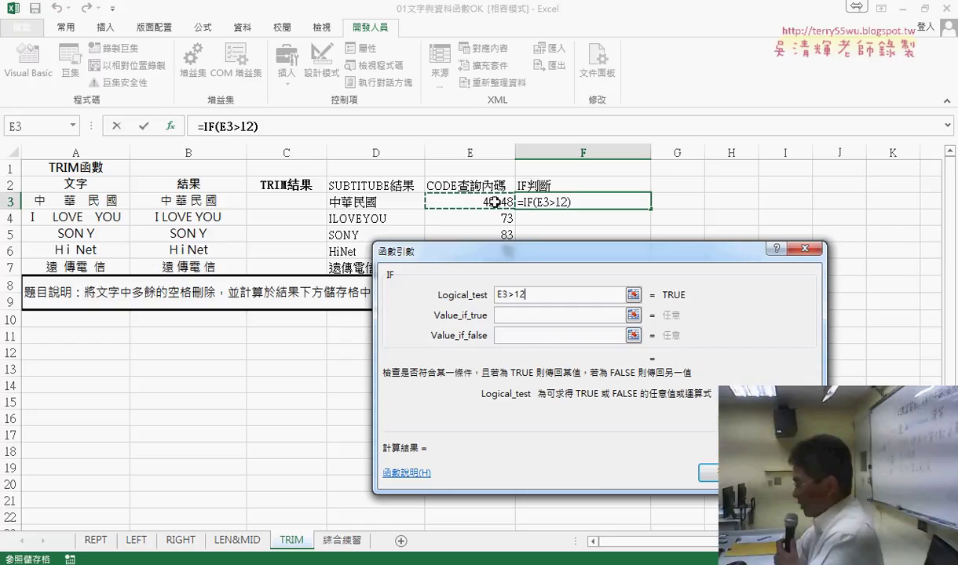
type("7")
key("Tab")
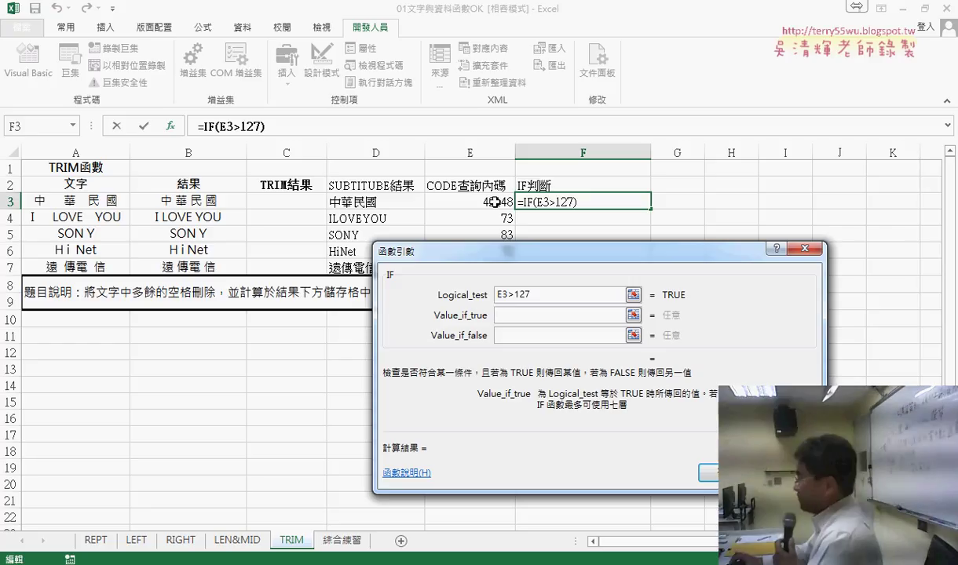
key("ctrl+v")
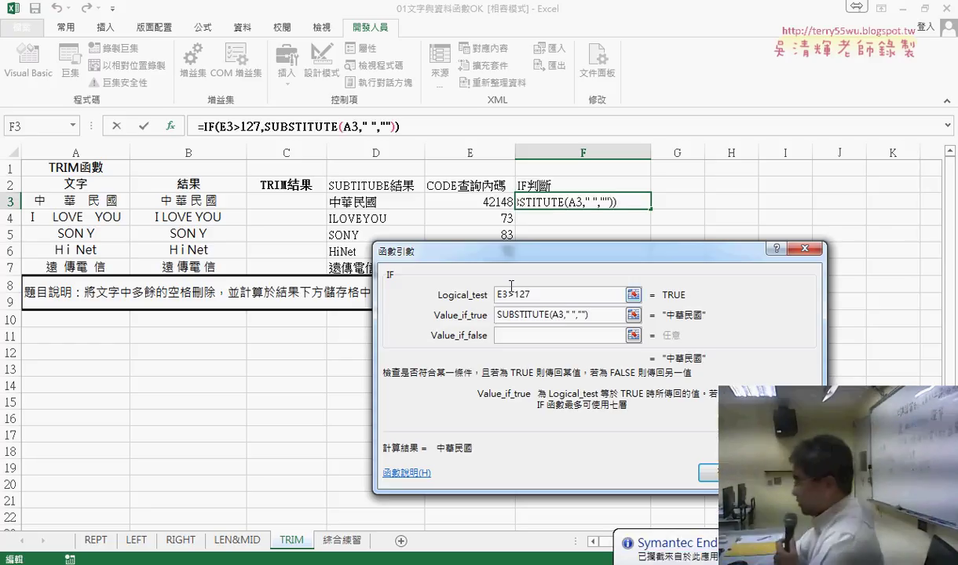
- Set the IF's false value to trim(A3) and review both result arguments
left_click(520, 334)
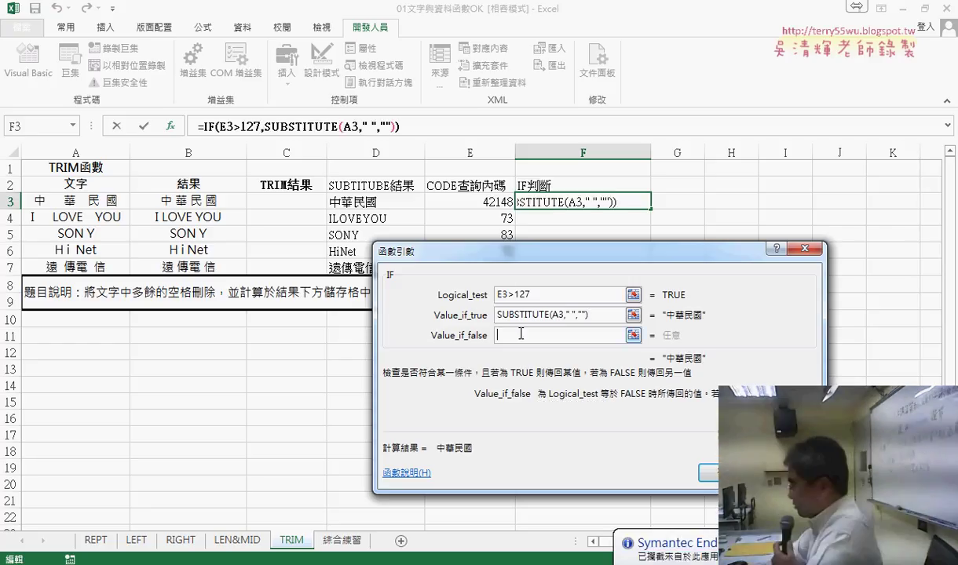
type("f")
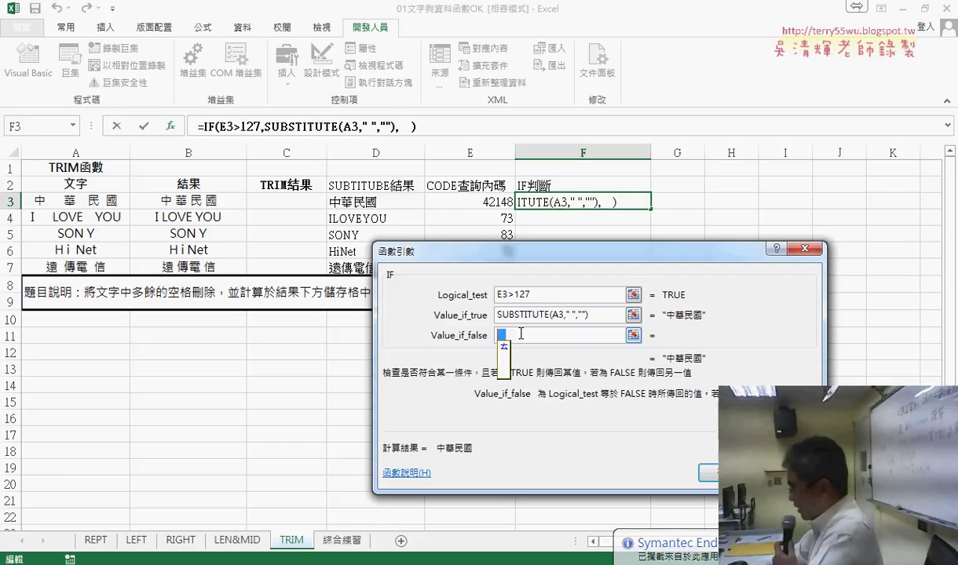
key("BackSpace")
type("tri")
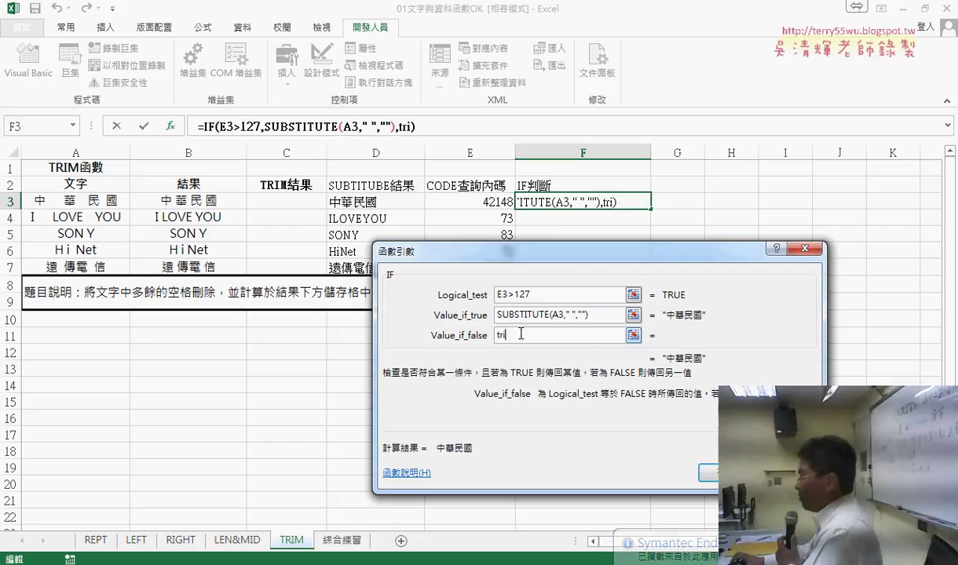
type("m(")
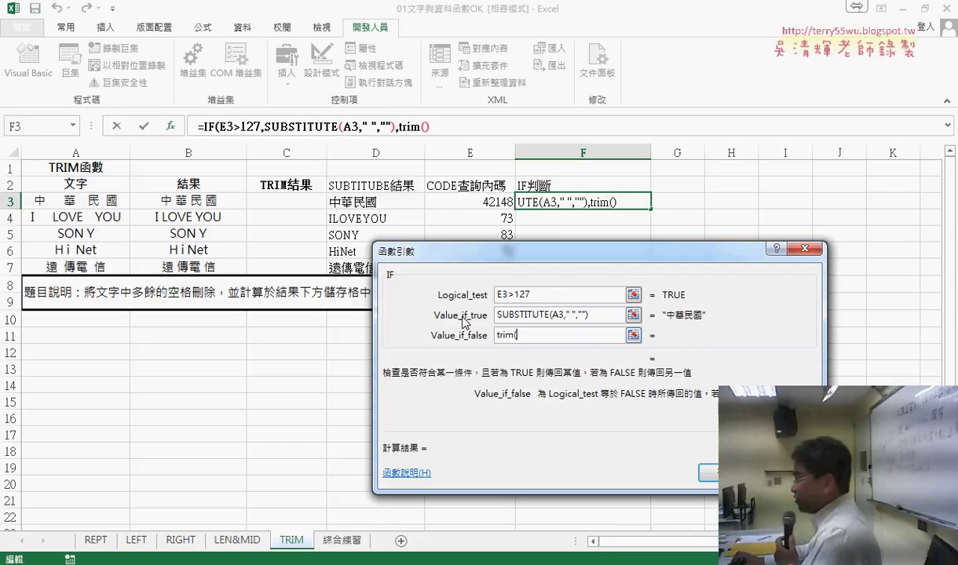
left_click(84, 200)
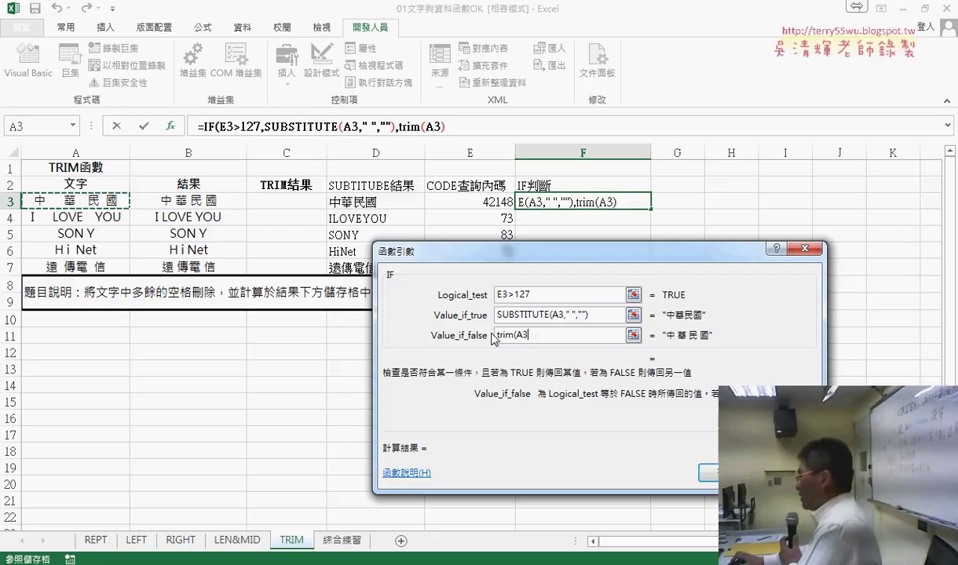
type(")")
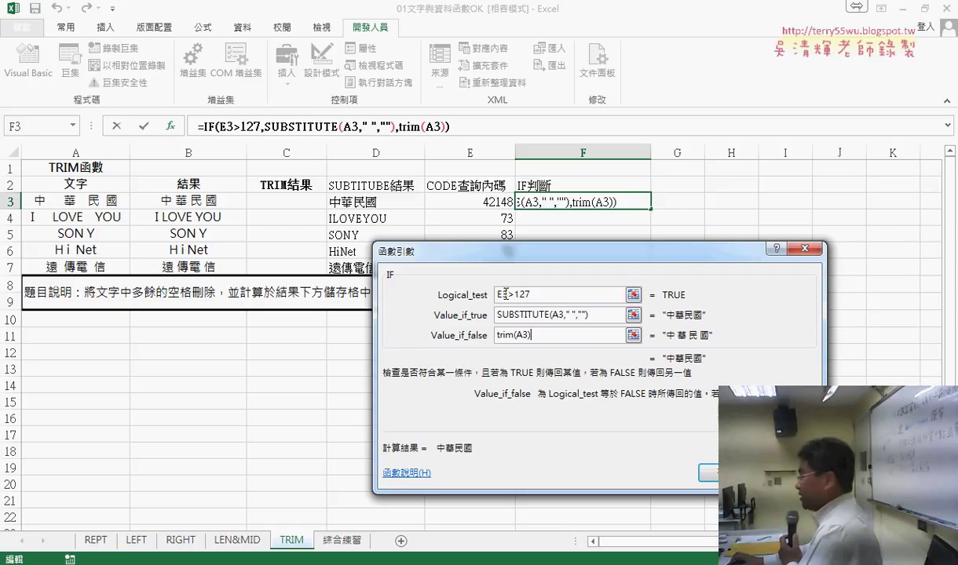
left_click(516, 314)
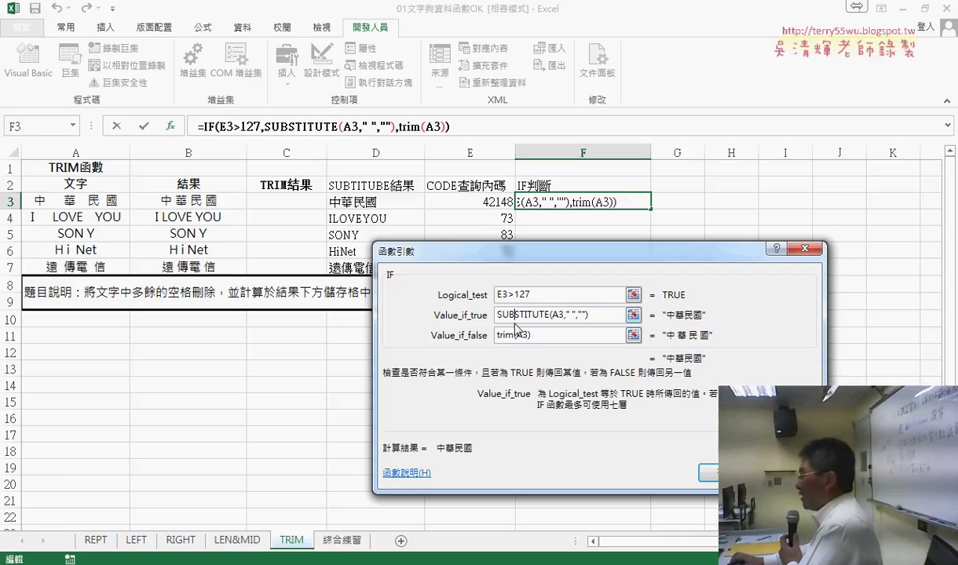
left_click(500, 335)
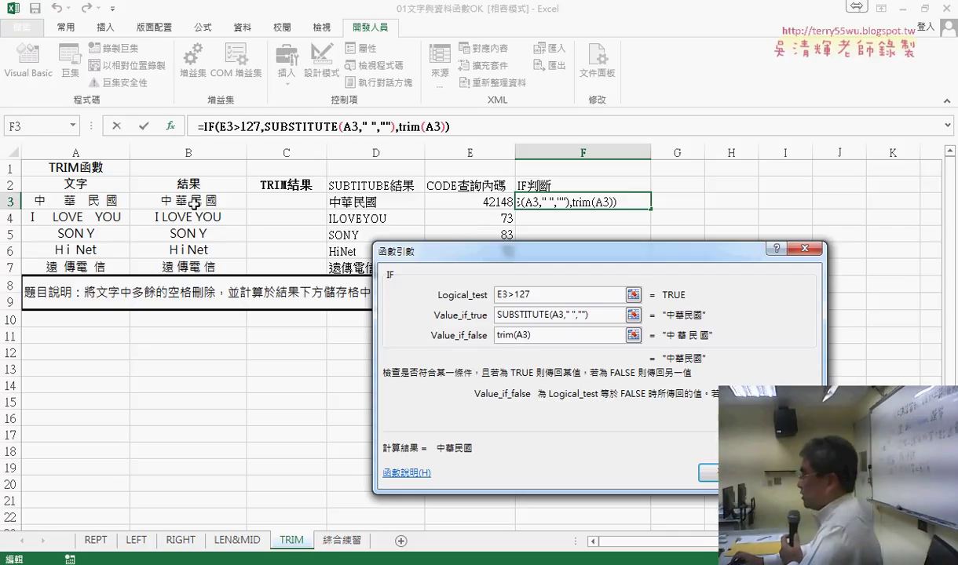
- Confirm the IF formula in F3, fill it down to F7, then switch to Google Docs
left_click(706, 473)
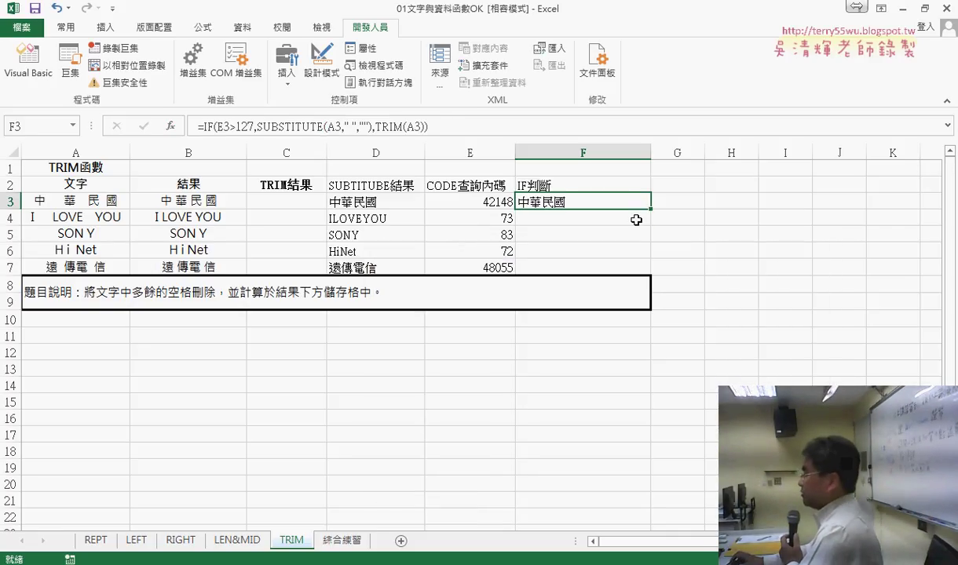
left_click_drag(652, 210, 658, 276)
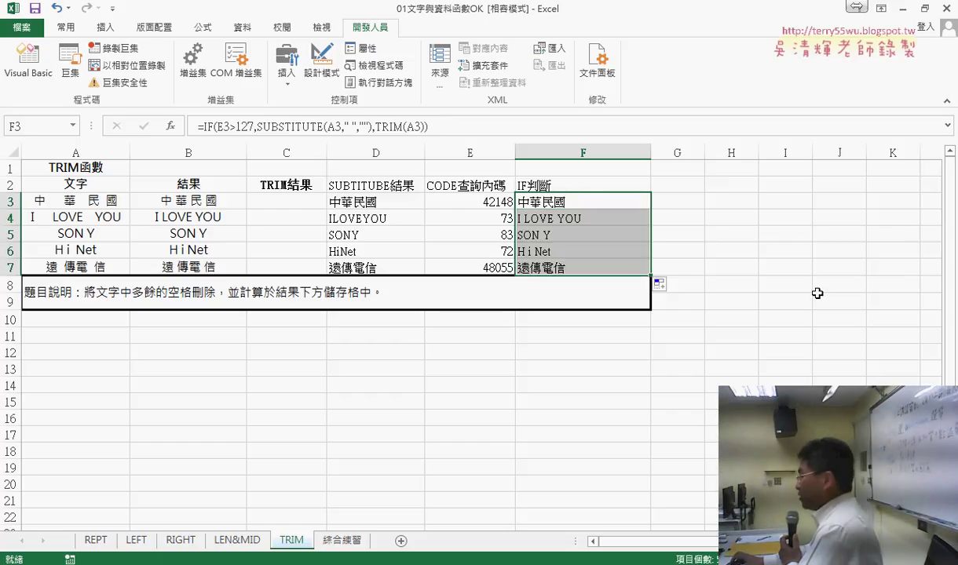
left_click(526, 204)
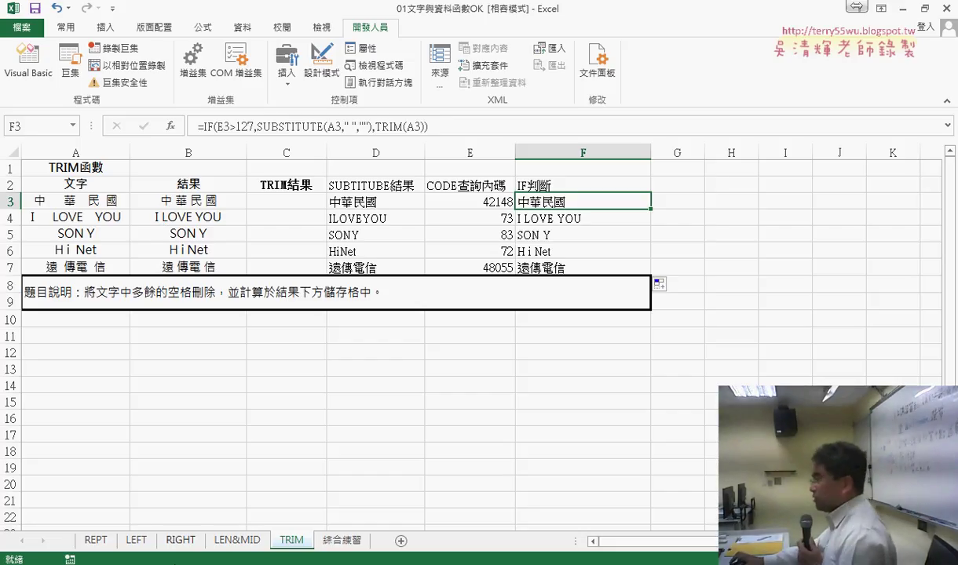
key("alt+Tab")
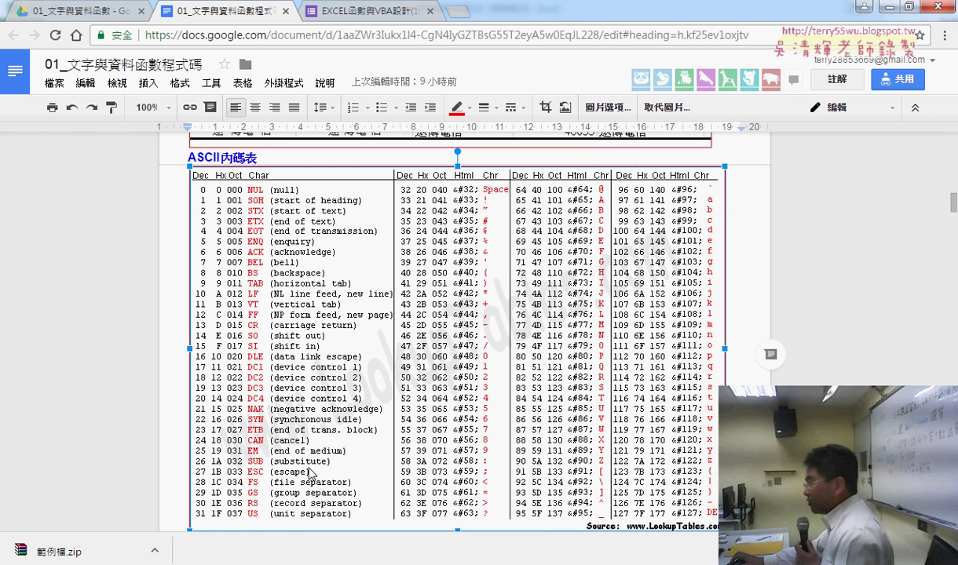
- Scroll up to the answer screenshot in Google Docs, then return to Excel
scroll(311, 474, "up", 3)
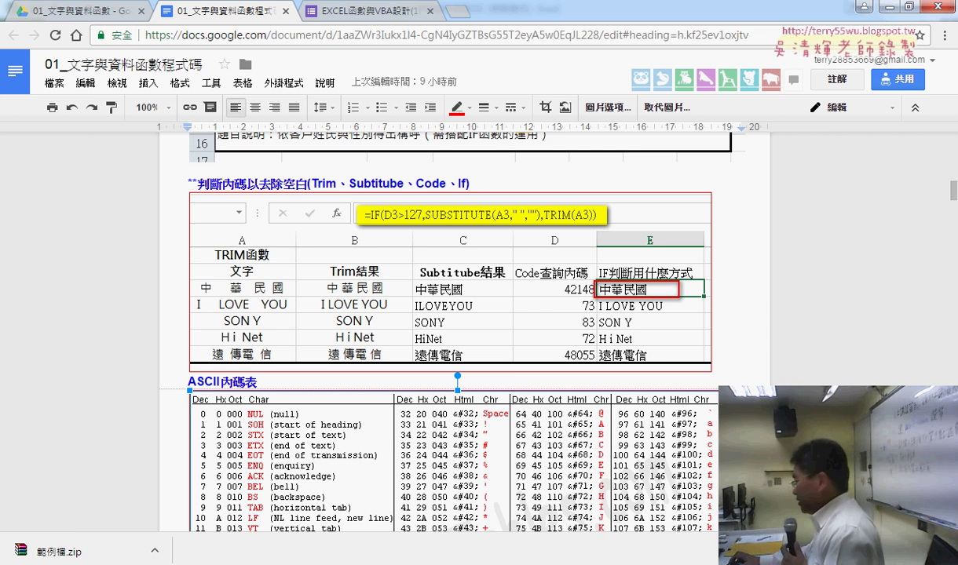
left_click(236, 478)
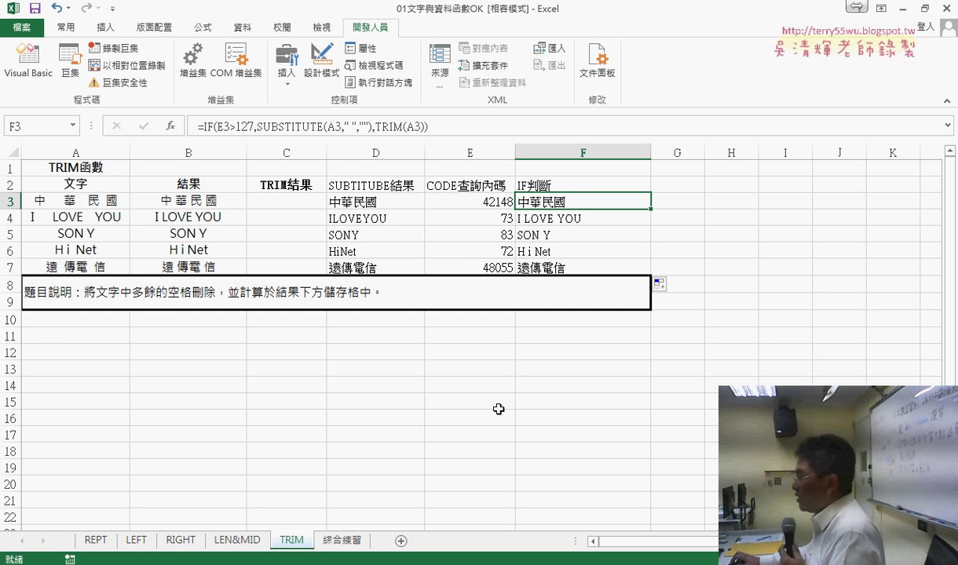
left_click(234, 540)
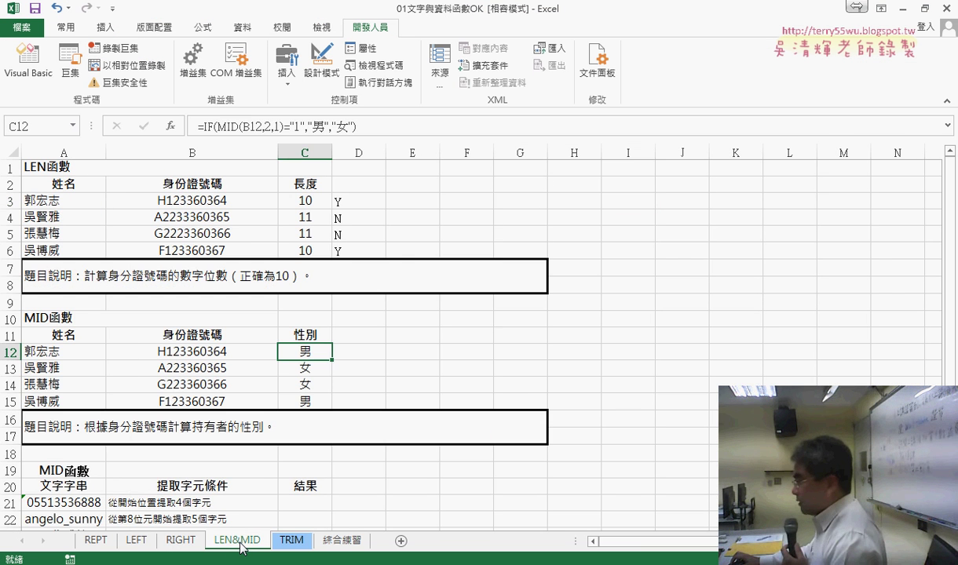
left_click(135, 541)
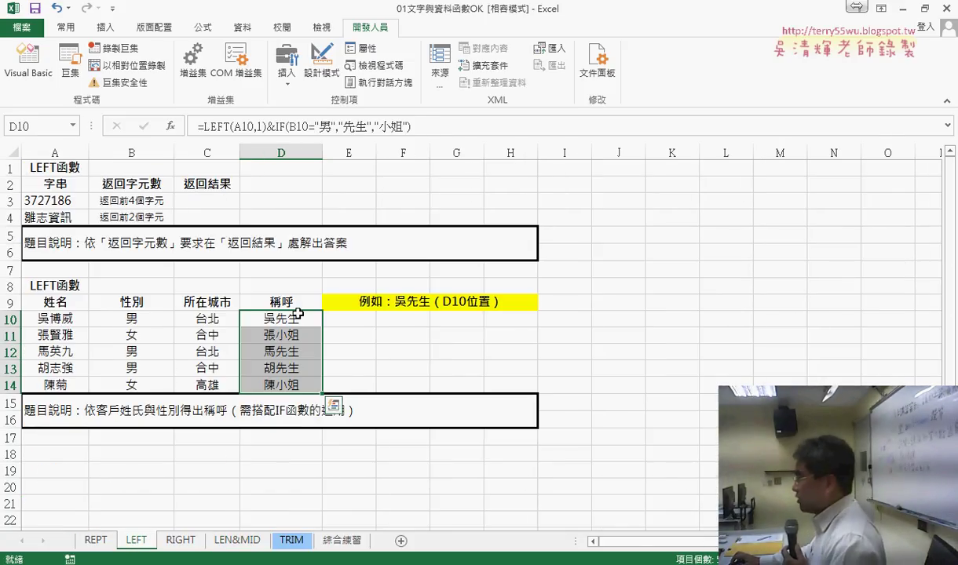
left_click(293, 543)
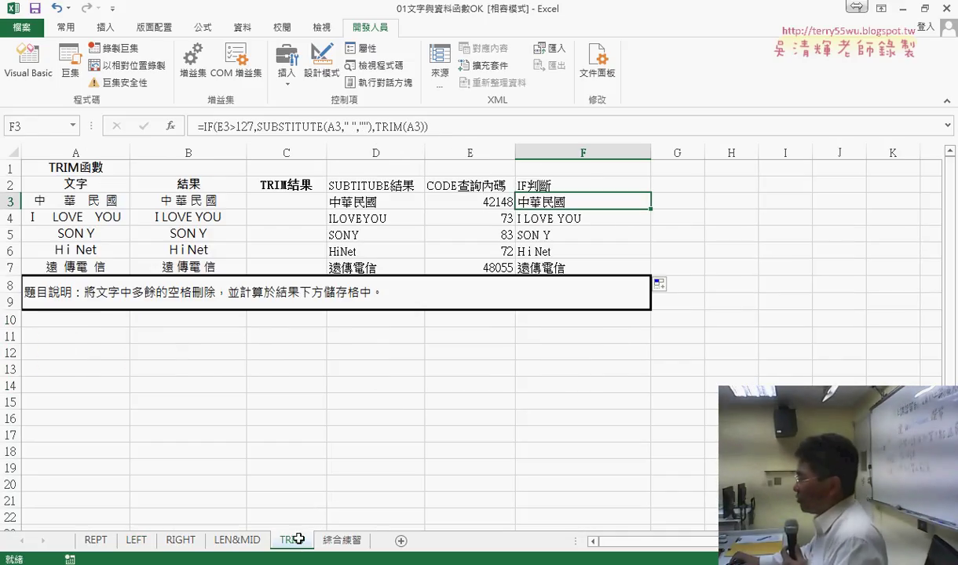
left_click(377, 206)
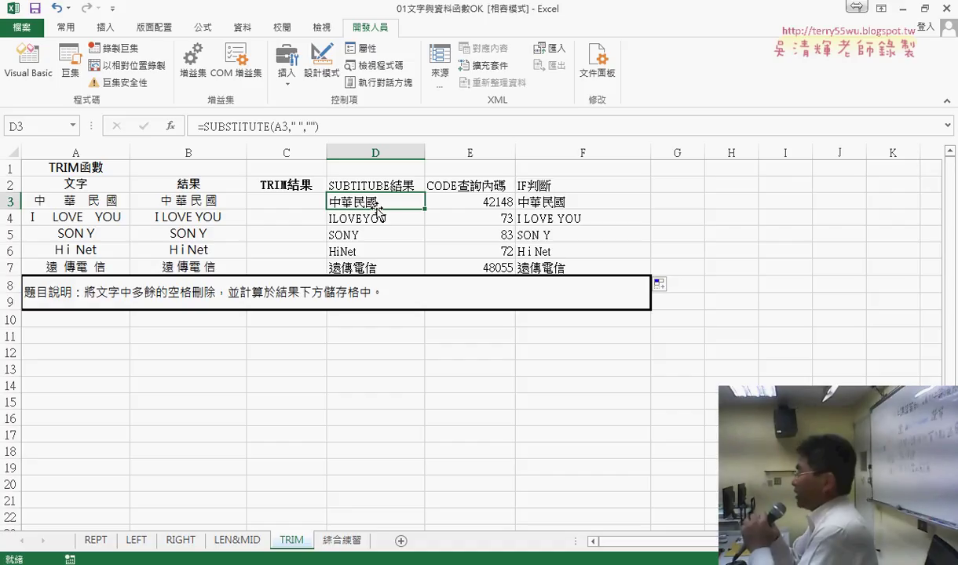